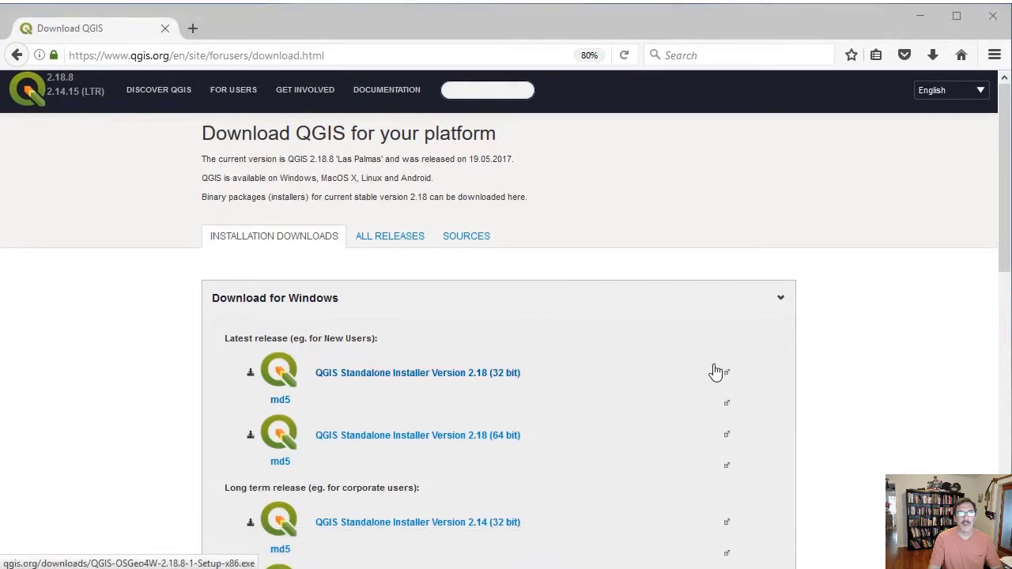
- Download the OSGeo4W Network Installer (64 bit) from the QGIS download page, save the file and launch it
{"action": "left_click_drag", "start_coordinate": [1007, 251], "coordinate": [1008, 477]}
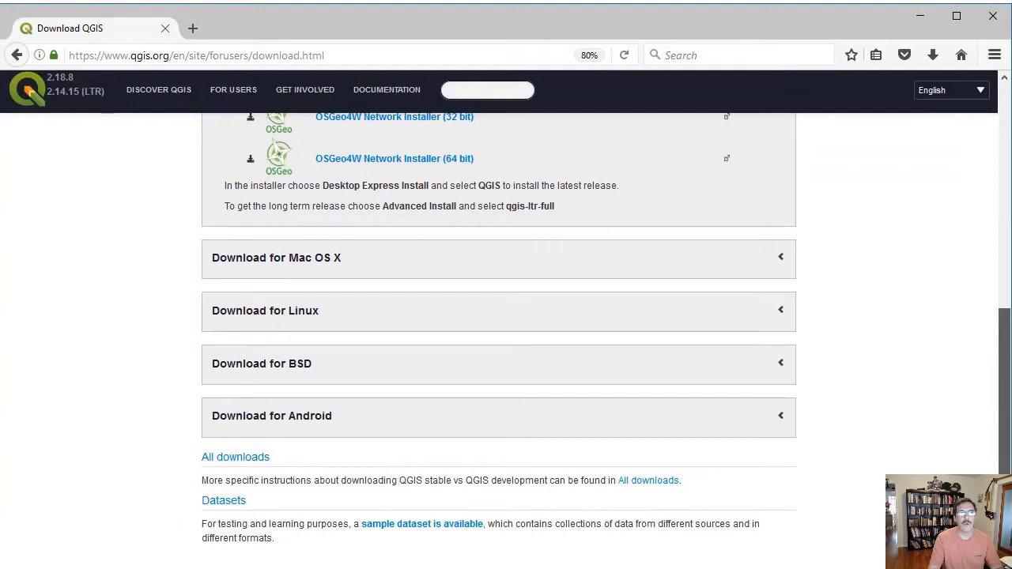
{"action": "left_click_drag", "start_coordinate": [1008, 477], "coordinate": [1001, 332]}
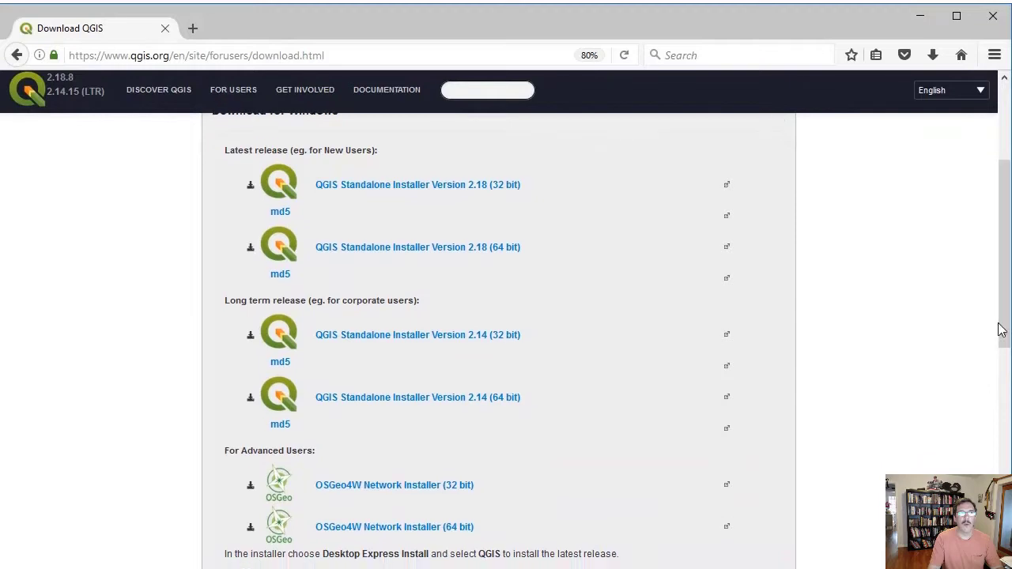
{"action": "left_click", "coordinate": [370, 530]}
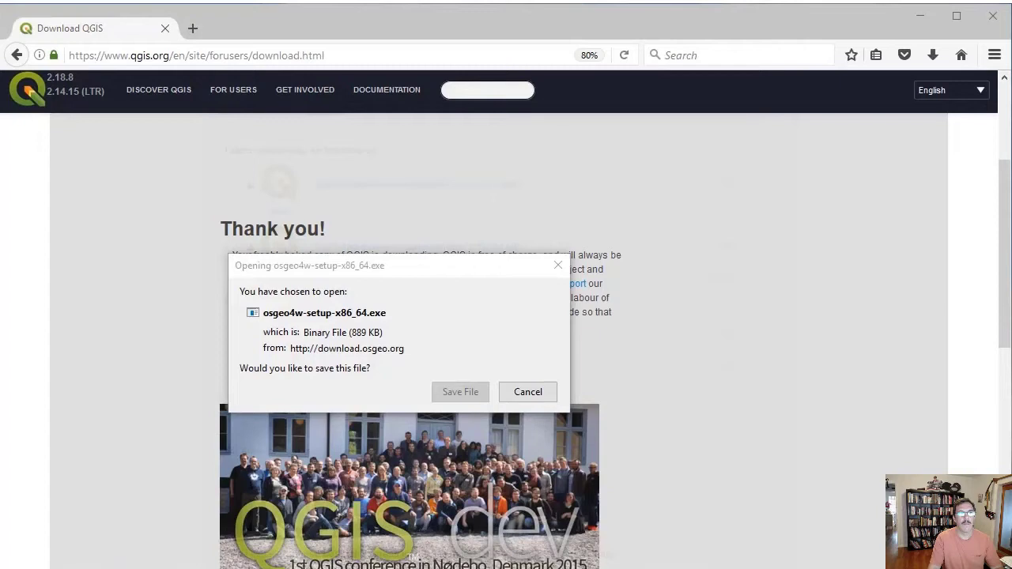
{"action": "left_click", "coordinate": [461, 391]}
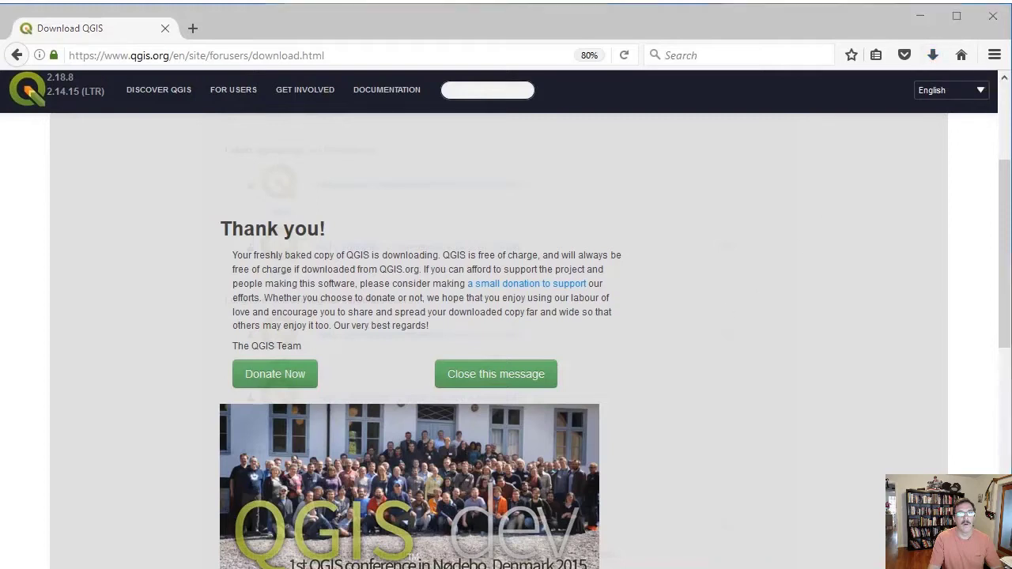
{"action": "left_click", "coordinate": [932, 55]}
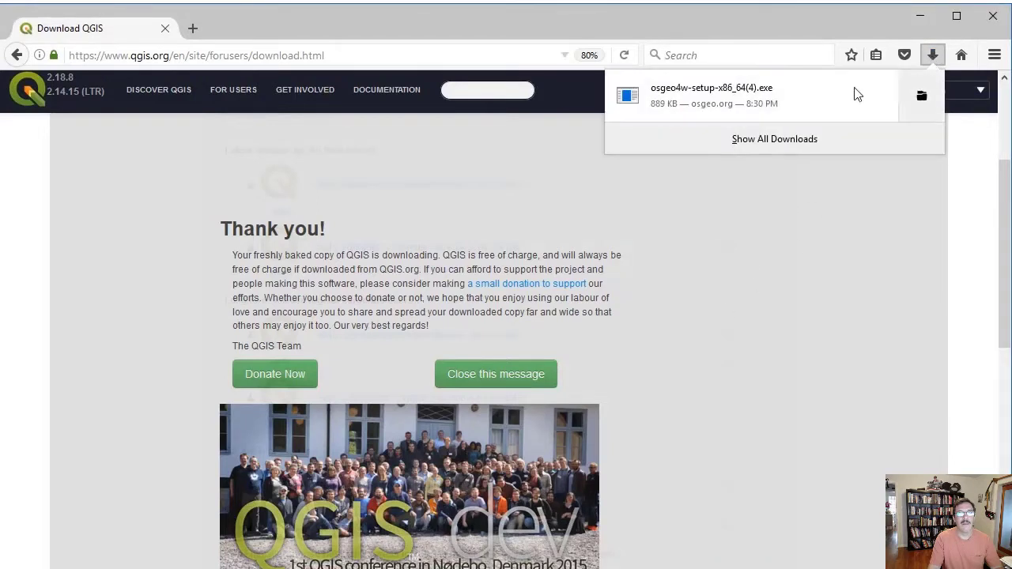
{"action": "left_click", "coordinate": [740, 93]}
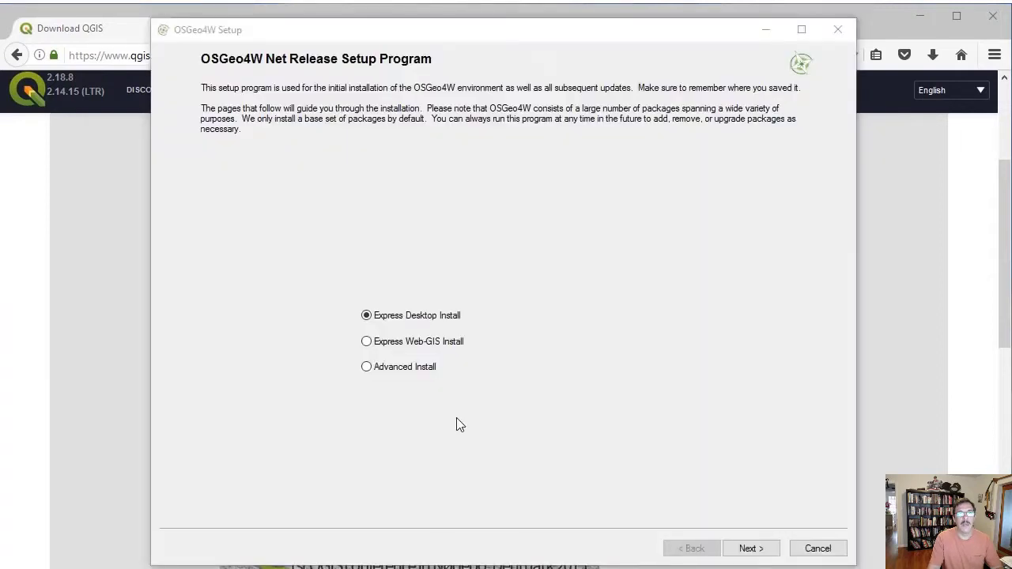
- Choose the Advanced Install in the OSGeo4W setup, with Install from Internet as the download source
{"action": "left_click", "coordinate": [367, 371]}
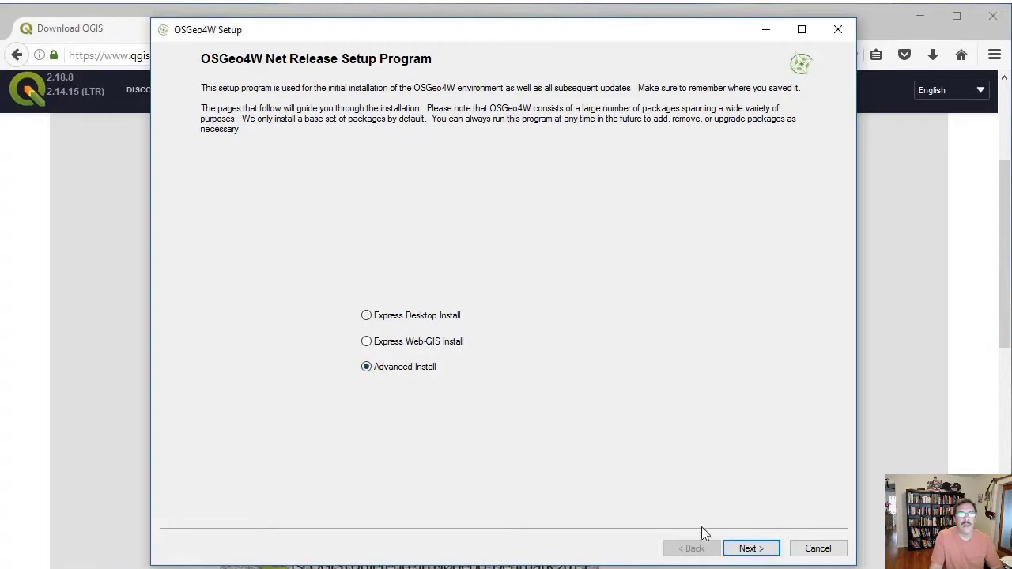
{"action": "left_click", "coordinate": [748, 548]}
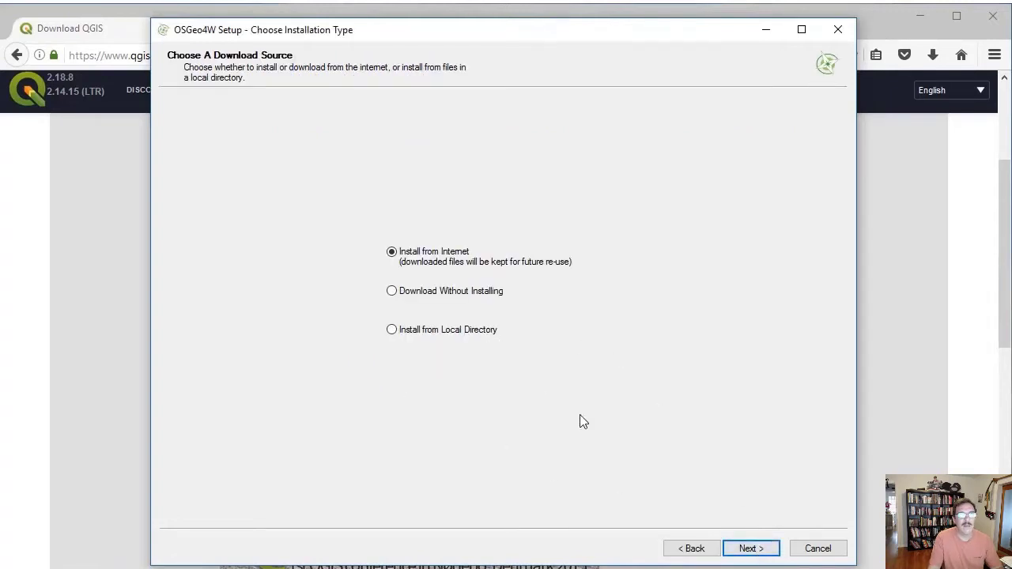
{"action": "left_click", "coordinate": [749, 549]}
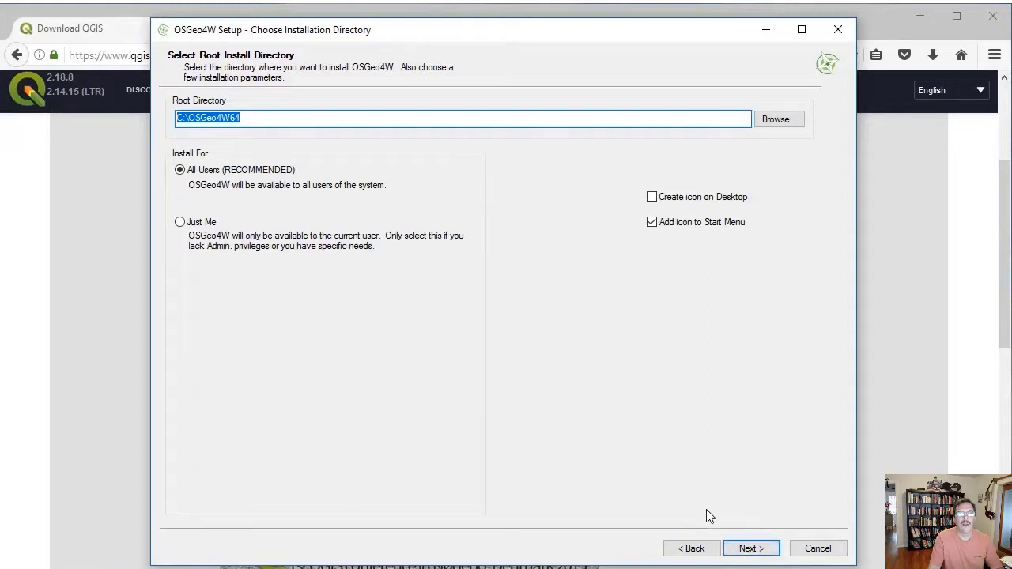
{"action": "left_click", "coordinate": [653, 199]}
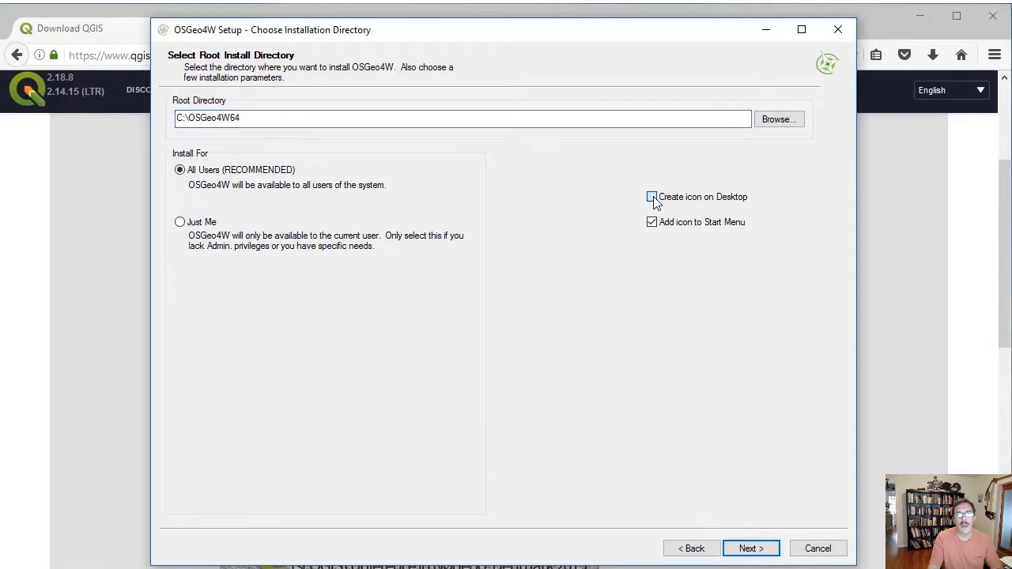
{"action": "left_click", "coordinate": [749, 548]}
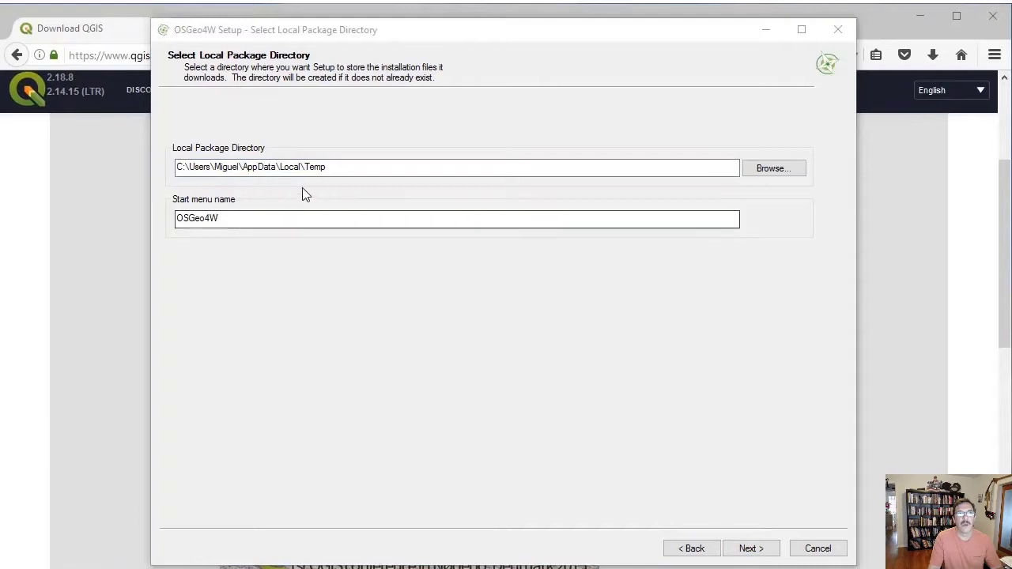
{"action": "left_click", "coordinate": [753, 551]}
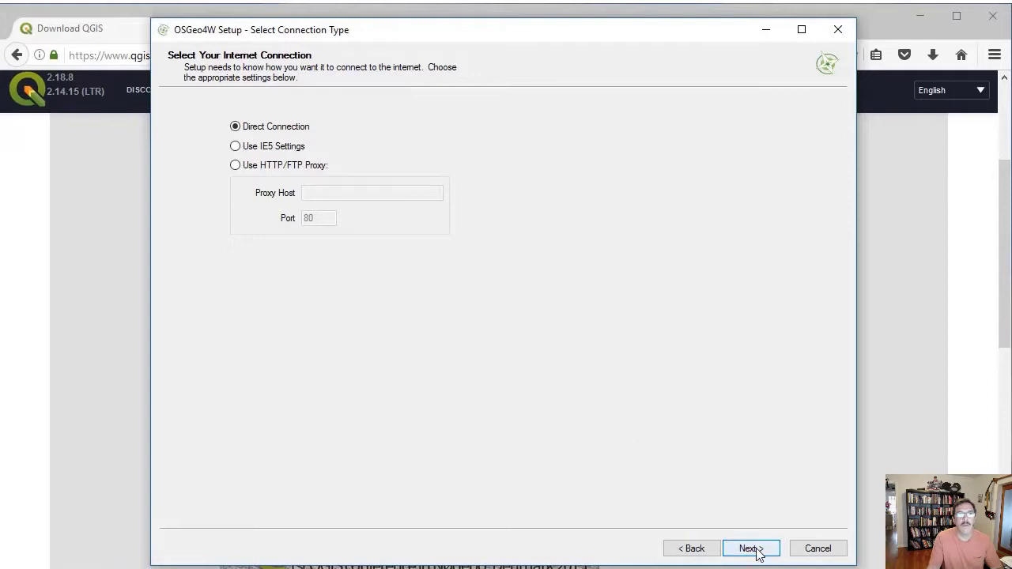
{"action": "left_click", "coordinate": [756, 549]}
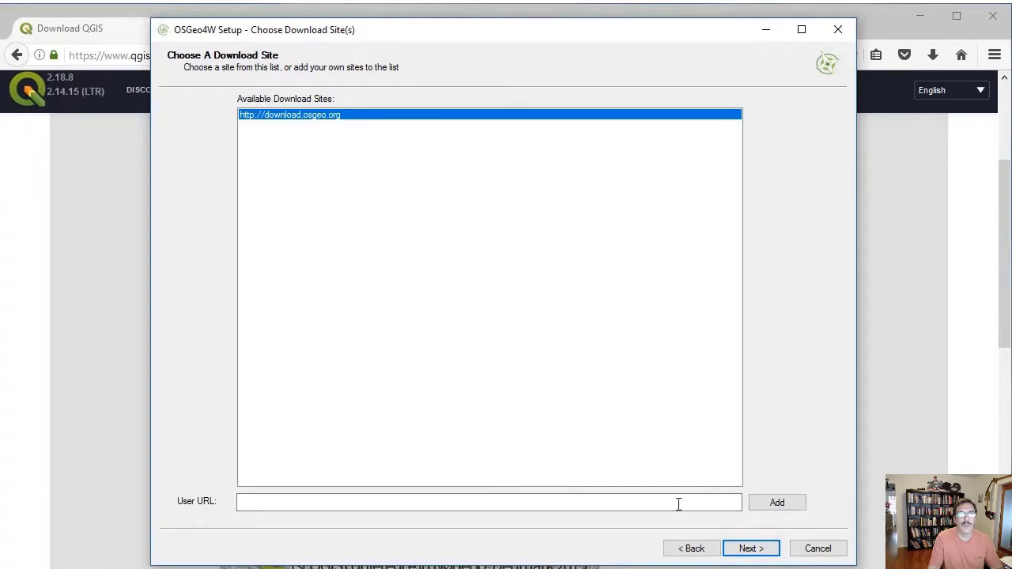
{"action": "left_click", "coordinate": [749, 548]}
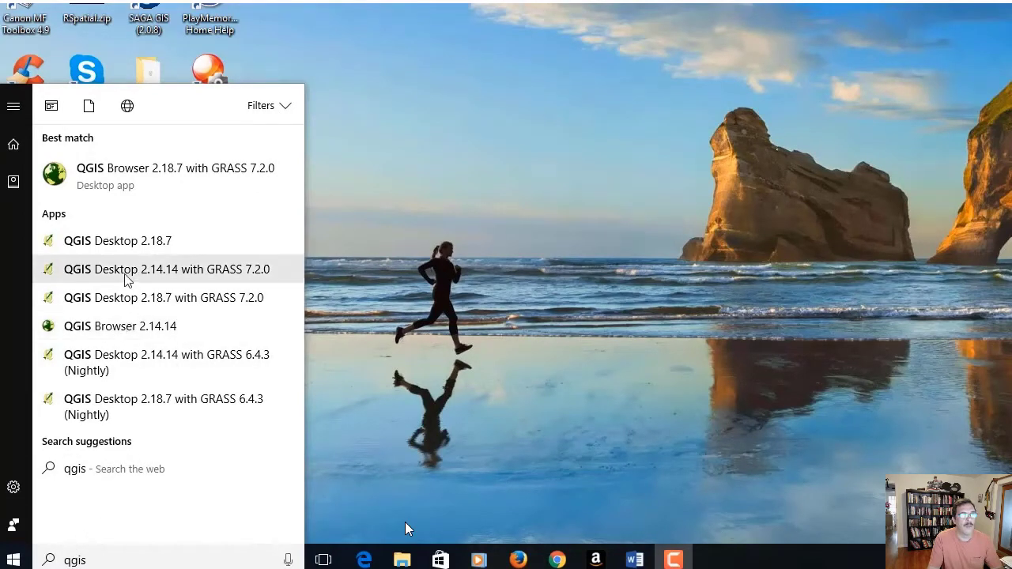
- Switch to the browser, go to the USGS EarthExplorer site and sign in with the saved account credentials
{"action": "mouse_move", "coordinate": [415, 491]}
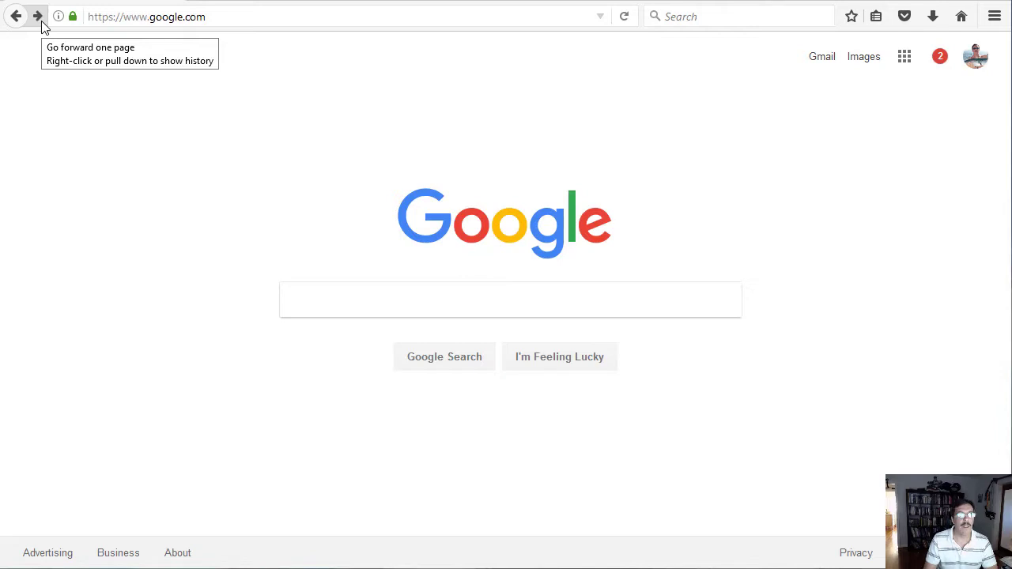
{"action": "left_click", "coordinate": [41, 21]}
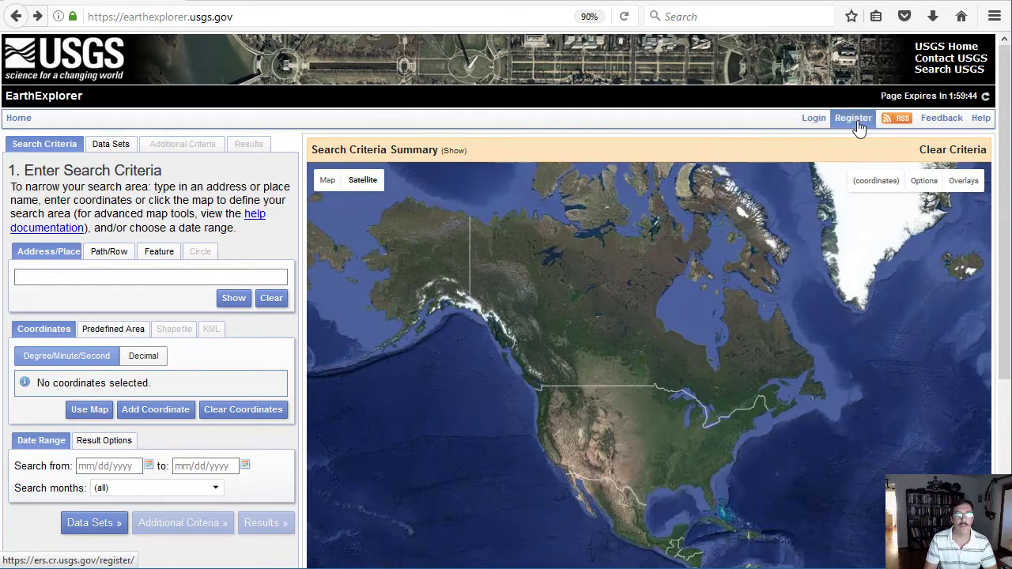
{"action": "left_click", "coordinate": [814, 120]}
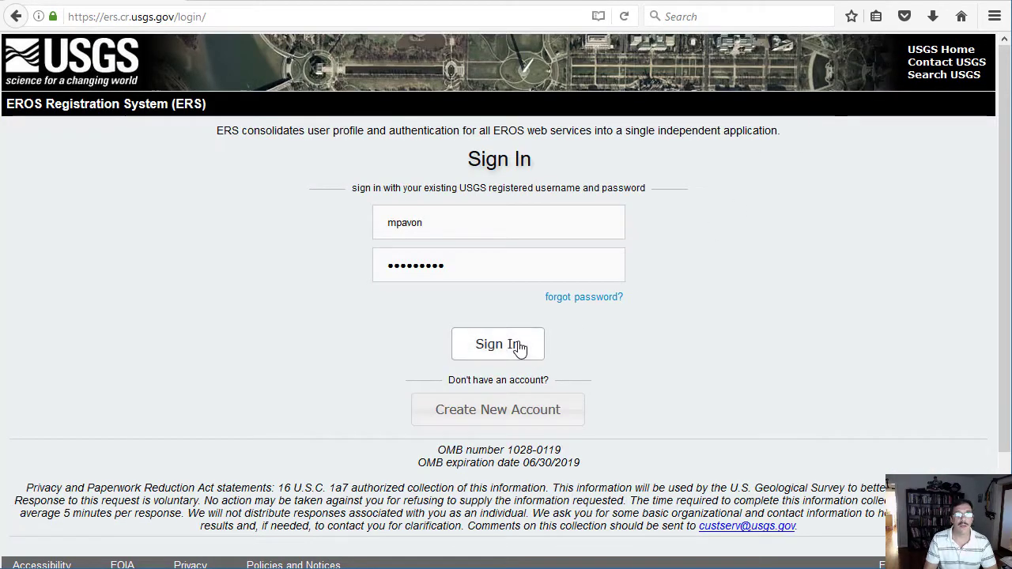
{"action": "left_click", "coordinate": [518, 348]}
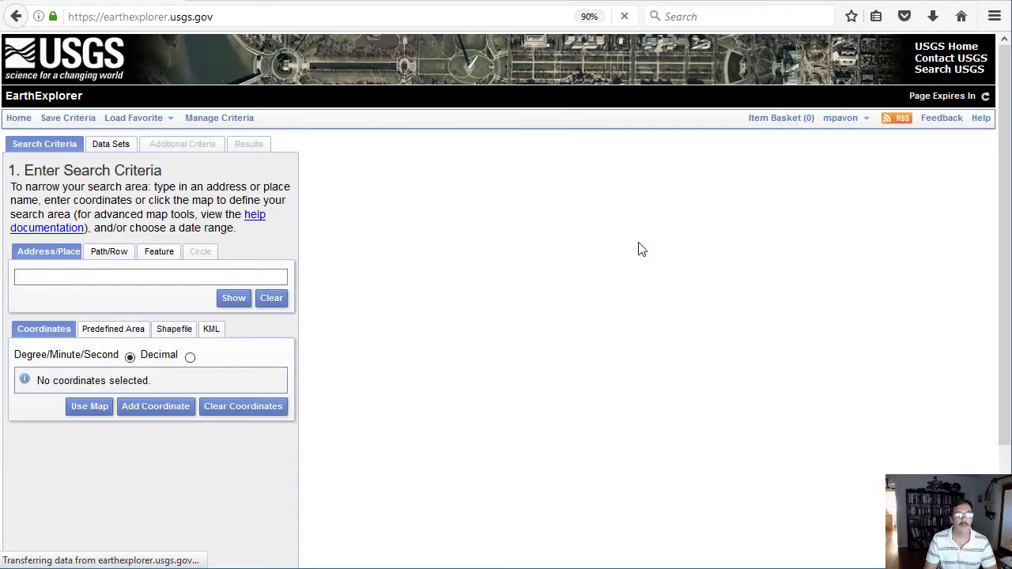
{"action": "mouse_move", "coordinate": [844, 124]}
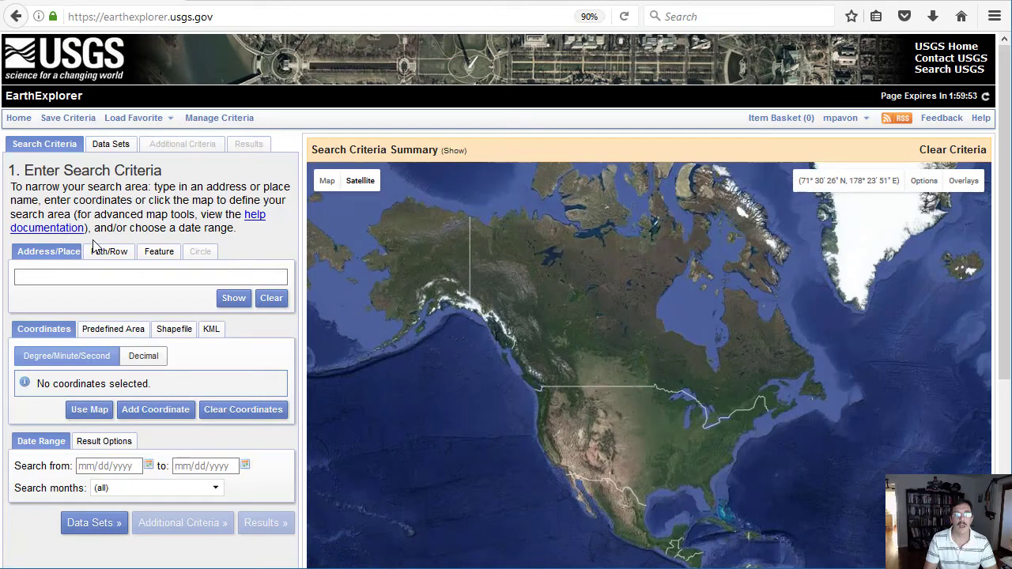
- Define the search area from the map extent covering El Paso and Ciudad Juarez
{"action": "left_click", "coordinate": [69, 277]}
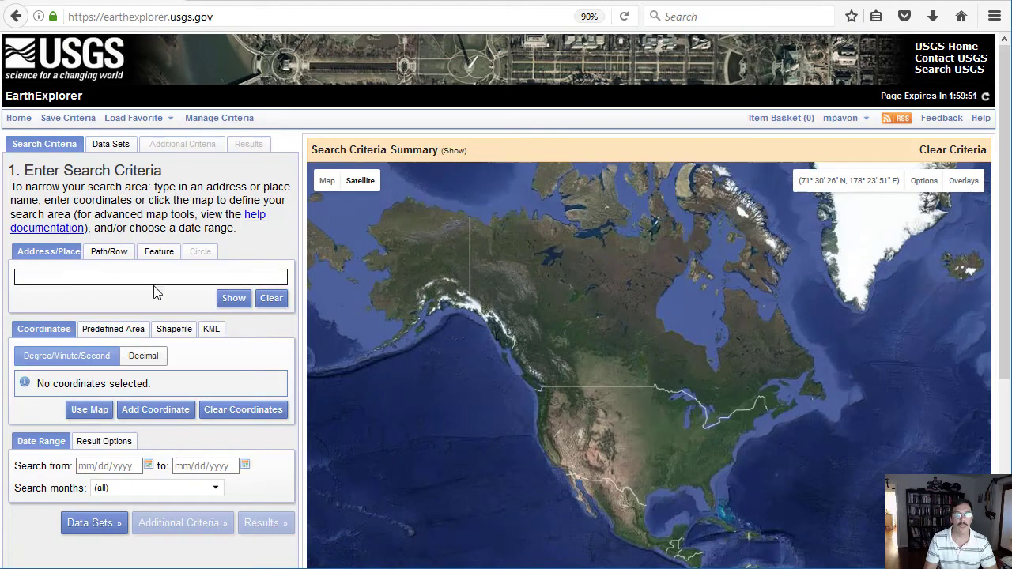
{"action": "left_click_drag", "start_coordinate": [611, 479], "coordinate": [599, 345]}
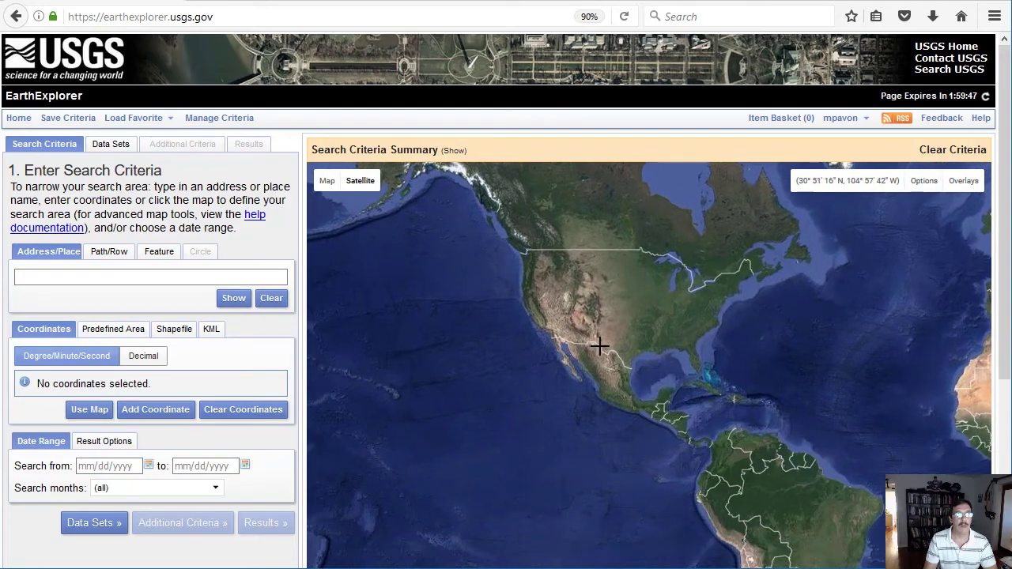
{"action": "scroll", "coordinate": [599, 346], "scroll_direction": "up", "scroll_amount": 3}
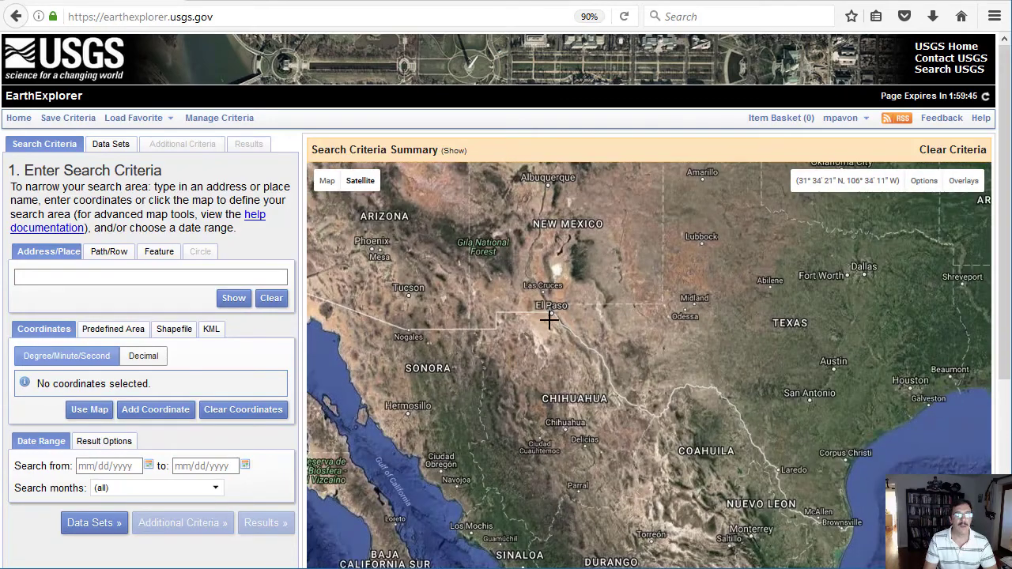
{"action": "scroll", "coordinate": [550, 320], "scroll_direction": "up", "scroll_amount": 3}
{"action": "left_click_drag", "start_coordinate": [549, 318], "coordinate": [601, 358]}
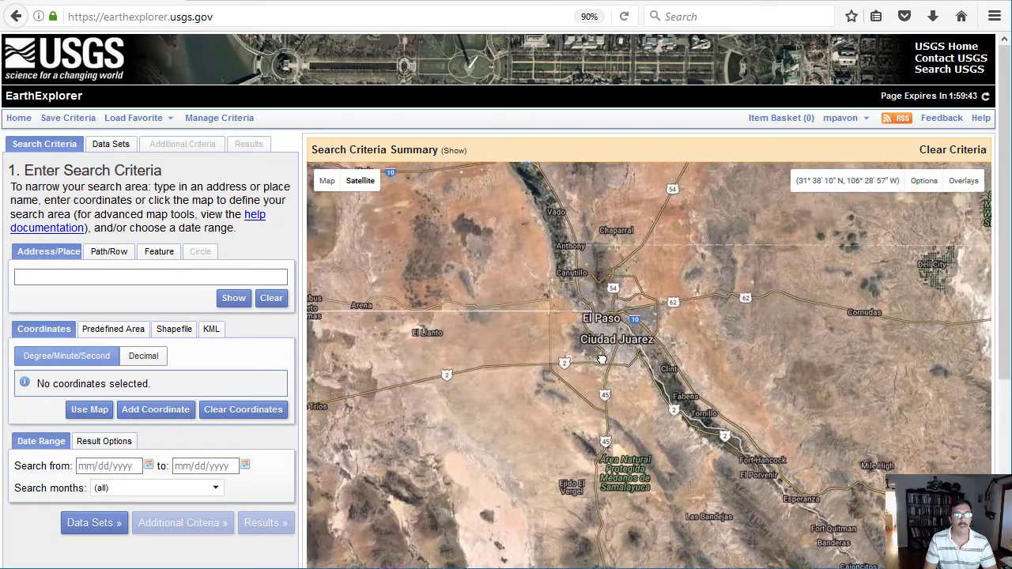
{"action": "scroll", "coordinate": [604, 354], "scroll_direction": "up", "scroll_amount": 1}
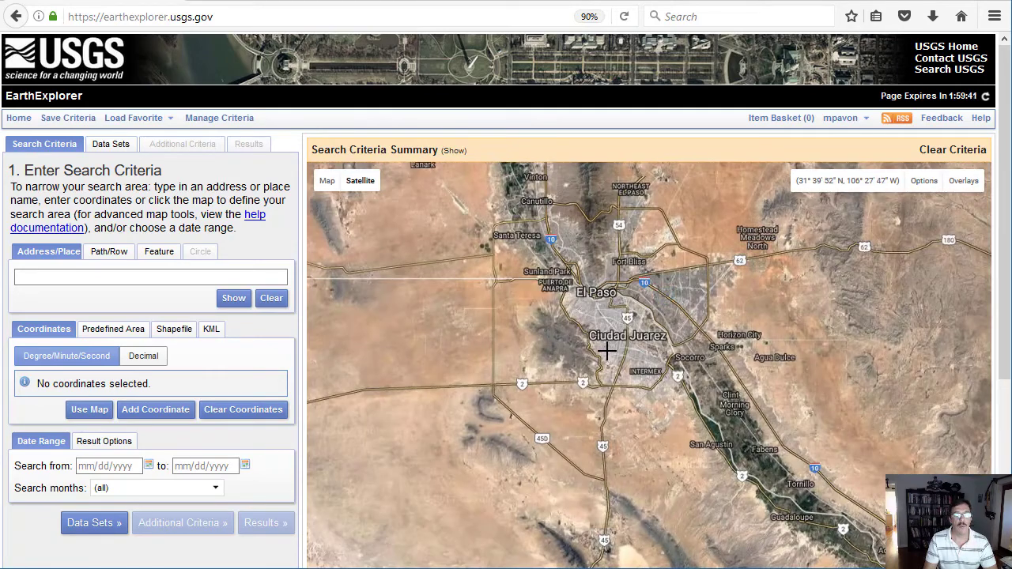
{"action": "left_click", "coordinate": [89, 410]}
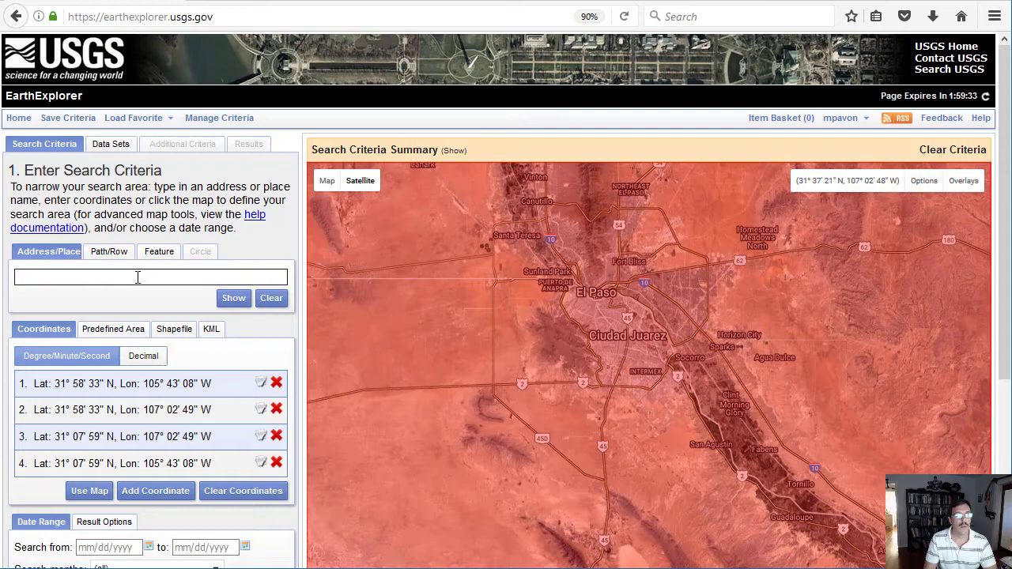
- Select the L8 OLI/TIRS C1 Level-1 data set under Landsat Archive, Collection 1 Level-1
{"action": "left_click", "coordinate": [114, 147]}
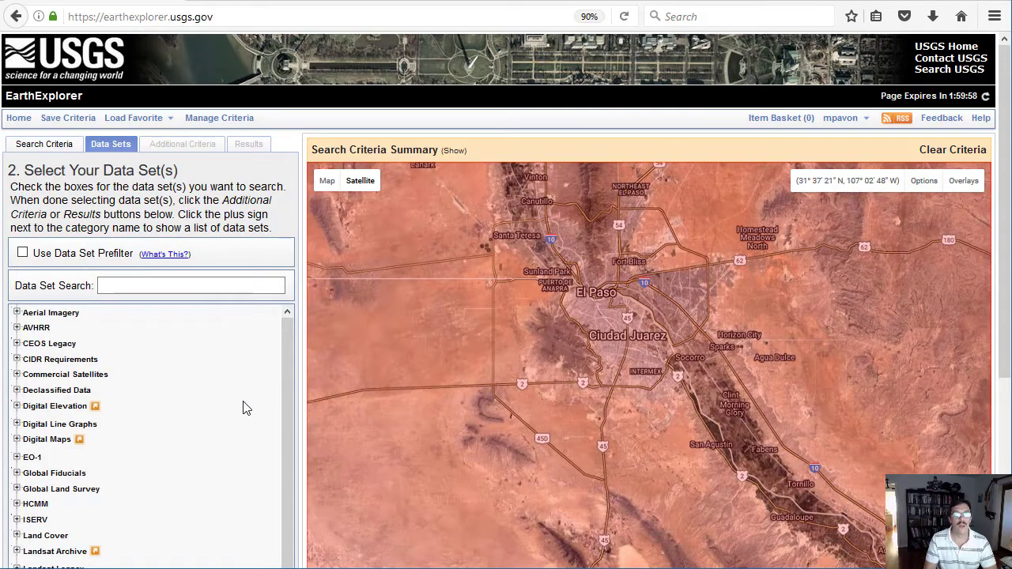
{"action": "left_click_drag", "start_coordinate": [288, 370], "coordinate": [288, 385]}
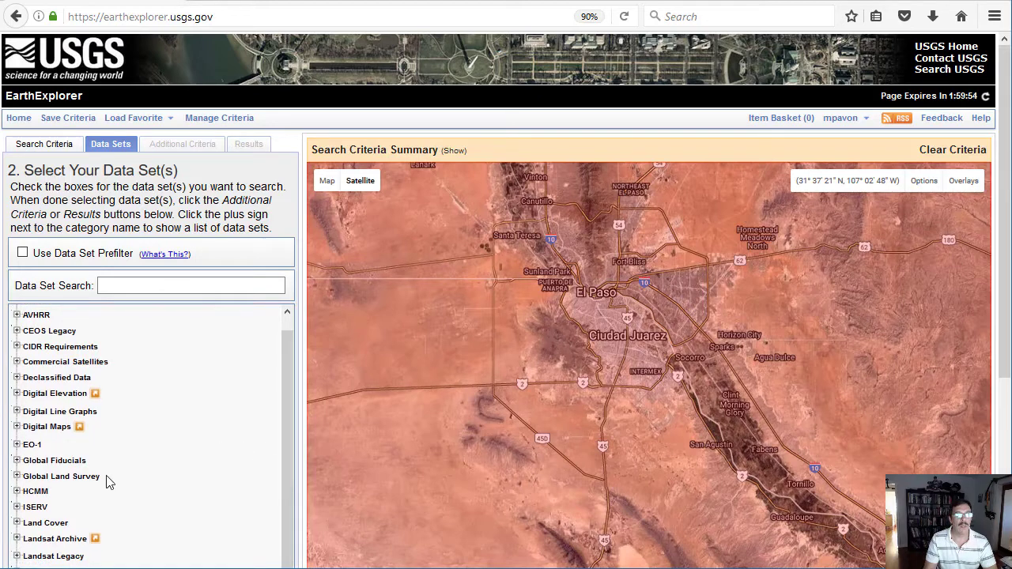
{"action": "left_click", "coordinate": [16, 539]}
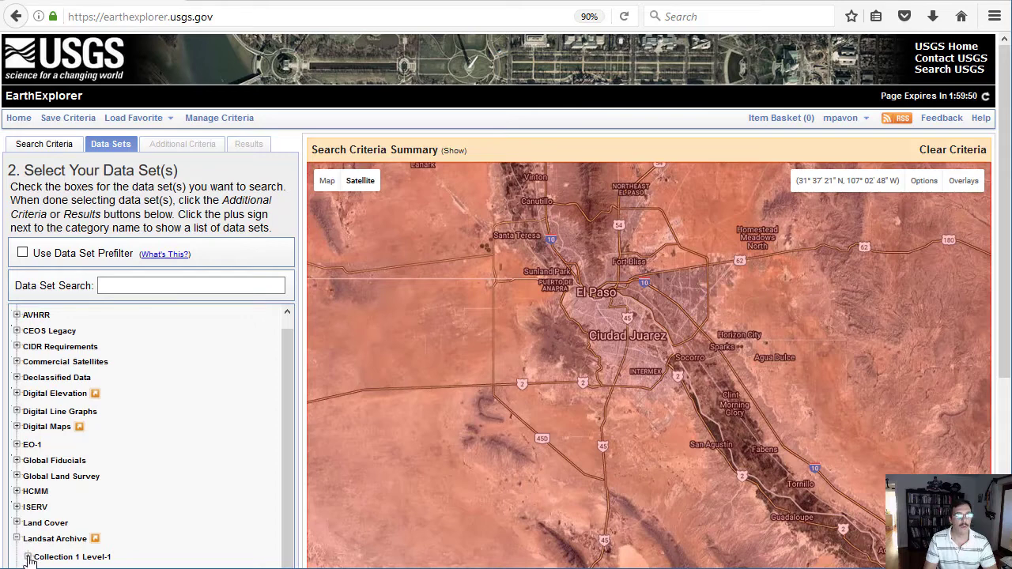
{"action": "left_click", "coordinate": [27, 557]}
{"action": "scroll", "coordinate": [203, 526], "scroll_direction": "down", "scroll_amount": 3}
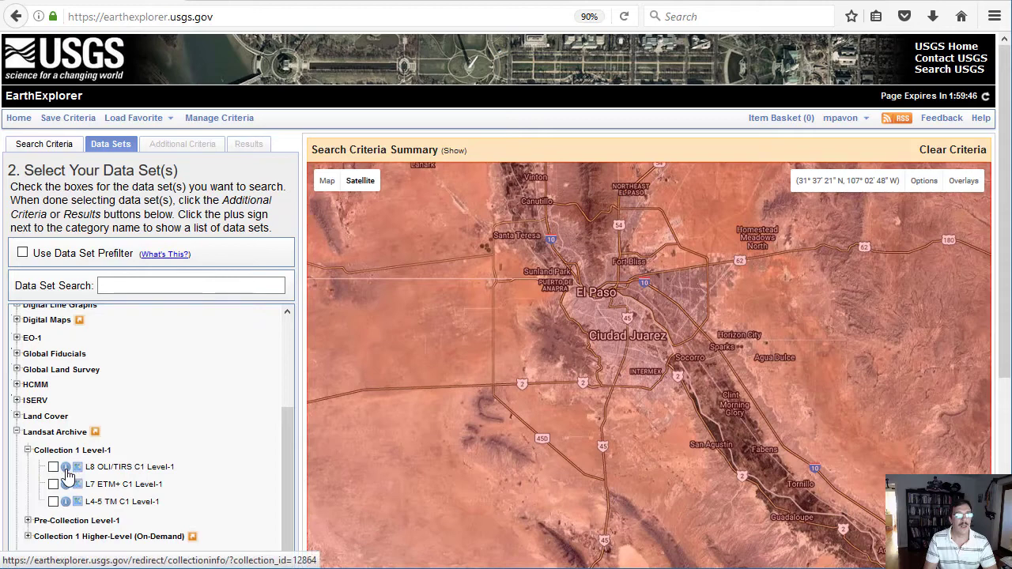
{"action": "left_click", "coordinate": [53, 466]}
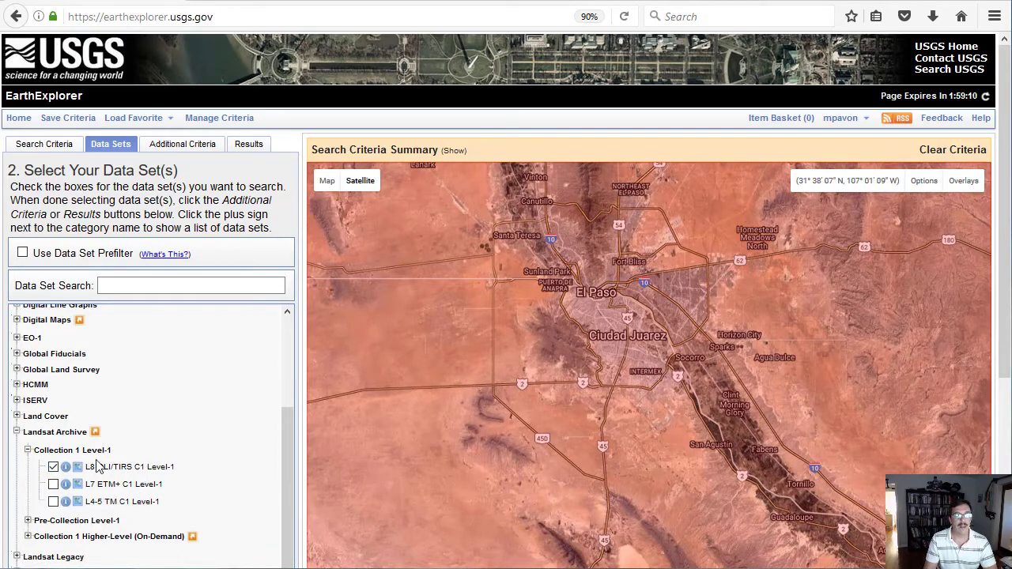
- Set both Land Cloud Cover and Scene Cloud Cover to Less than 10% in the additional criteria
{"action": "left_click", "coordinate": [177, 152]}
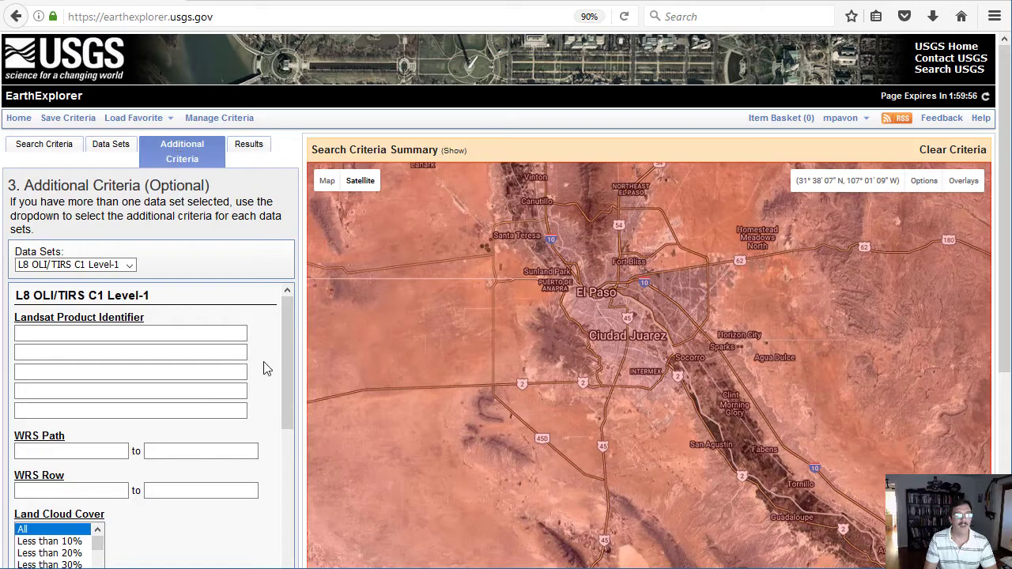
{"action": "left_click_drag", "start_coordinate": [286, 356], "coordinate": [285, 410]}
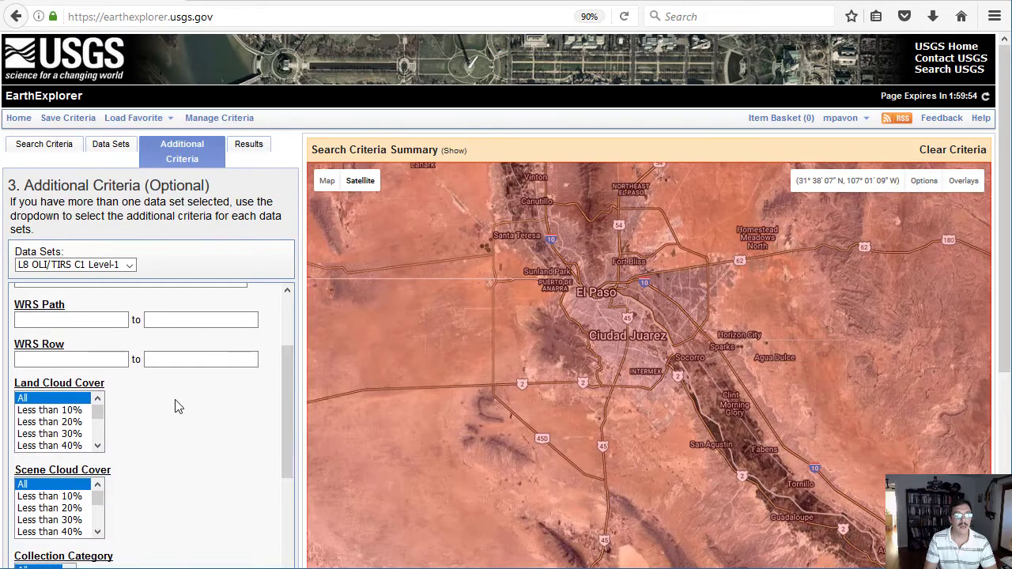
{"action": "left_click", "coordinate": [55, 411]}
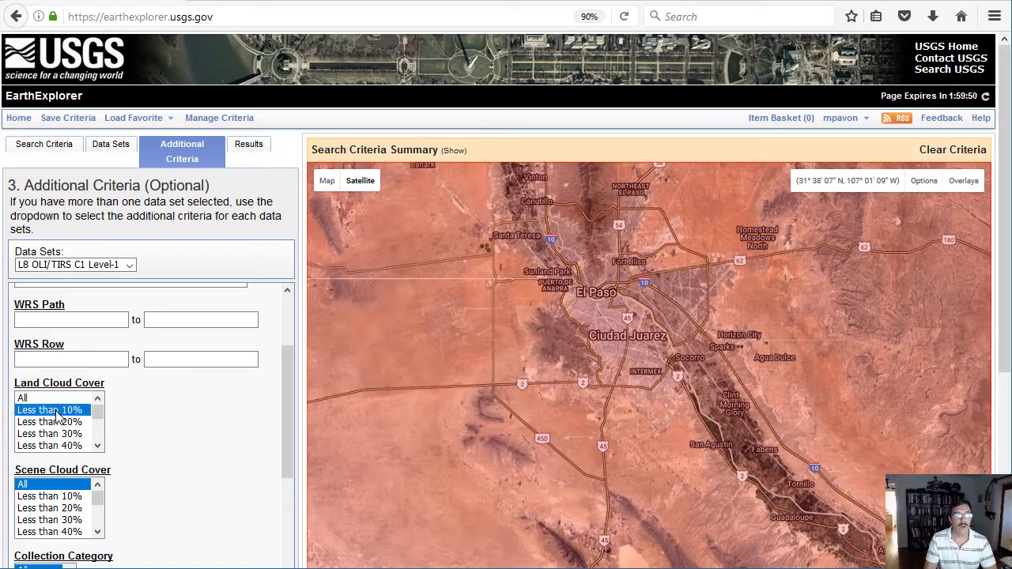
{"action": "left_click", "coordinate": [67, 498]}
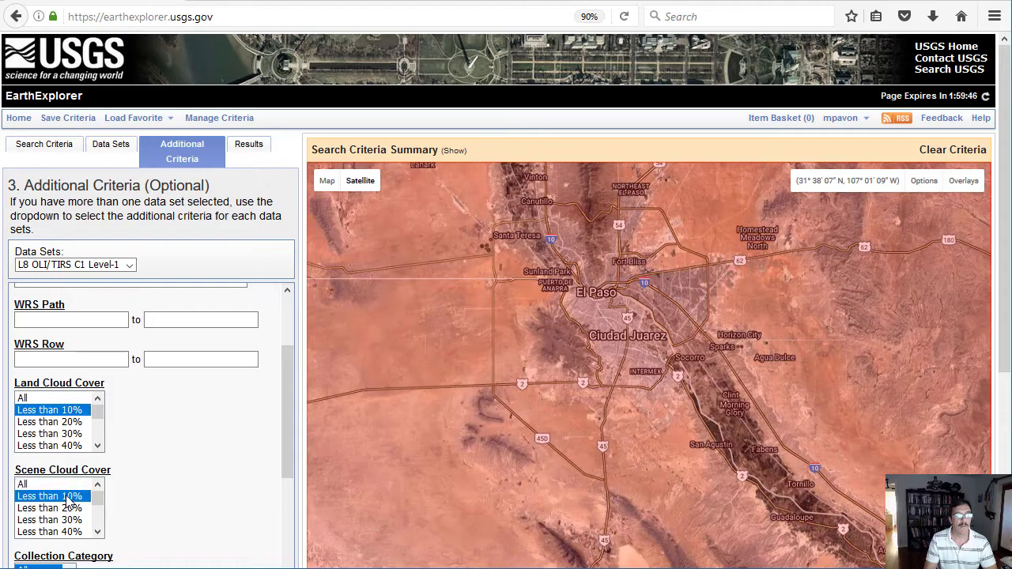
{"action": "left_click_drag", "start_coordinate": [287, 423], "coordinate": [284, 467]}
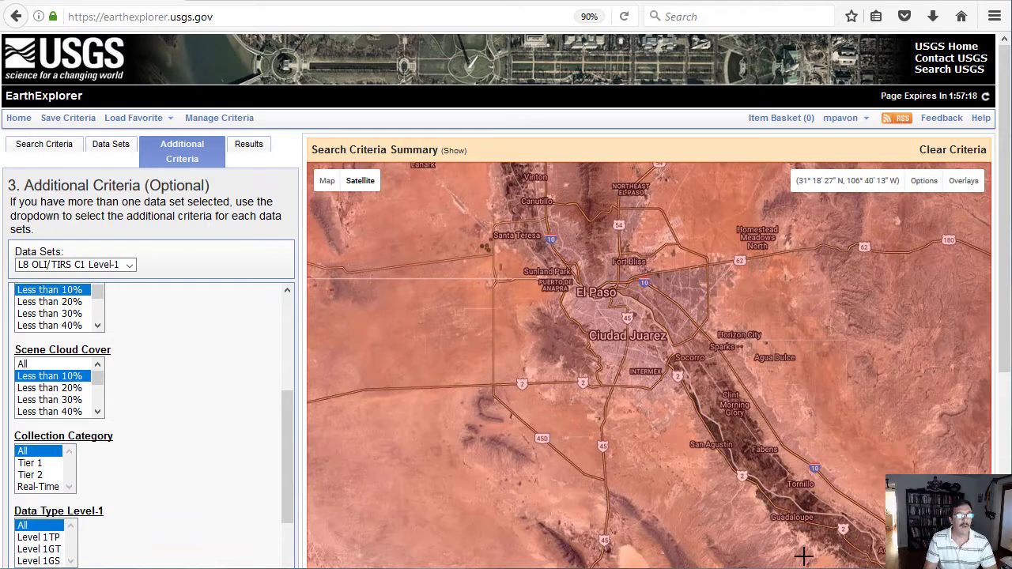
- Run the search and look through the Landsat 8 scenes returned for the area
{"action": "left_click", "coordinate": [248, 147]}
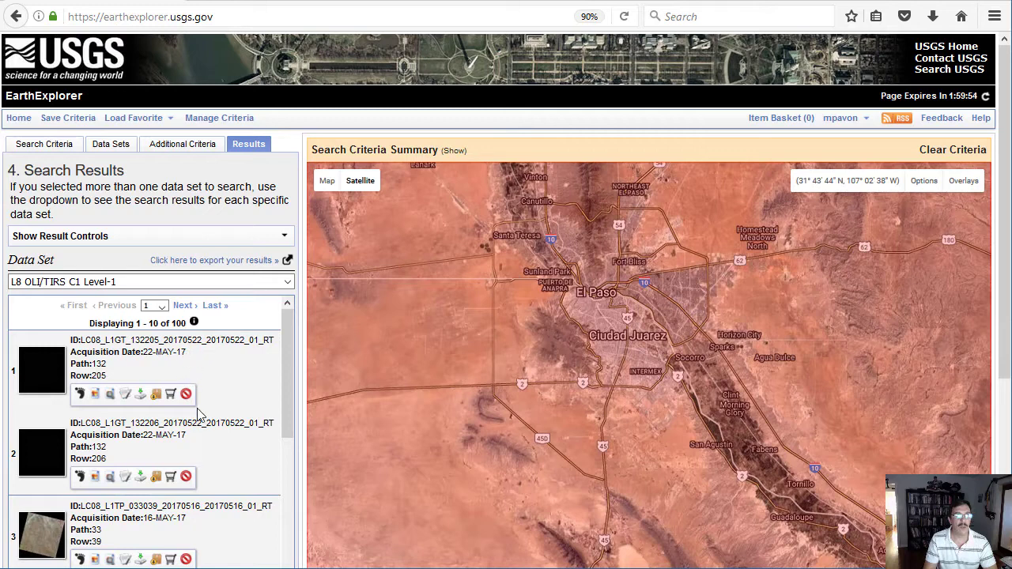
{"action": "scroll", "coordinate": [285, 384], "scroll_direction": "down", "scroll_amount": 2}
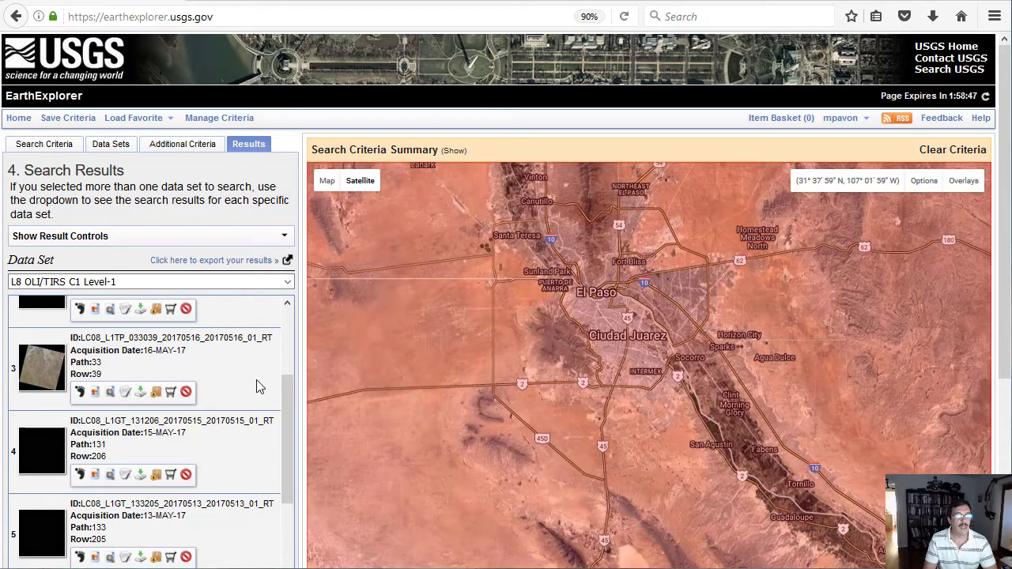
- Return to the search criteria and set the start of the date range to 05/01/2016
{"action": "left_click", "coordinate": [60, 150]}
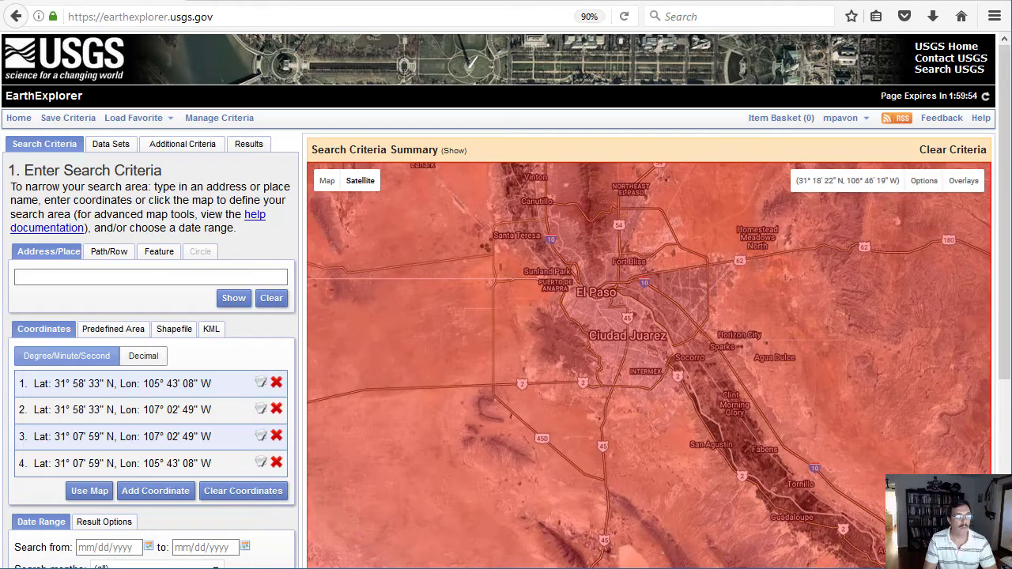
{"action": "scroll", "coordinate": [378, 396], "scroll_direction": "down", "scroll_amount": 3}
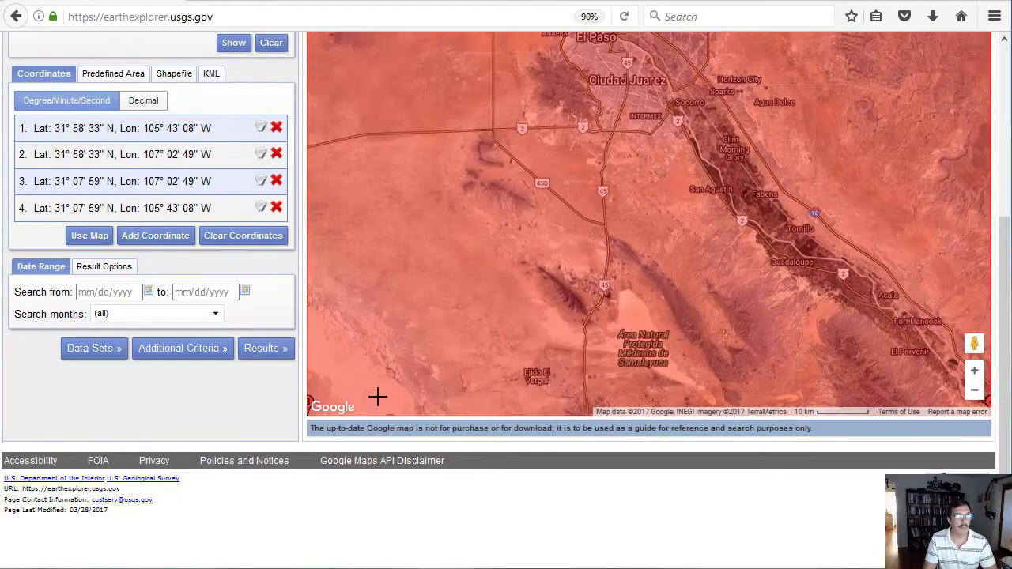
{"action": "left_click", "coordinate": [150, 292]}
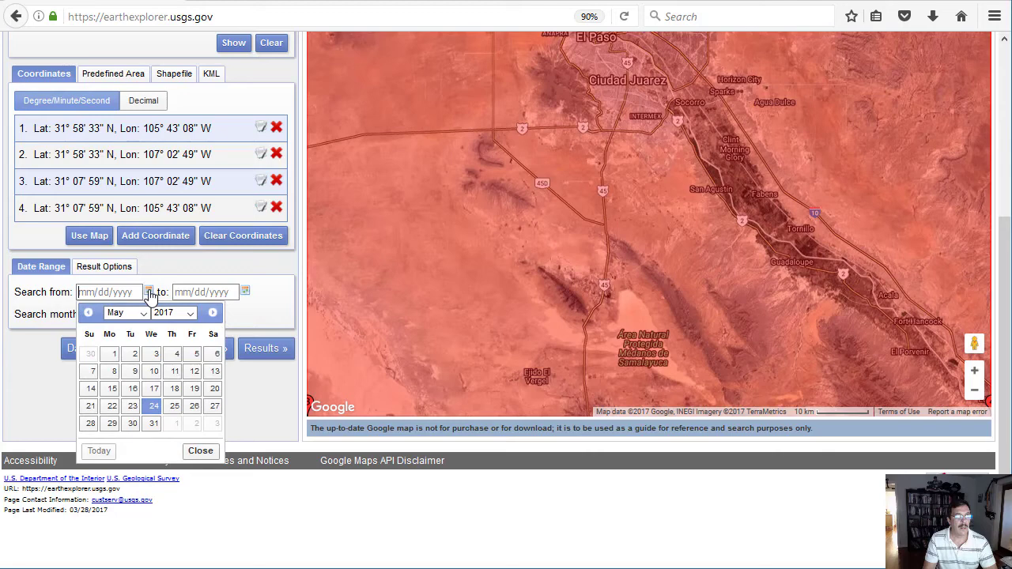
{"action": "left_click", "coordinate": [188, 313]}
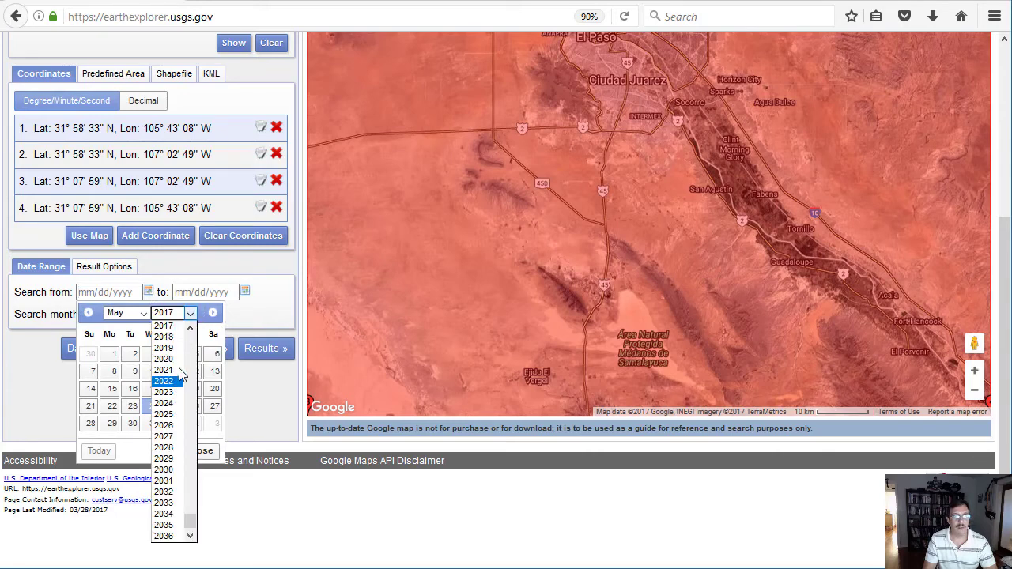
{"action": "scroll", "coordinate": [179, 486], "scroll_direction": "up", "scroll_amount": 6}
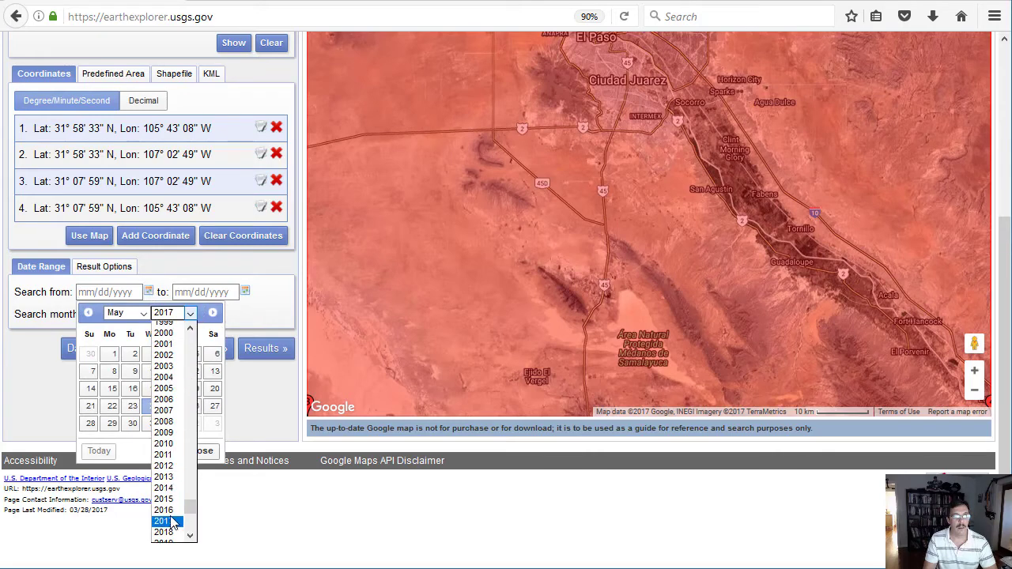
{"action": "left_click", "coordinate": [168, 510]}
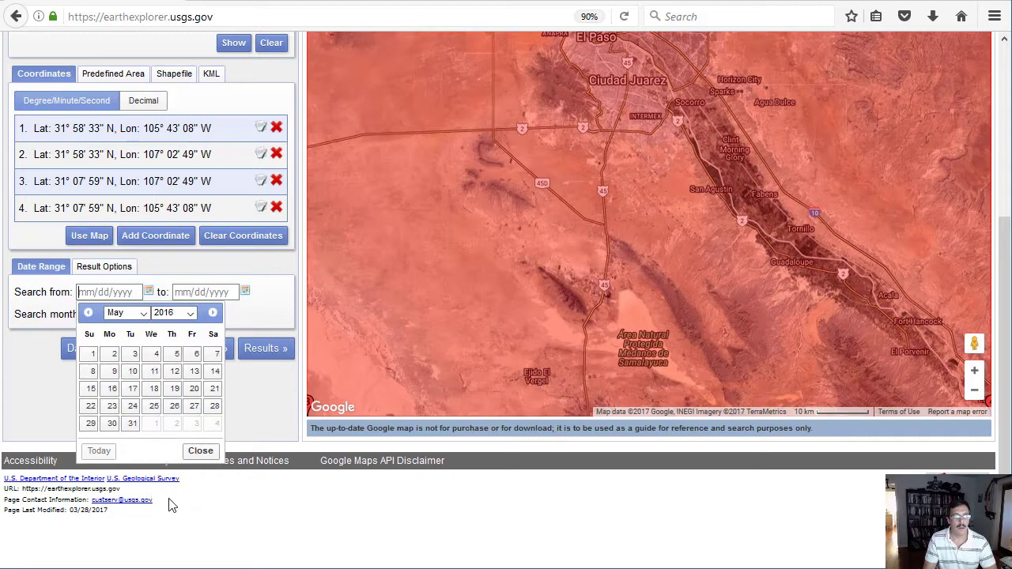
{"action": "left_click", "coordinate": [92, 353]}
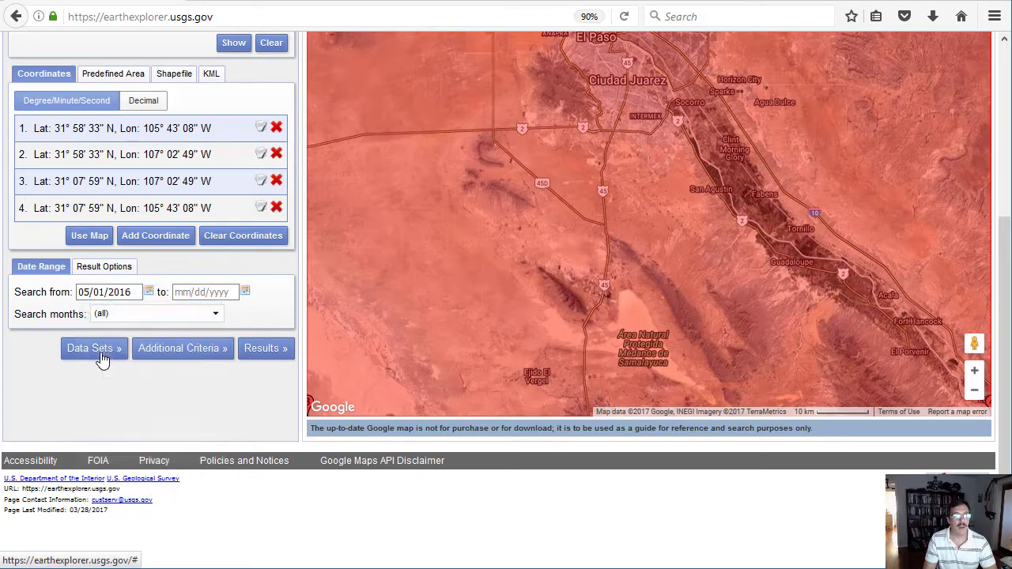
- Set the end of the date range to 06/30/2016 and rerun the search
{"action": "left_click", "coordinate": [246, 293]}
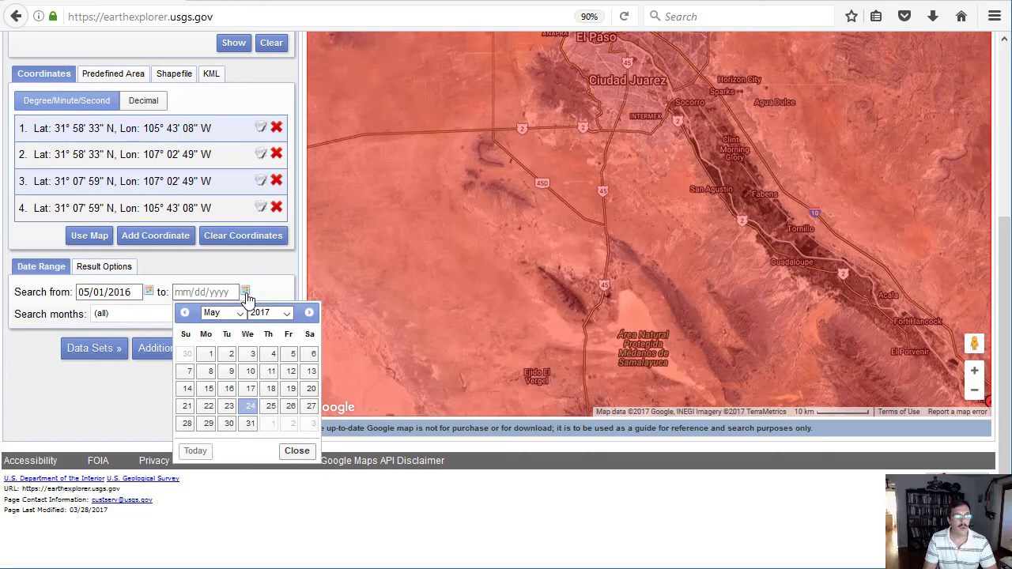
{"action": "left_click", "coordinate": [239, 313]}
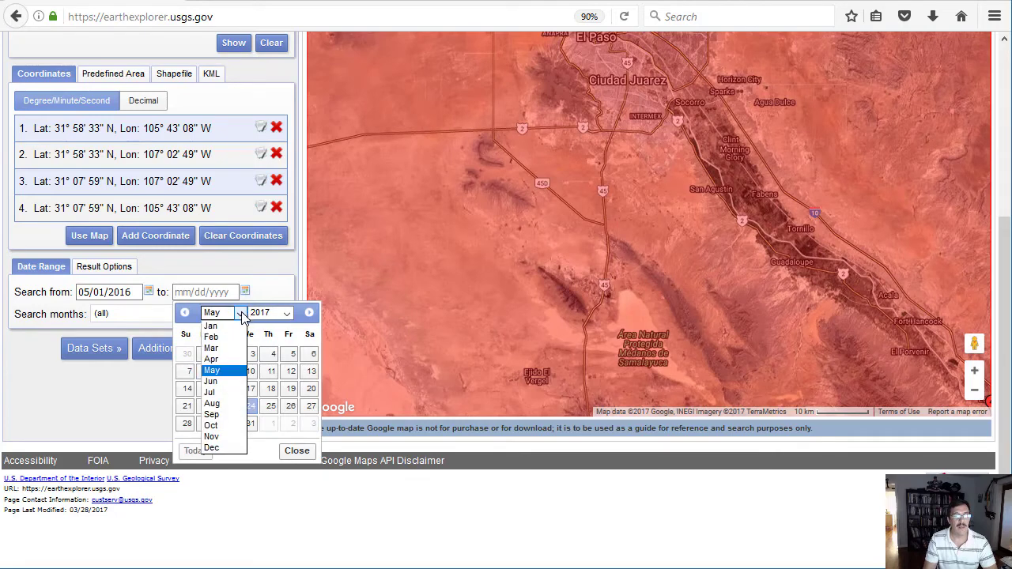
{"action": "left_click", "coordinate": [212, 381]}
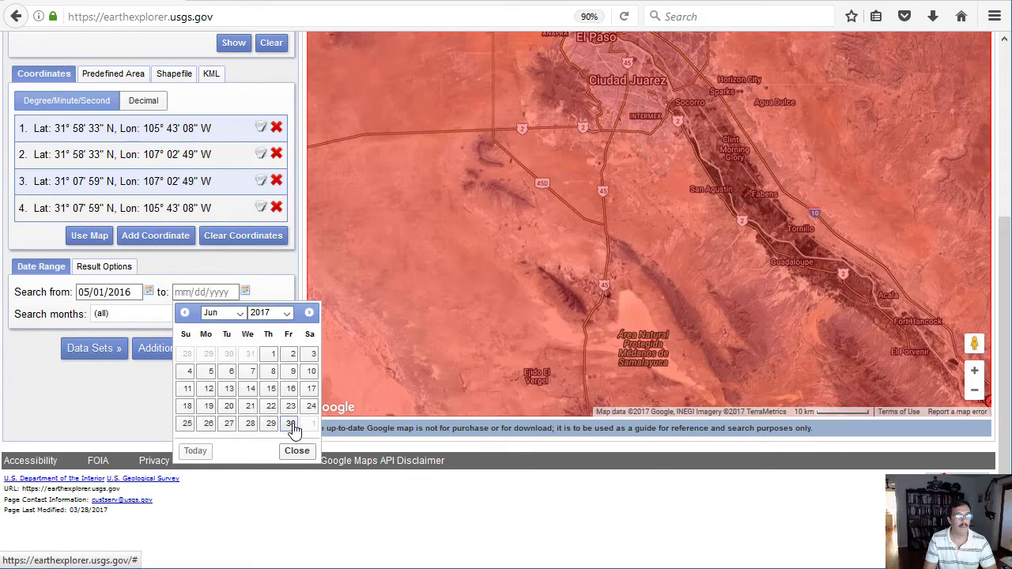
{"action": "left_click", "coordinate": [293, 426]}
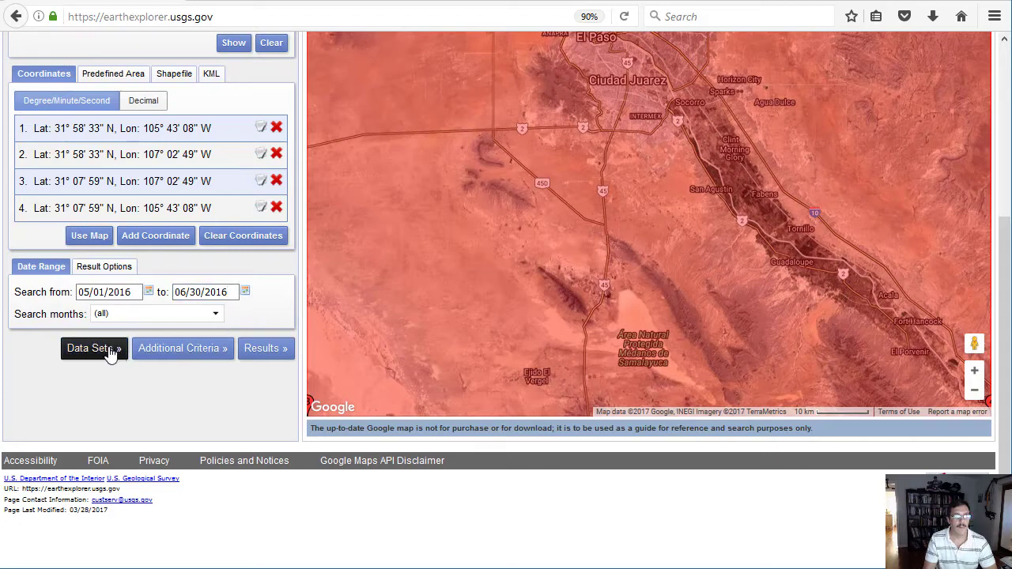
{"action": "left_click", "coordinate": [261, 354]}
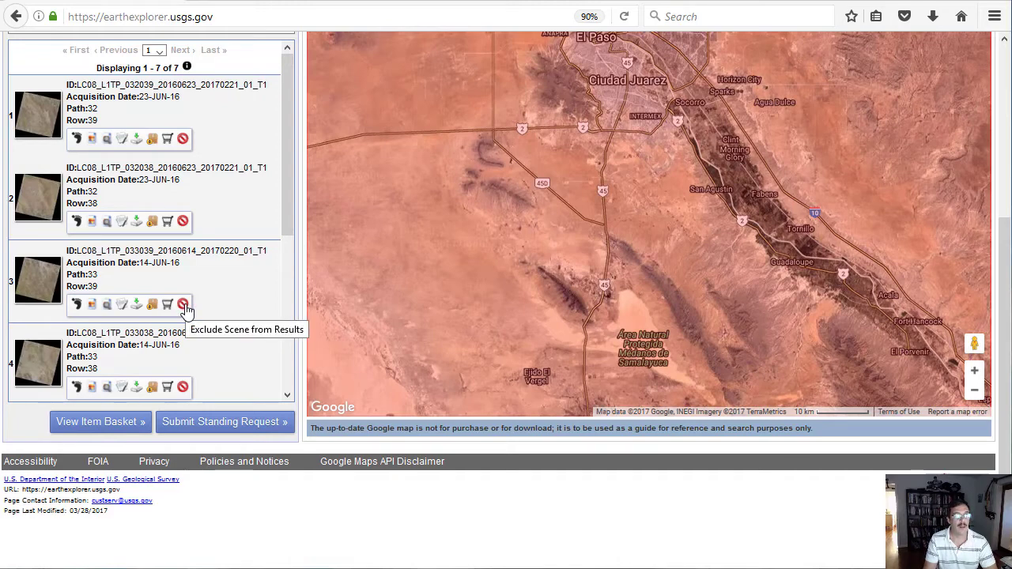
- Download the Level-1 GeoTIFF Data Product for the 14-JUN-16 scene at path 33, row 39
{"action": "left_click", "coordinate": [137, 306]}
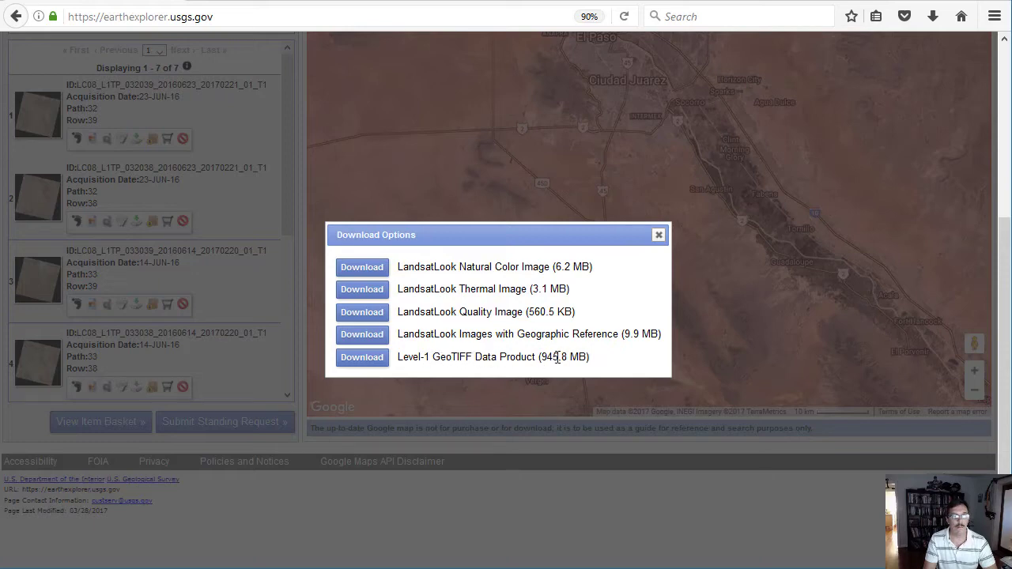
{"action": "left_click", "coordinate": [363, 361]}
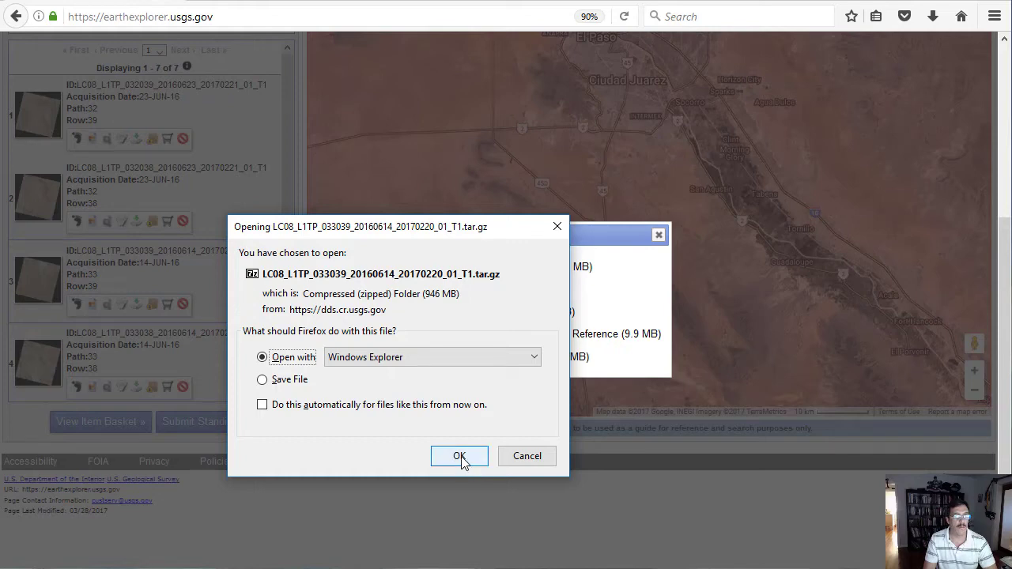
{"action": "left_click", "coordinate": [459, 457]}
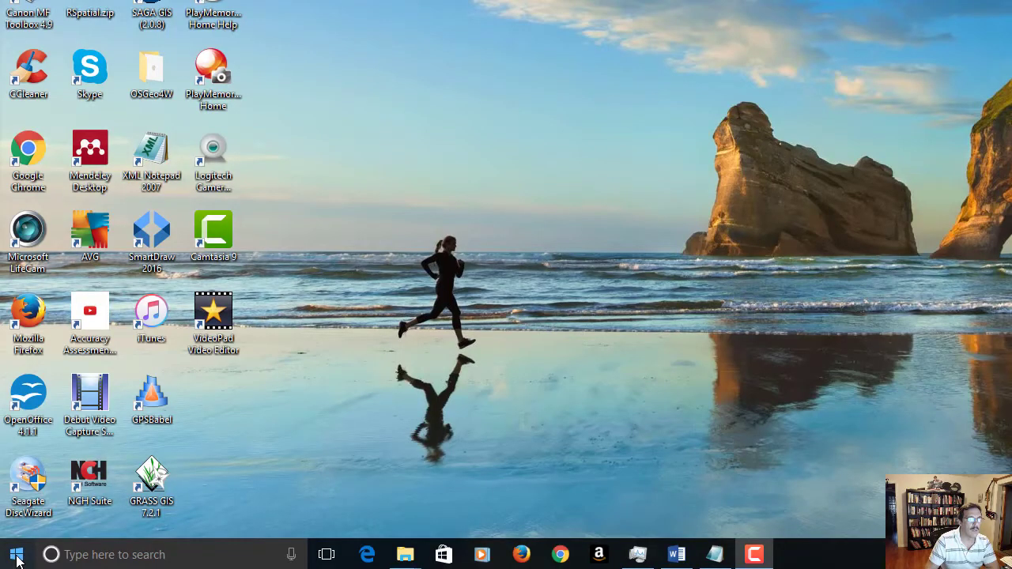
- Find and launch QGIS Desktop 2.18.7, and dismiss its startup tips
{"action": "left_click", "coordinate": [16, 560]}
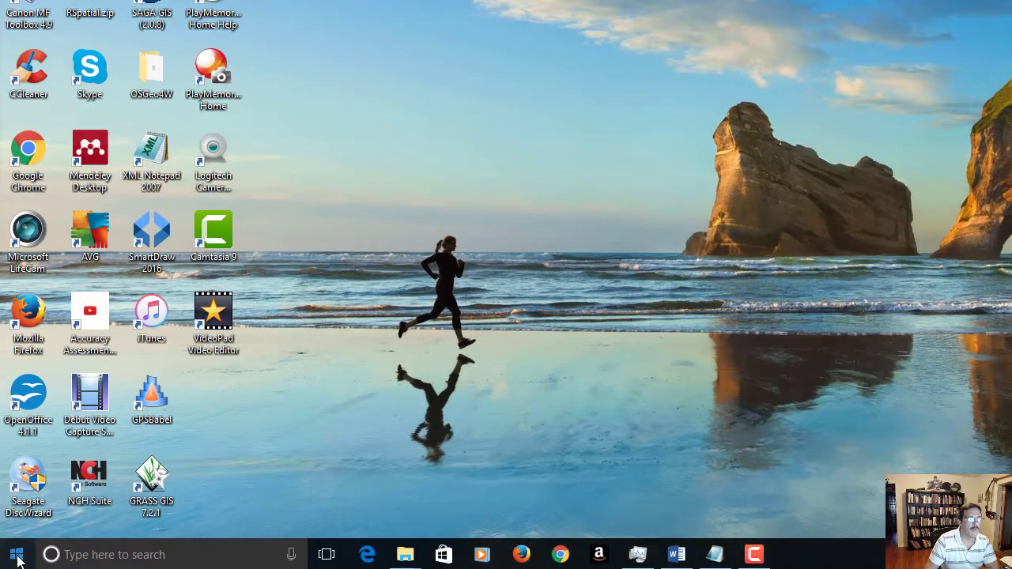
{"action": "left_click", "coordinate": [88, 555]}
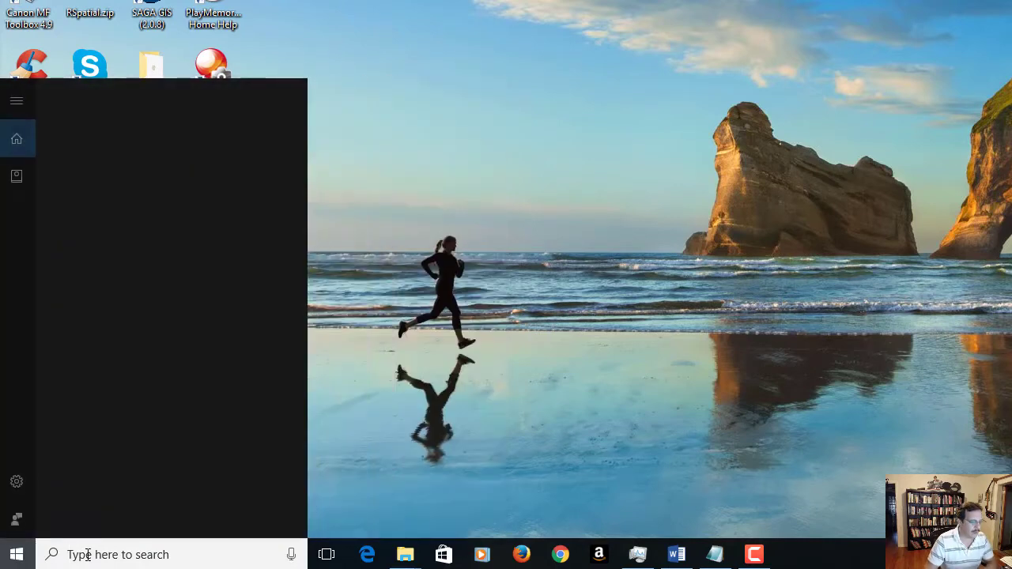
{"action": "type", "text": "q"}
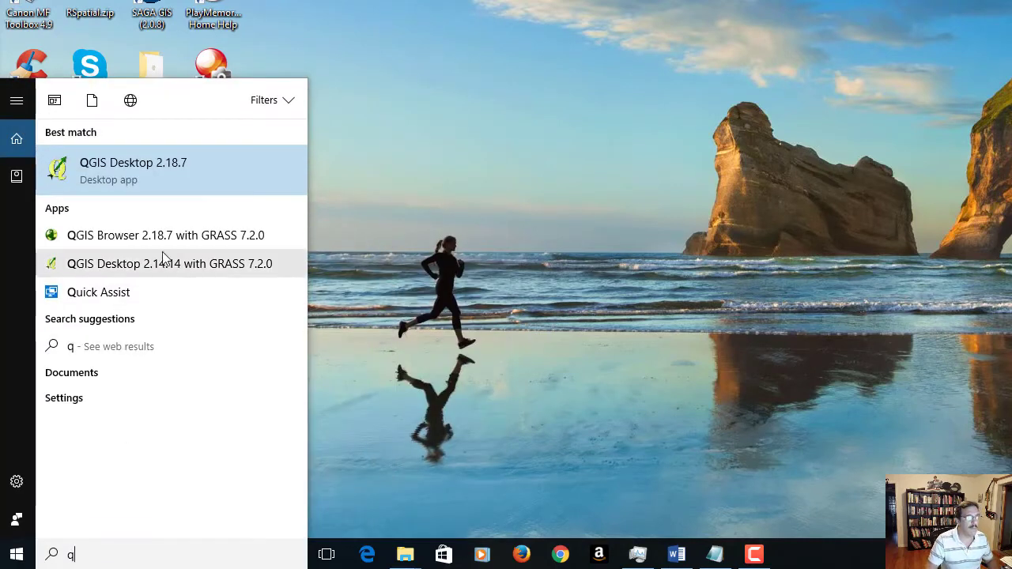
{"action": "left_click", "coordinate": [136, 169]}
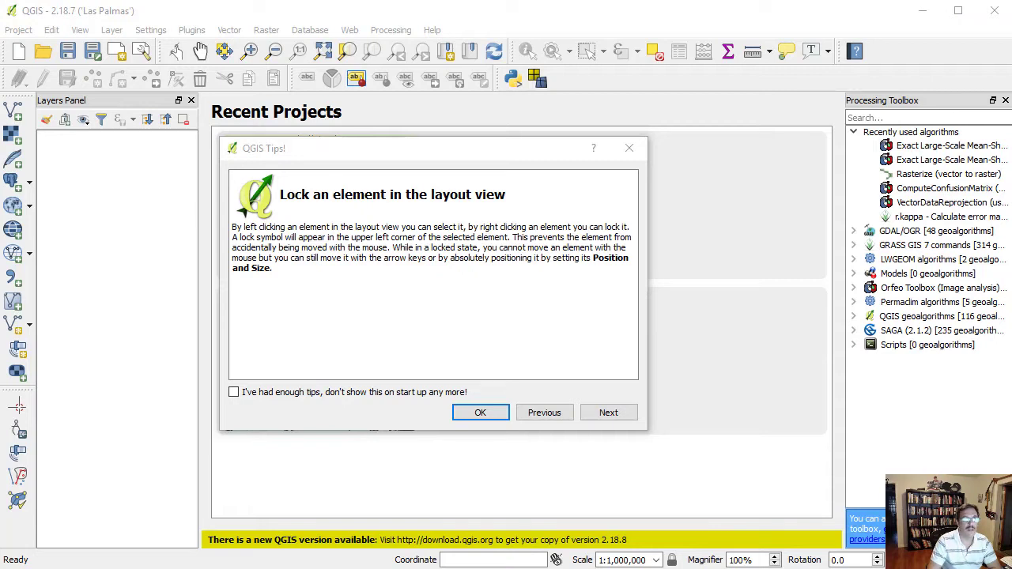
{"action": "key", "text": "Return"}
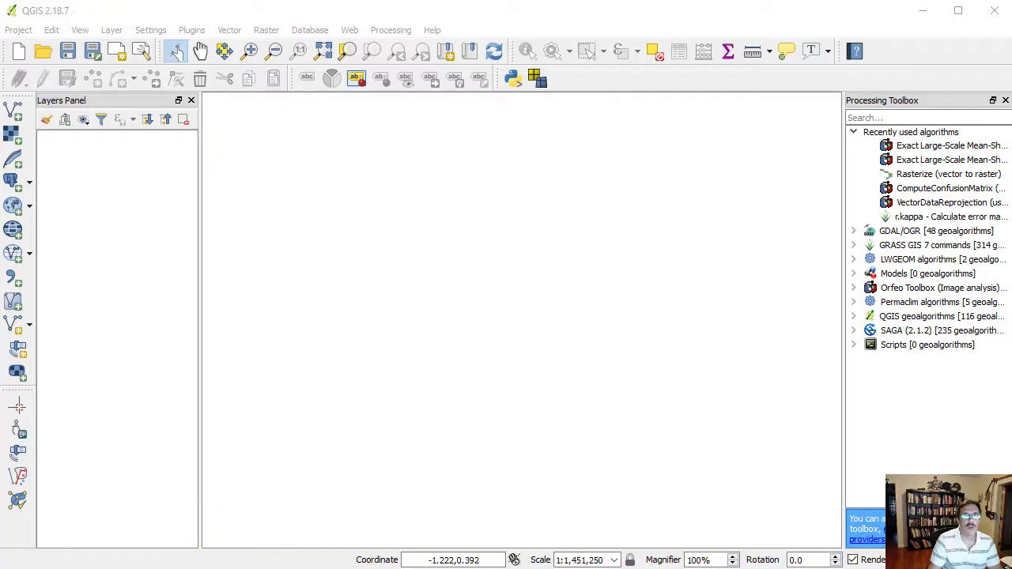
- Expand the Orfeo Toolbox and its Segmentation group to examine the available segmentation algorithms
{"action": "left_click", "coordinate": [854, 289]}
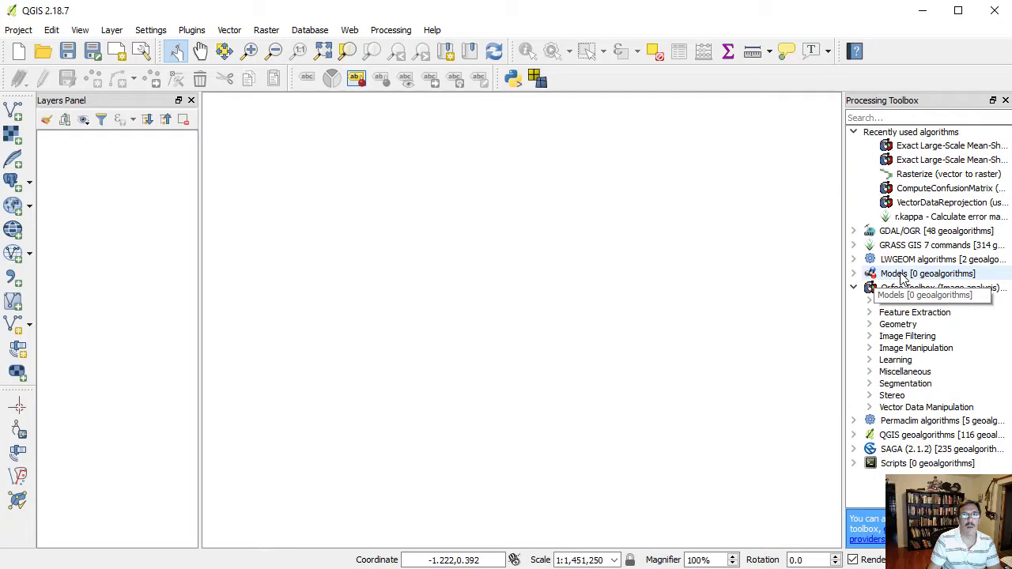
{"action": "left_click", "coordinate": [869, 384]}
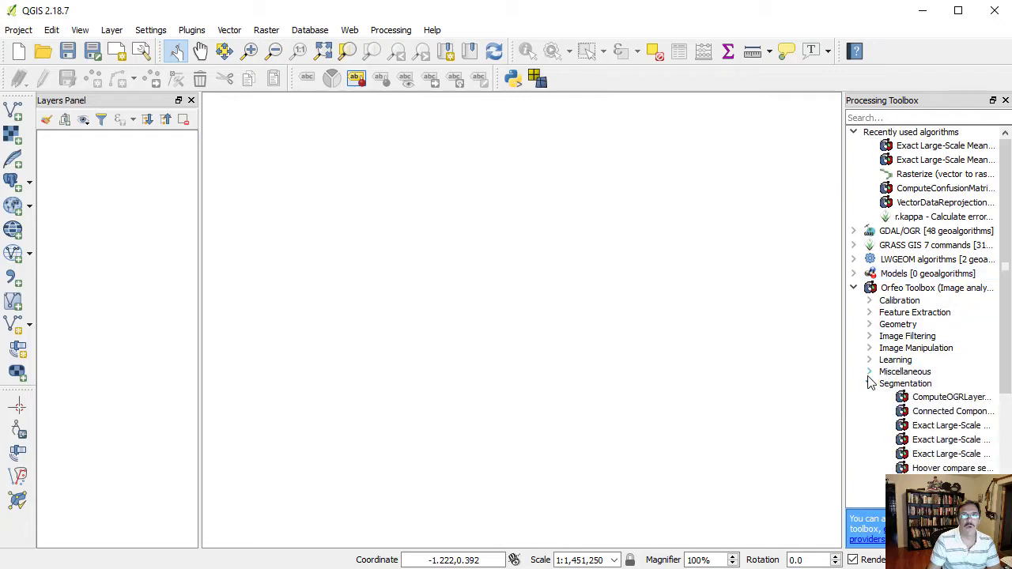
{"action": "scroll", "coordinate": [884, 377], "scroll_direction": "down", "scroll_amount": 4}
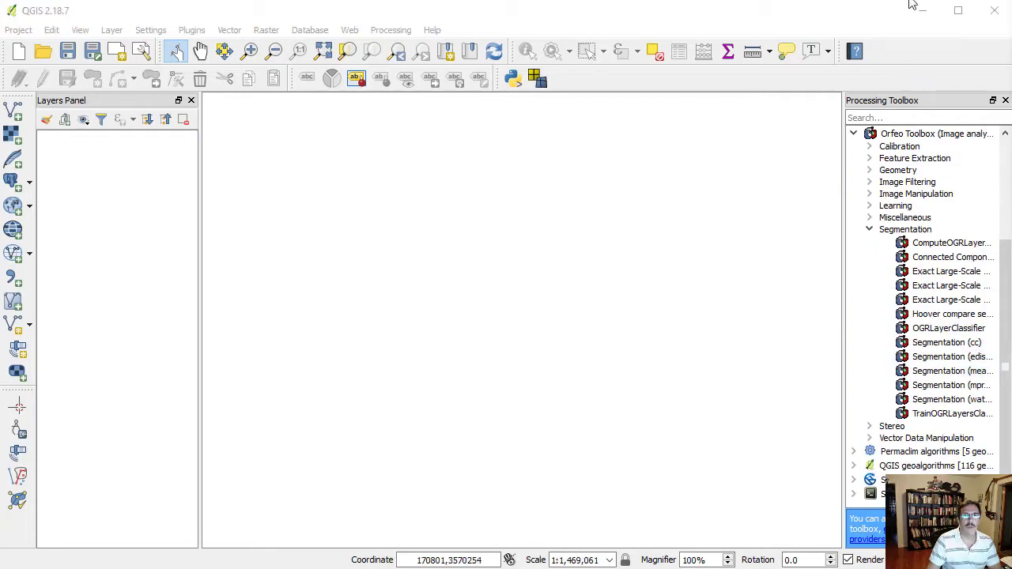
- Add the El_Paso_Training_poly vector layer from the project's files
{"action": "left_click", "coordinate": [13, 112]}
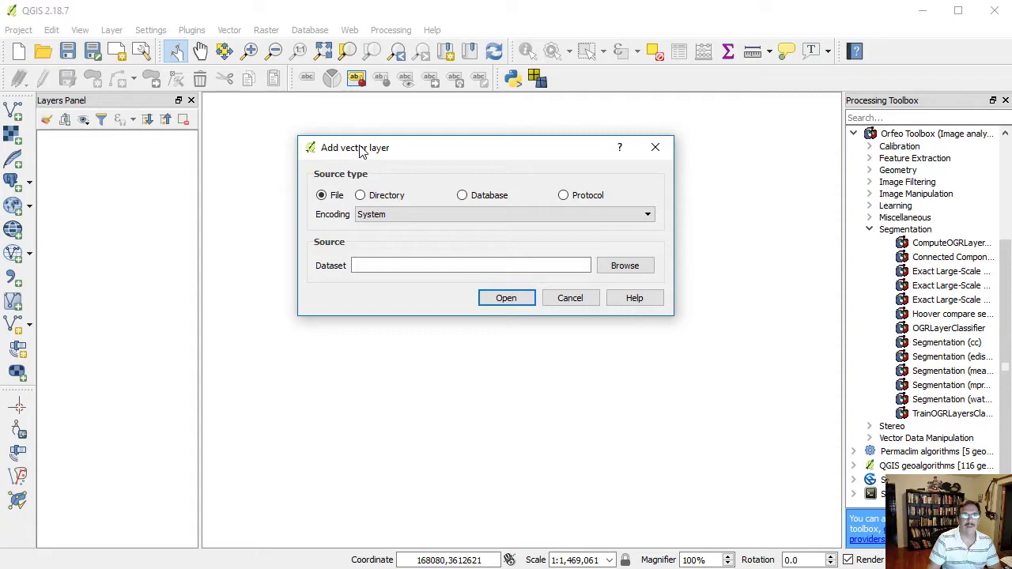
{"action": "left_click", "coordinate": [636, 267]}
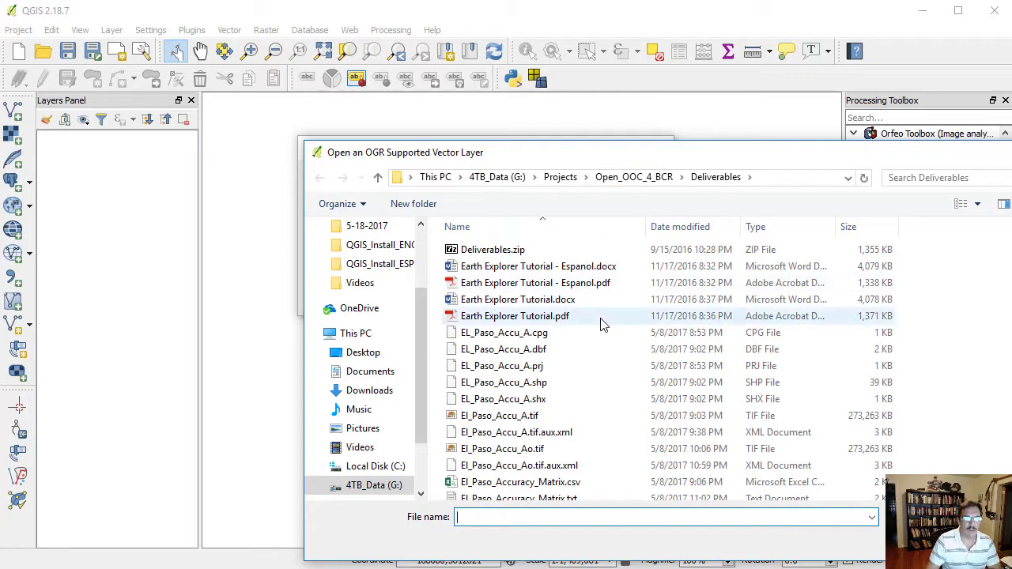
{"action": "scroll", "coordinate": [600, 318], "scroll_direction": "down", "scroll_amount": 5}
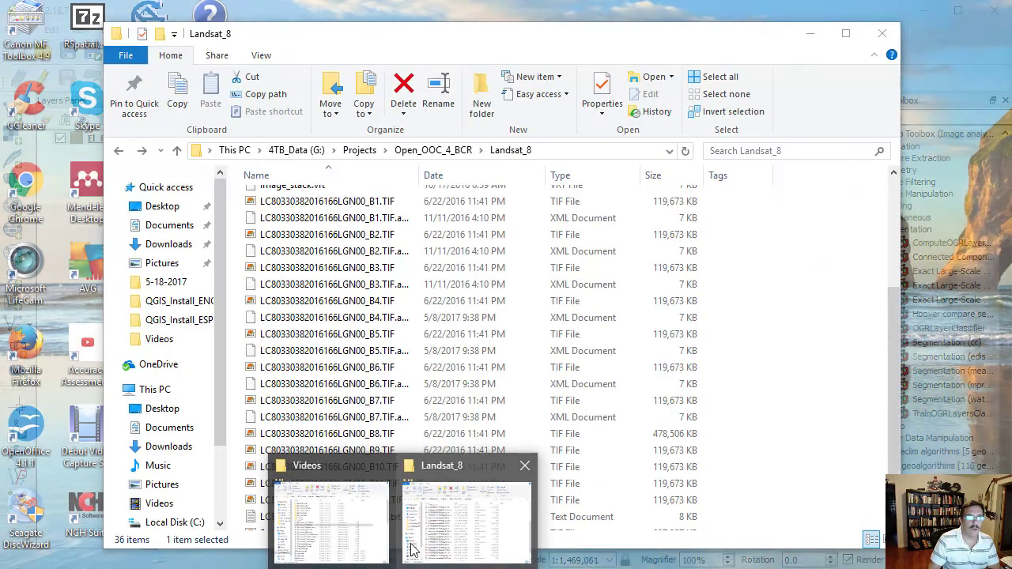
{"action": "left_click", "coordinate": [468, 521]}
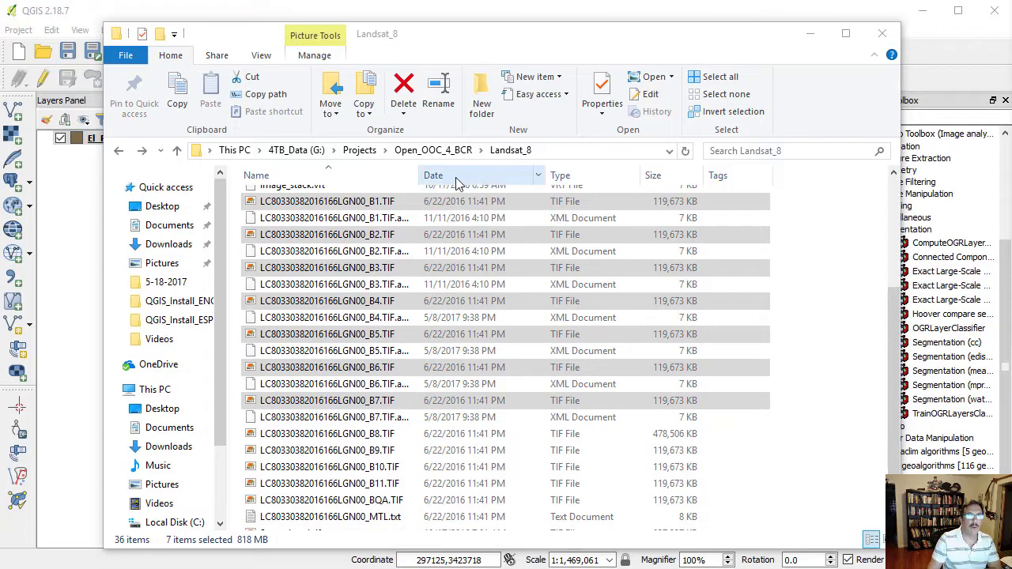
{"action": "left_click_drag", "start_coordinate": [371, 208], "coordinate": [71, 217]}
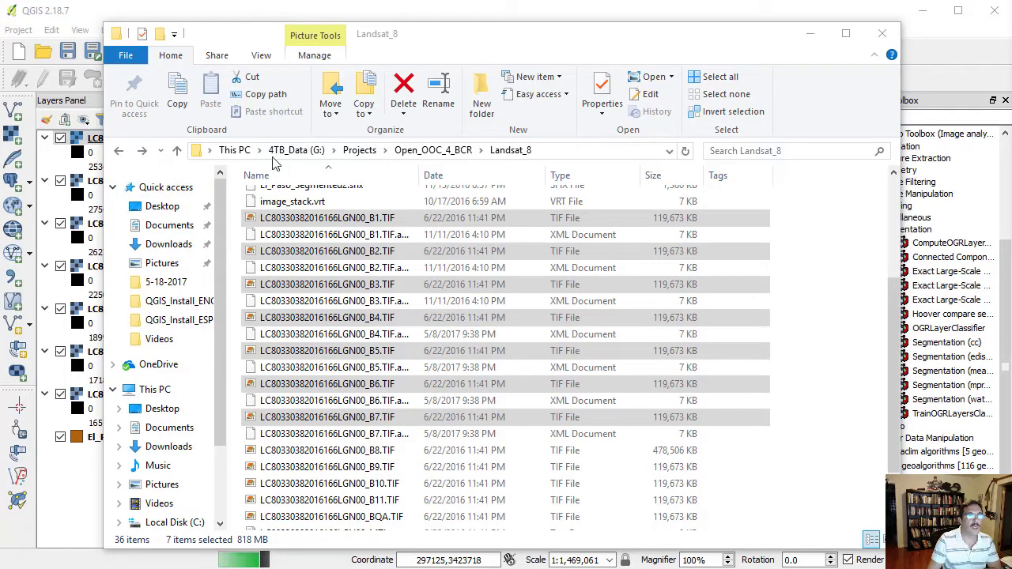
{"action": "left_click", "coordinate": [813, 37]}
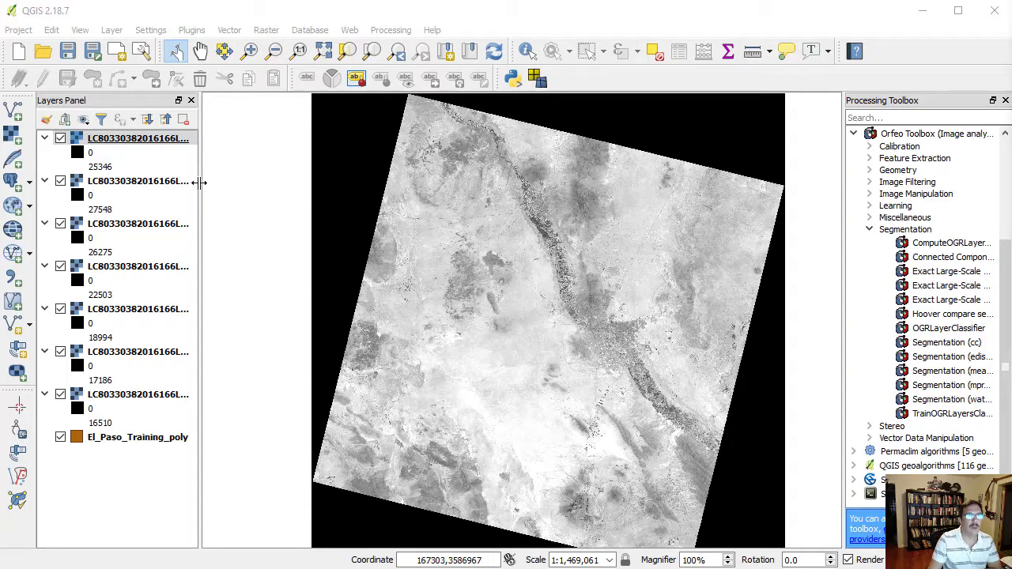
{"action": "left_click_drag", "start_coordinate": [200, 183], "coordinate": [248, 181]}
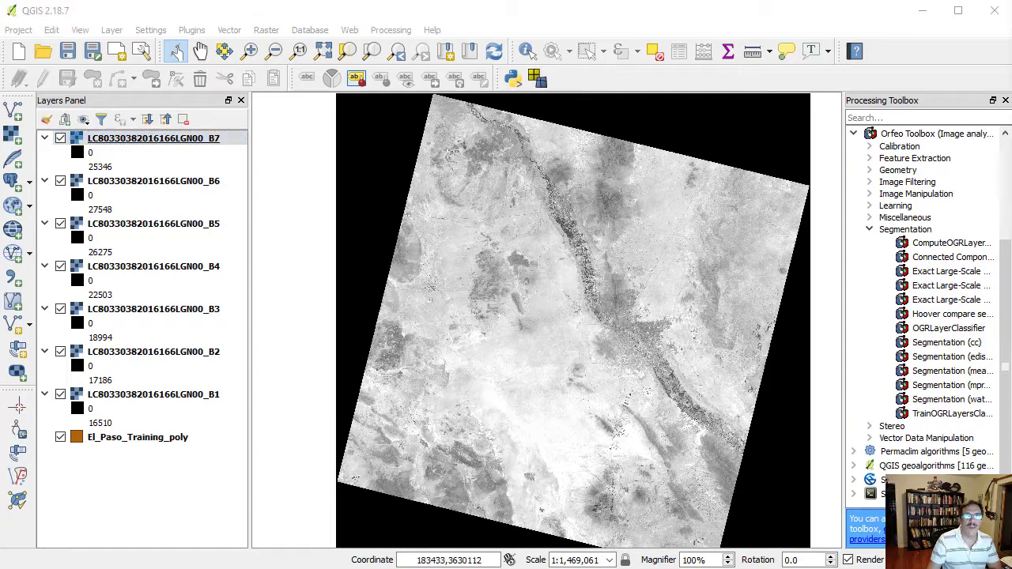
{"action": "double_click", "coordinate": [188, 143]}
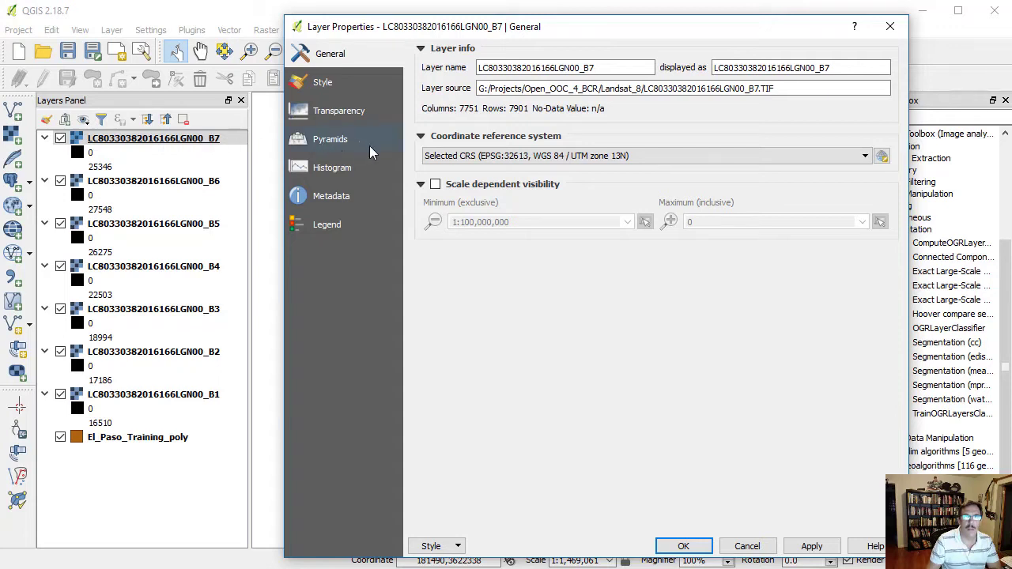
{"action": "left_click", "coordinate": [452, 155]}
{"action": "left_click", "coordinate": [506, 157]}
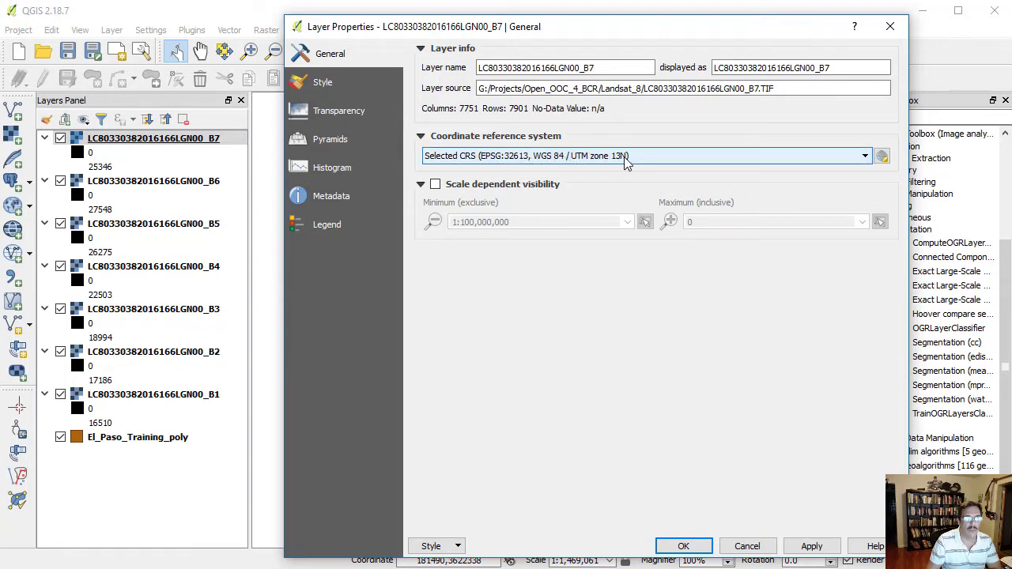
{"action": "left_click", "coordinate": [683, 546]}
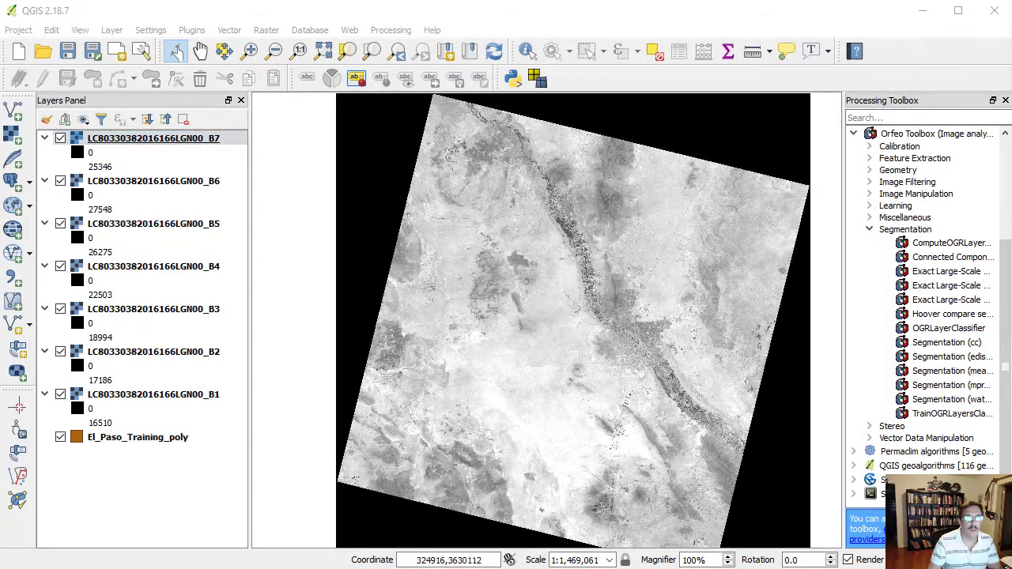
- Set up Build Virtual Raster with the visible raster layers as input, El_Paso_L8_7B.tif as output file and a target SRS enabled
{"action": "left_click", "coordinate": [275, 34]}
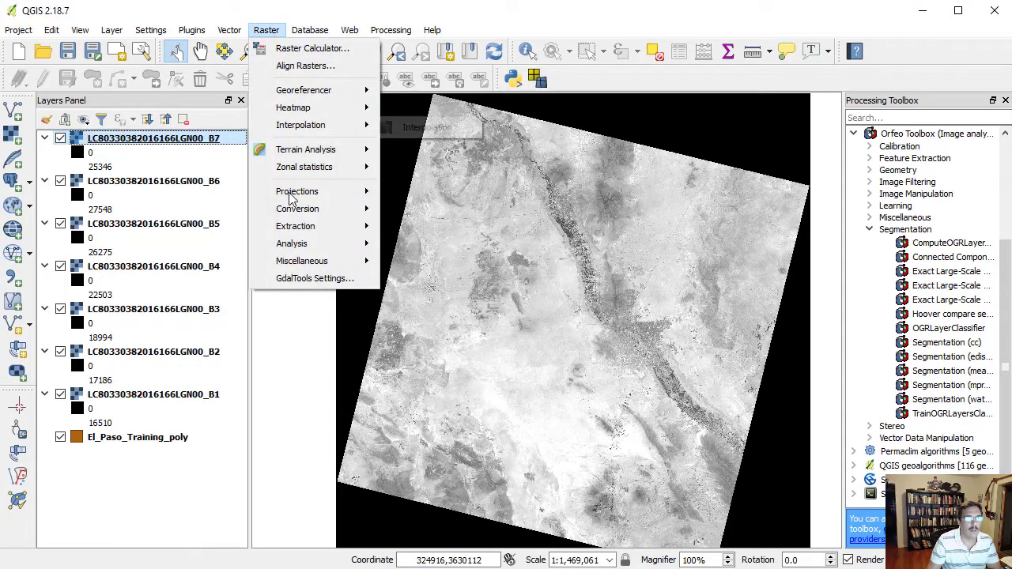
{"action": "mouse_move", "coordinate": [304, 265]}
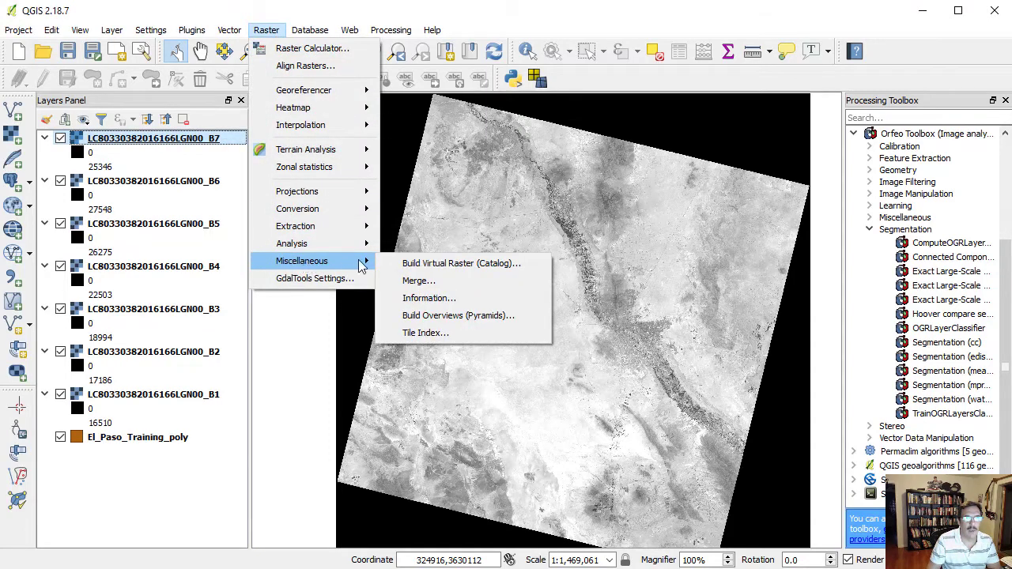
{"action": "left_click", "coordinate": [421, 270]}
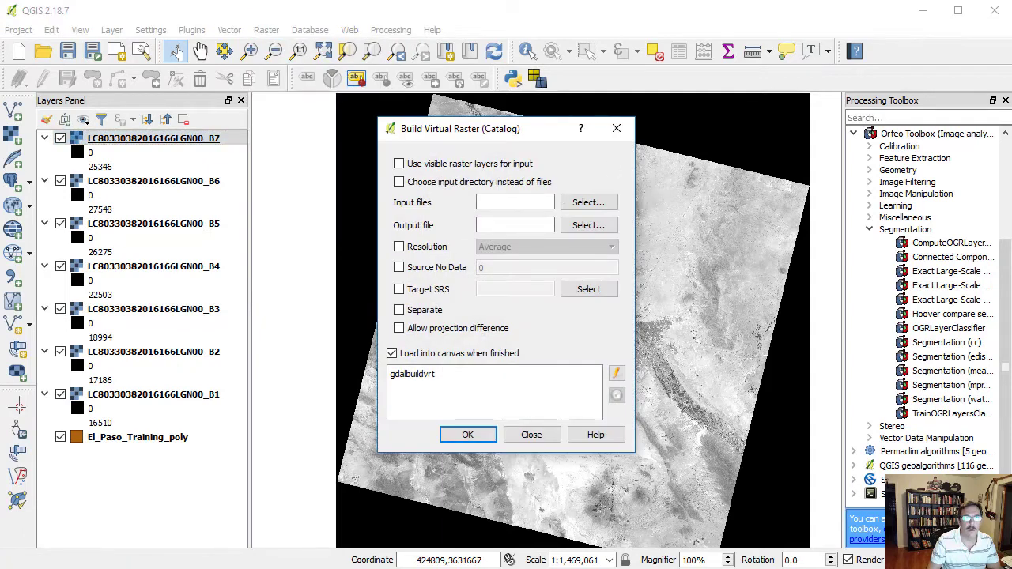
{"action": "left_click", "coordinate": [589, 289]}
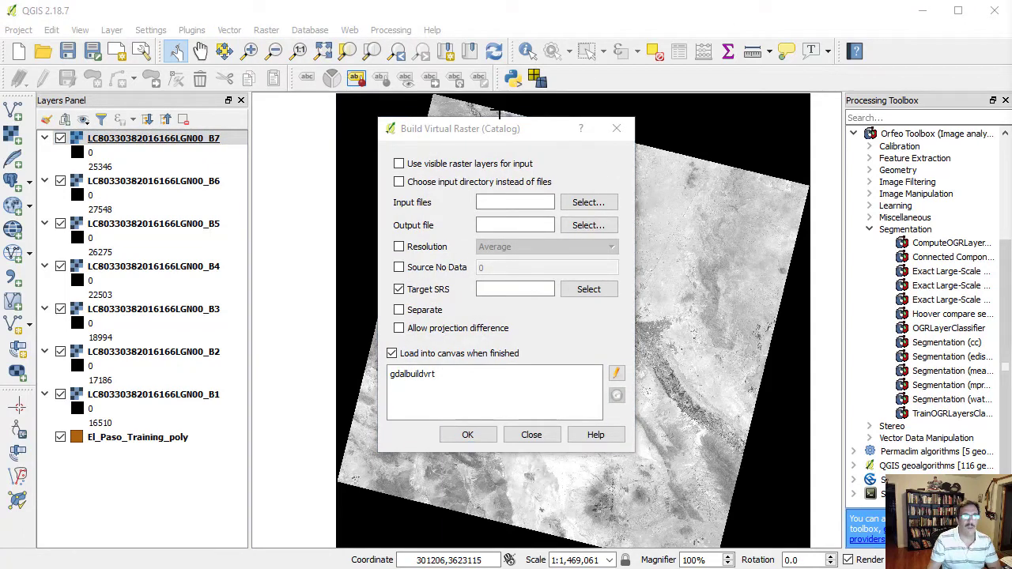
{"action": "left_click", "coordinate": [400, 164]}
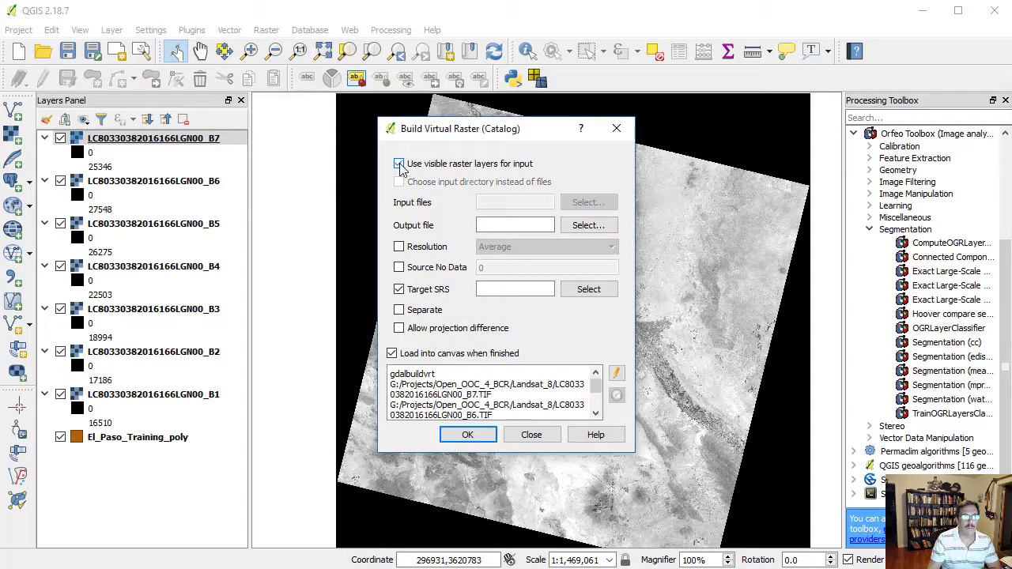
{"action": "left_click", "coordinate": [498, 224]}
{"action": "type", "text": "El_Paso_L8_7B.tif"}
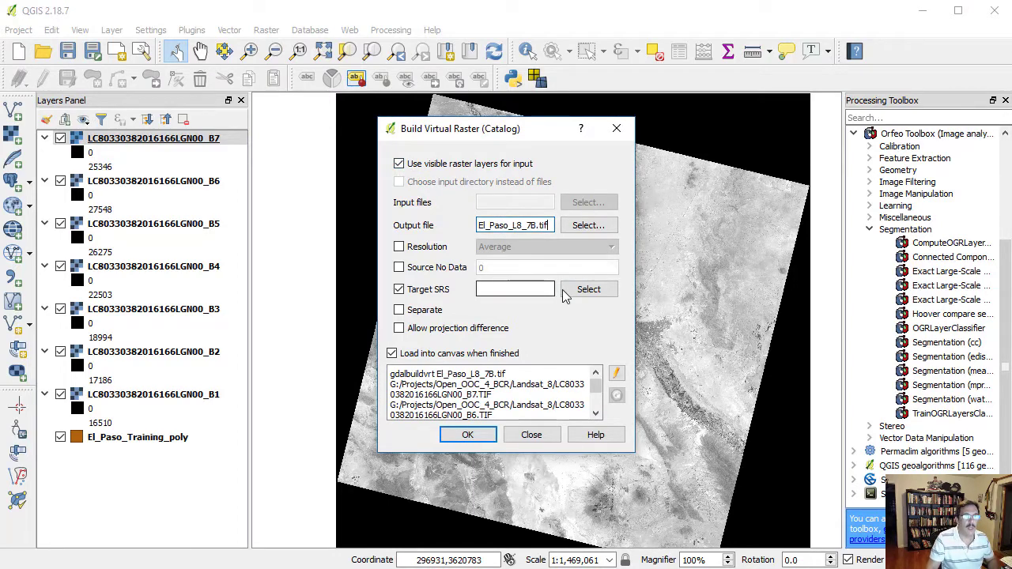
- Filter the coordinate systems by UTM and choose EPSG:32613 as the virtual raster's target SRS
{"action": "left_click", "coordinate": [588, 289]}
{"action": "left_click", "coordinate": [475, 66]}
{"action": "type", "text": "UTM"}
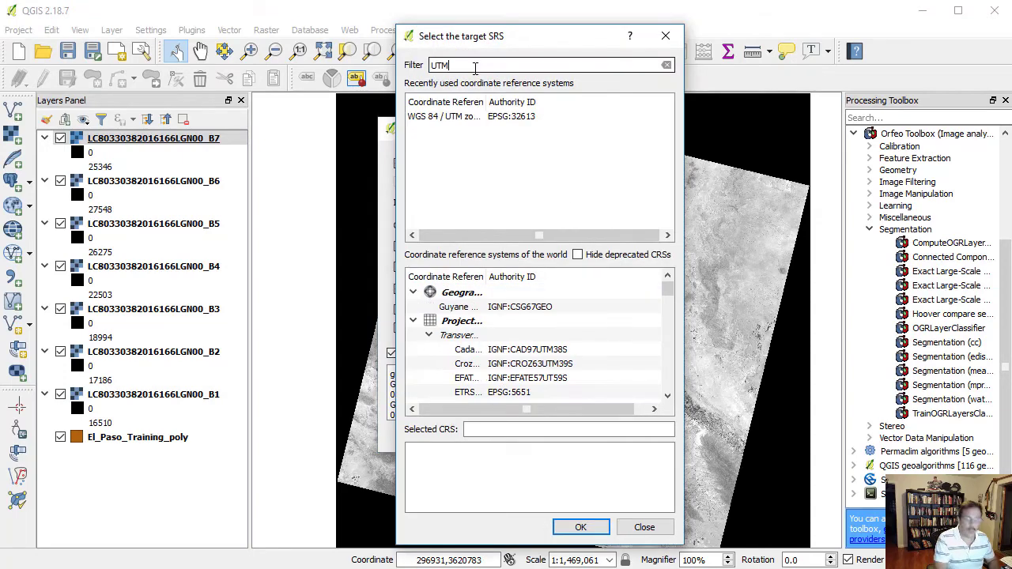
{"action": "left_click", "coordinate": [510, 117]}
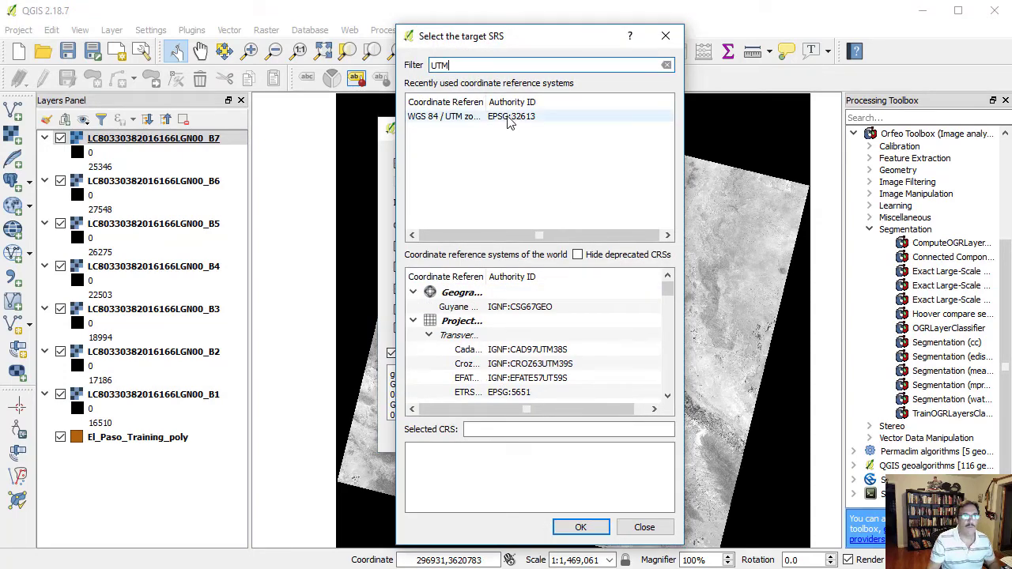
{"action": "left_click", "coordinate": [581, 528]}
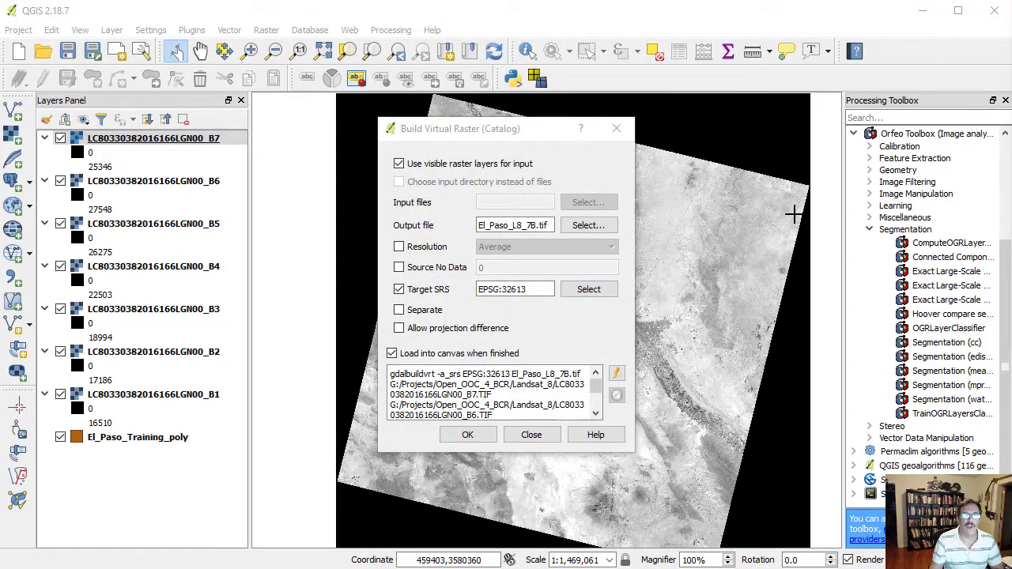
- Keep each input band separate and build the virtual raster, loading it into the canvas
{"action": "left_click", "coordinate": [399, 310]}
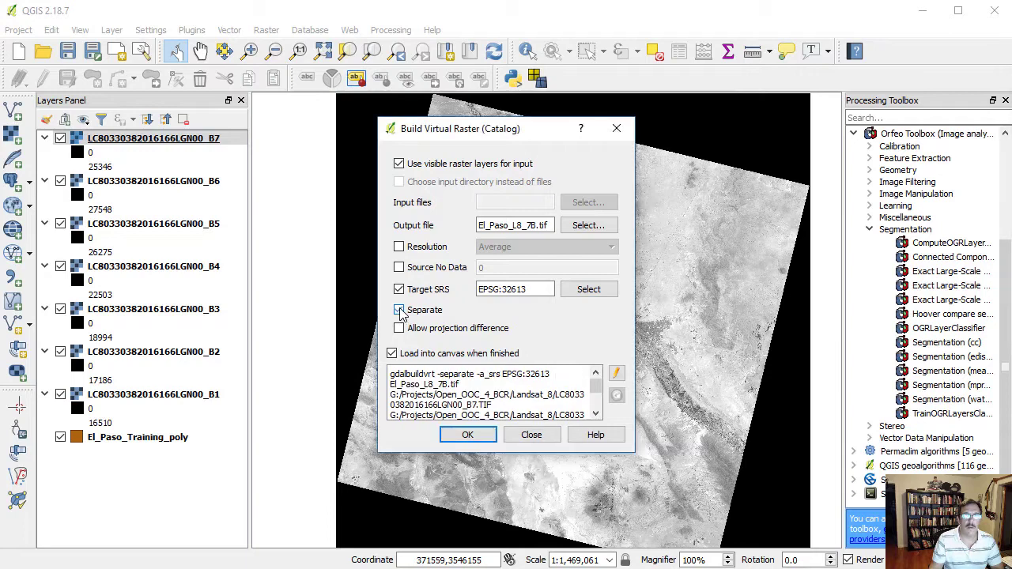
{"action": "left_click", "coordinate": [478, 441]}
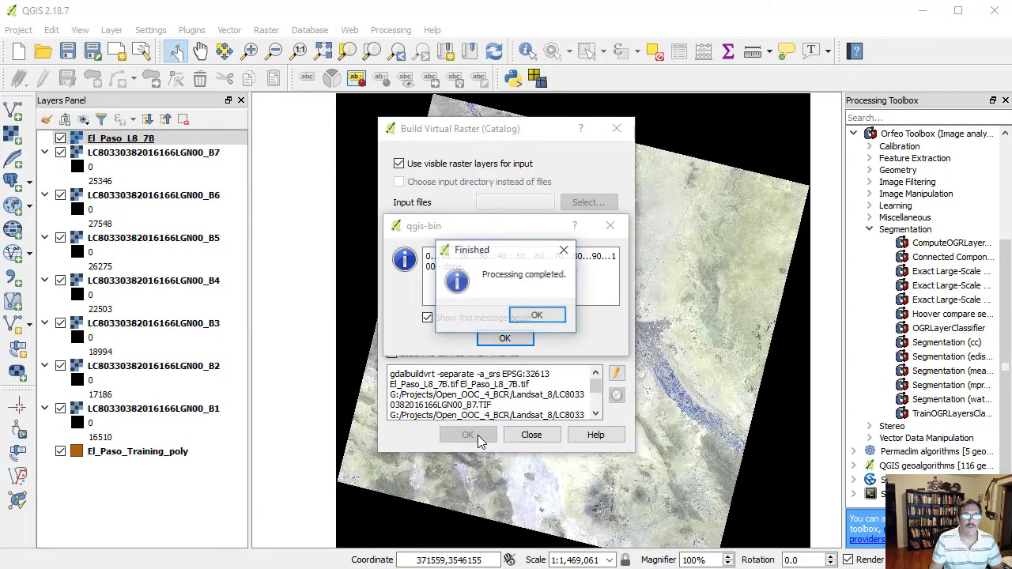
{"action": "left_click", "coordinate": [554, 317]}
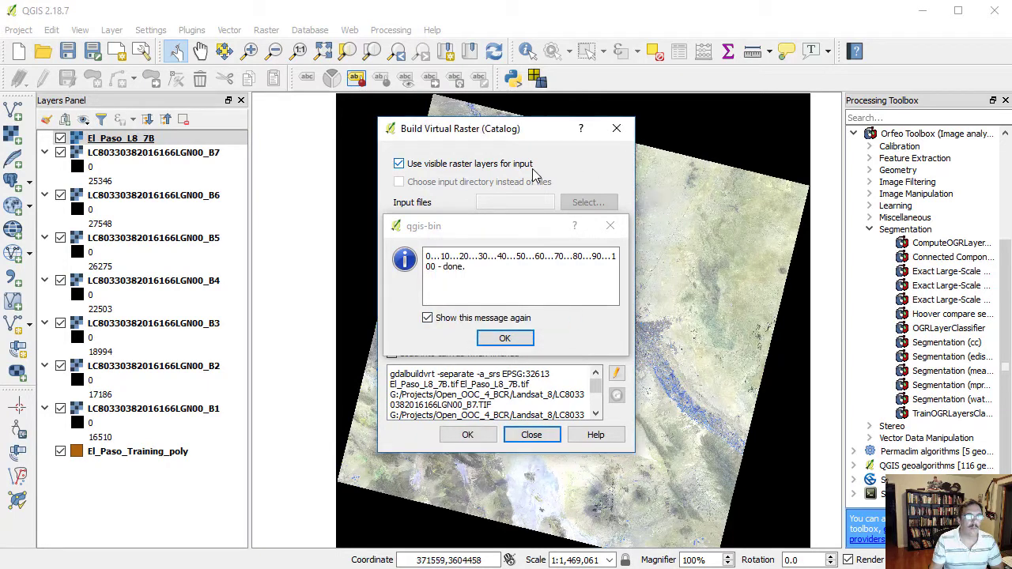
{"action": "left_click", "coordinate": [503, 340]}
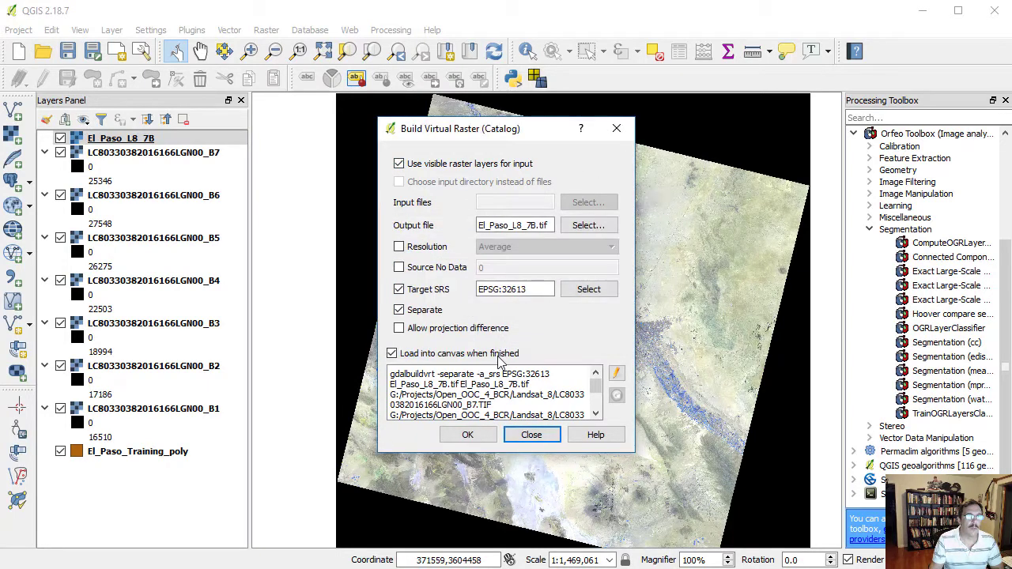
{"action": "left_click", "coordinate": [531, 436]}
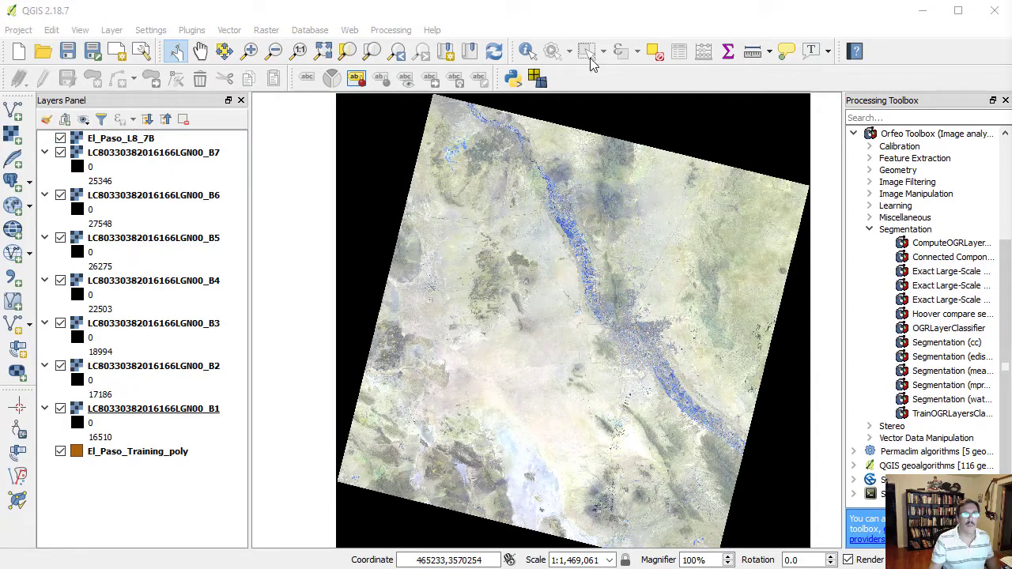
{"action": "left_click", "coordinate": [209, 152]}
{"action": "left_click", "coordinate": [191, 409], "text": "shift"}
{"action": "right_click", "coordinate": [191, 409]}
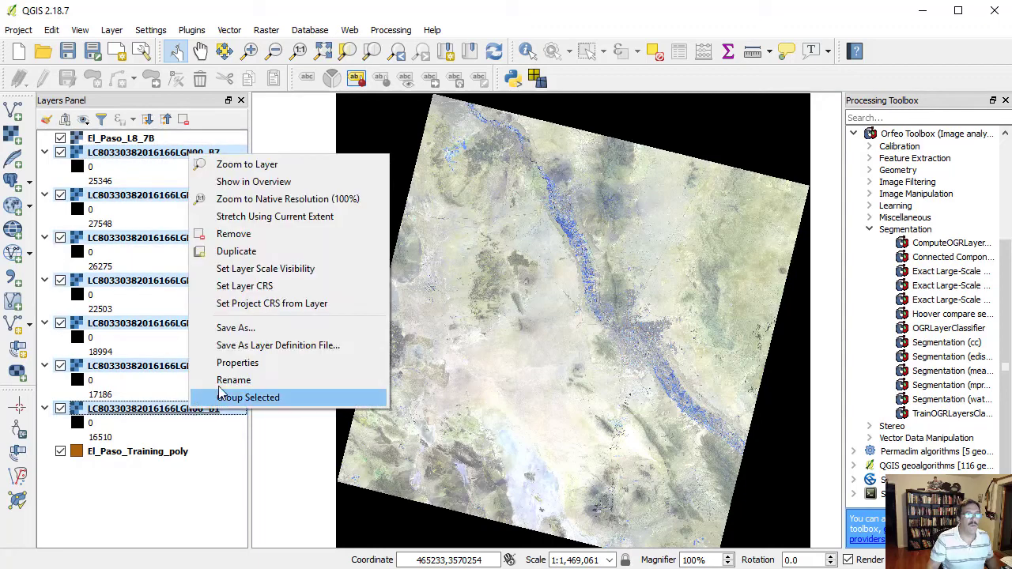
{"action": "left_click", "coordinate": [231, 235]}
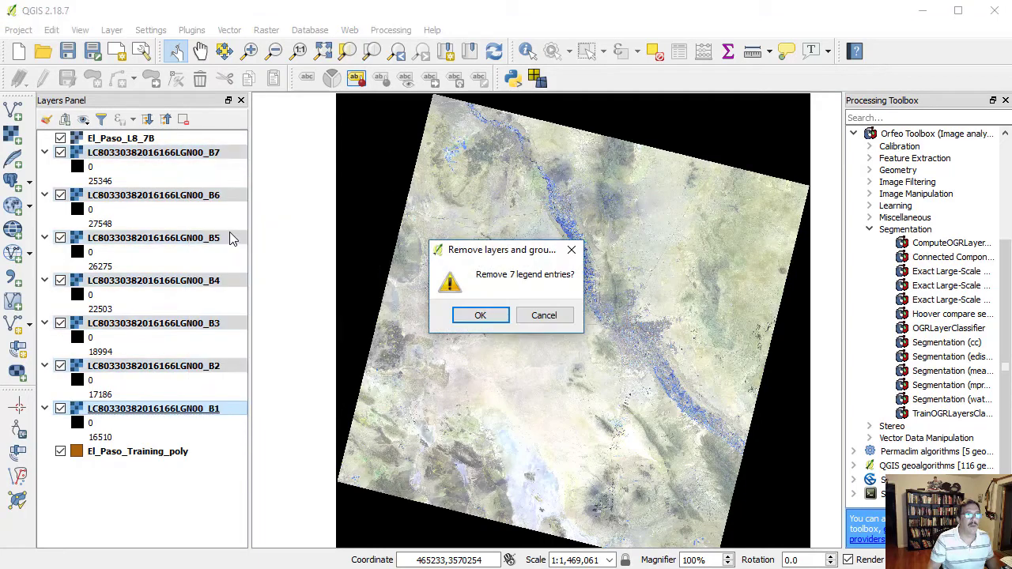
{"action": "left_click", "coordinate": [480, 315]}
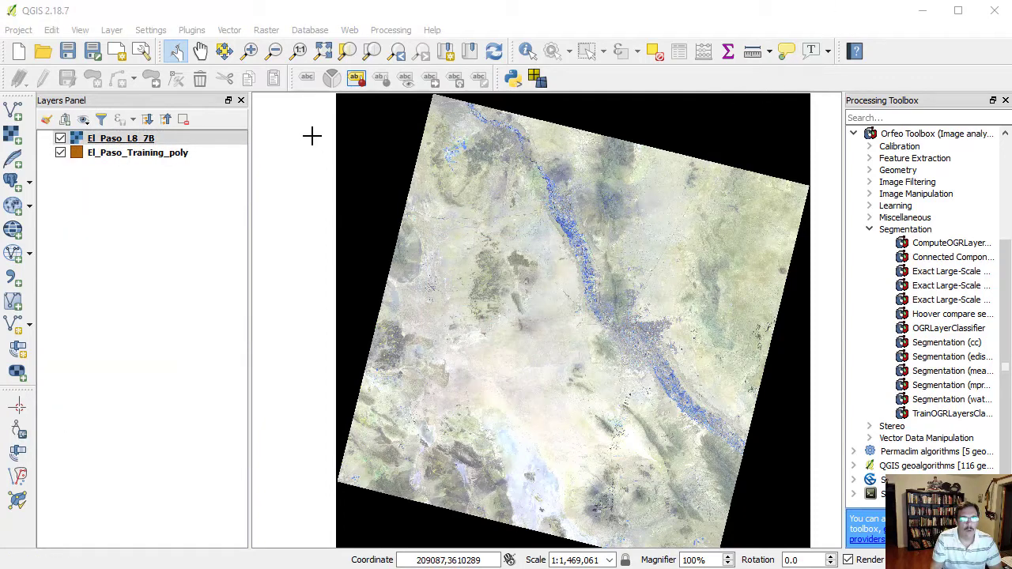
- Style El_Paso_L8_7B with Band 4 as red, Band 3 as green, Band 2 as blue and Stretch to MinMax contrast
{"action": "left_click", "coordinate": [145, 141]}
{"action": "double_click", "coordinate": [145, 141]}
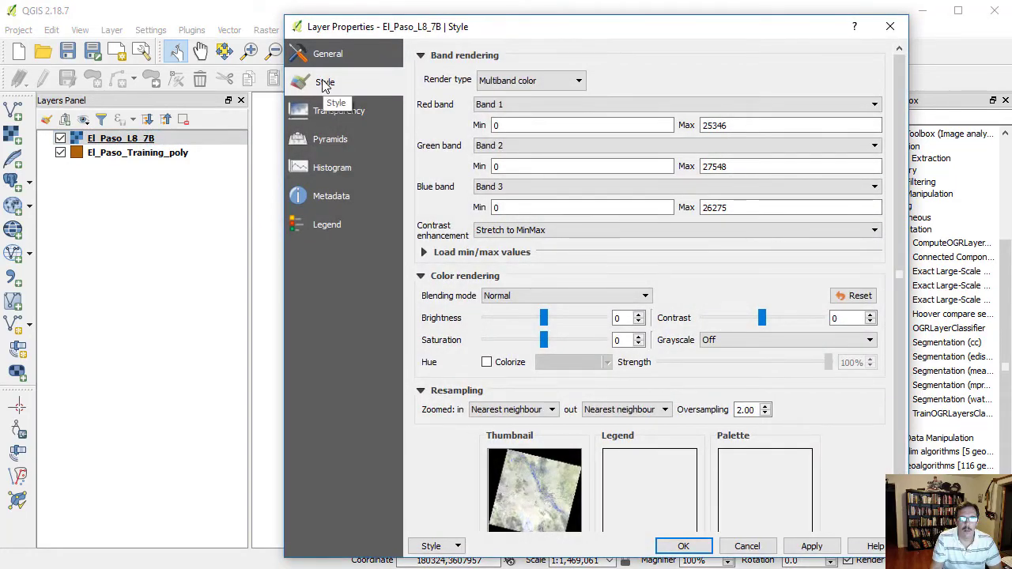
{"action": "left_click", "coordinate": [517, 106]}
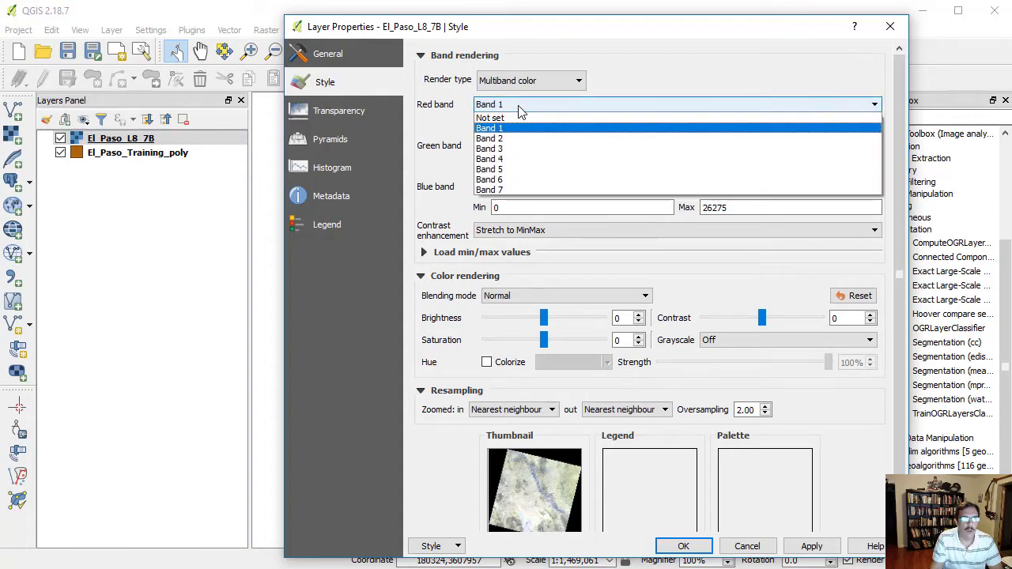
{"action": "left_click", "coordinate": [512, 159]}
{"action": "left_click", "coordinate": [514, 148]}
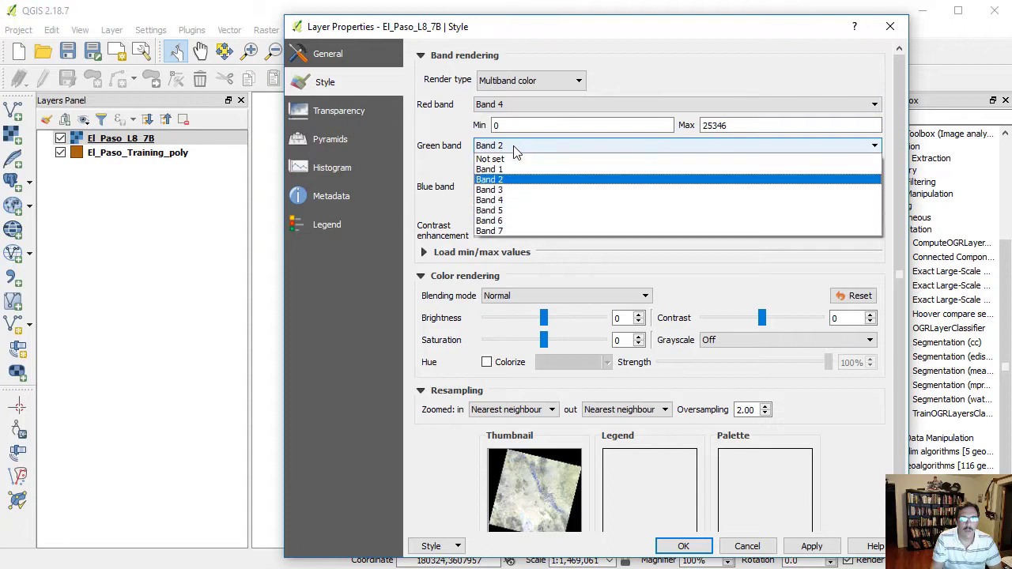
{"action": "left_click", "coordinate": [503, 192]}
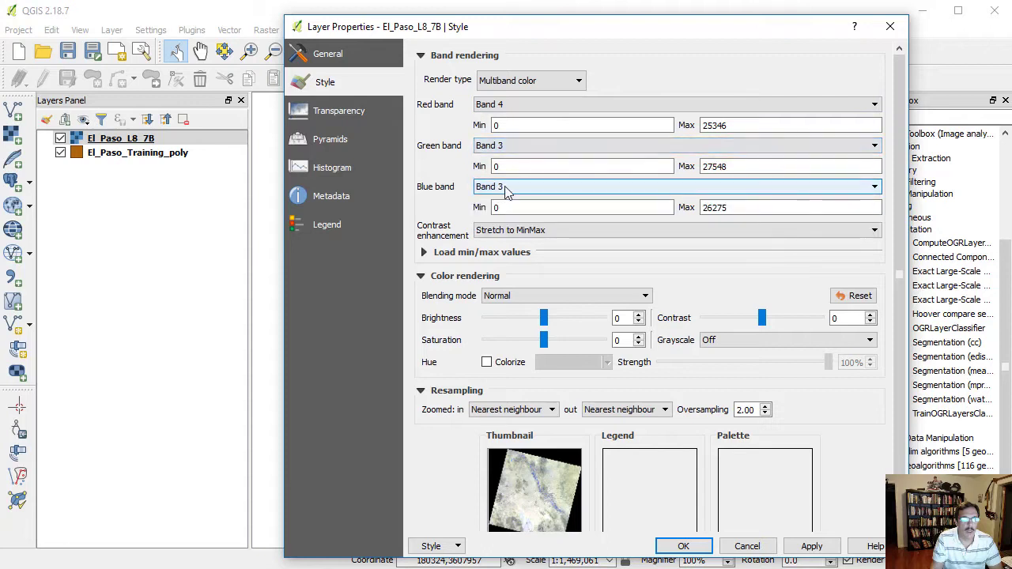
{"action": "left_click", "coordinate": [518, 185]}
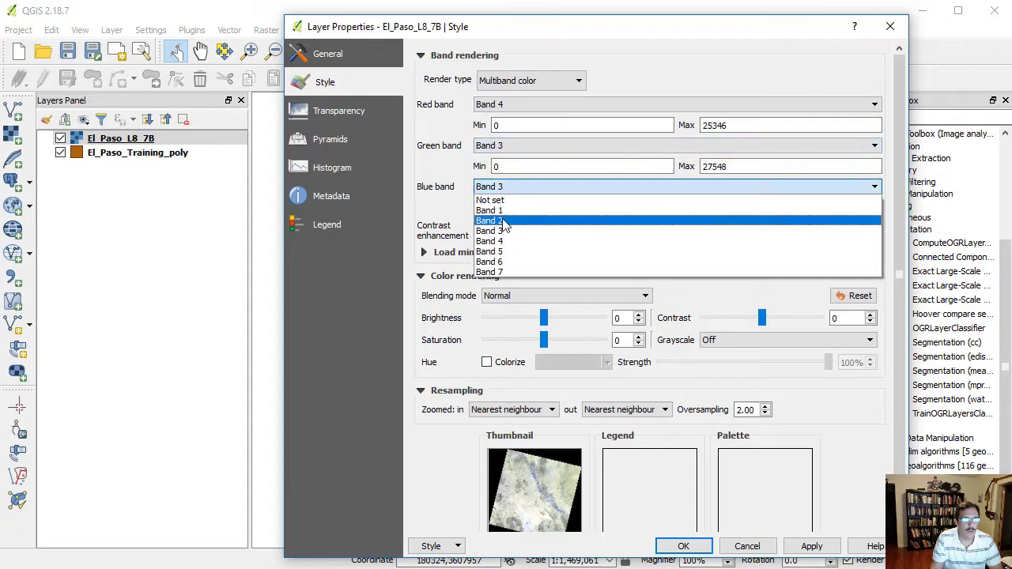
{"action": "left_click", "coordinate": [504, 221]}
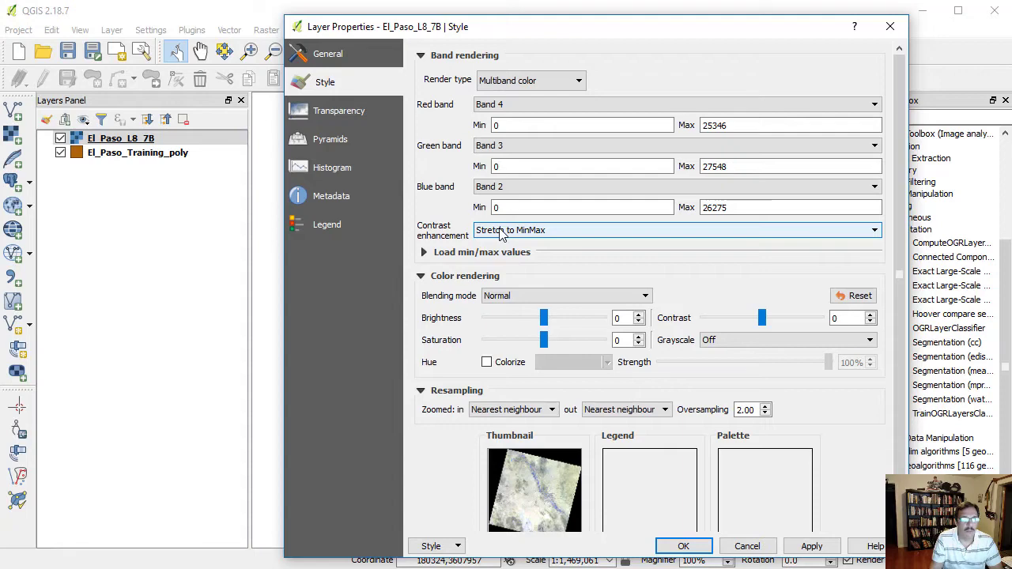
{"action": "left_click", "coordinate": [531, 234]}
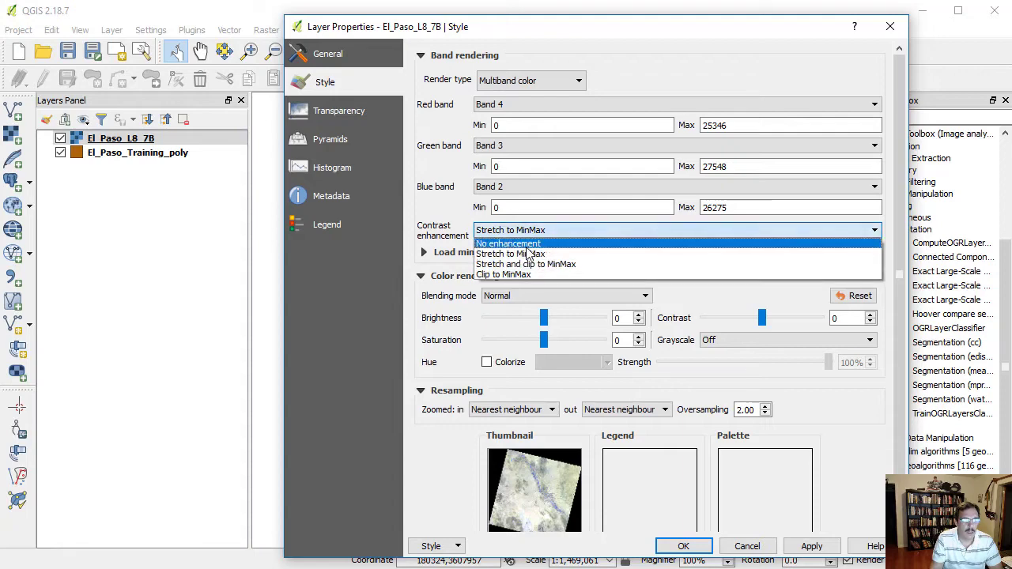
{"action": "left_click", "coordinate": [527, 253]}
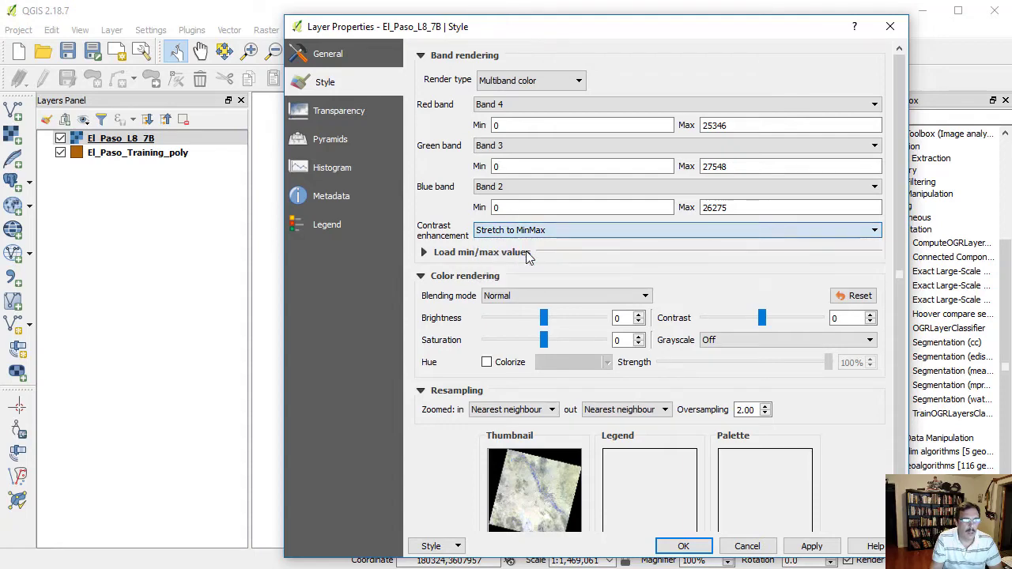
{"action": "left_click", "coordinate": [681, 547]}
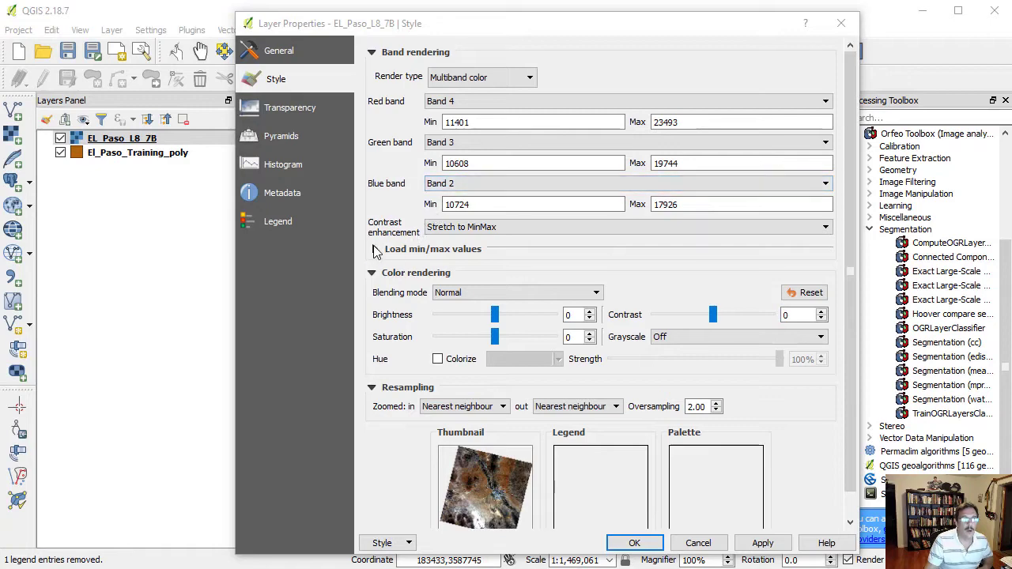
- Load the raster's min/max values using a 2.0 to 98.0 % cumulative count cut and apply the style
{"action": "left_click", "coordinate": [376, 249]}
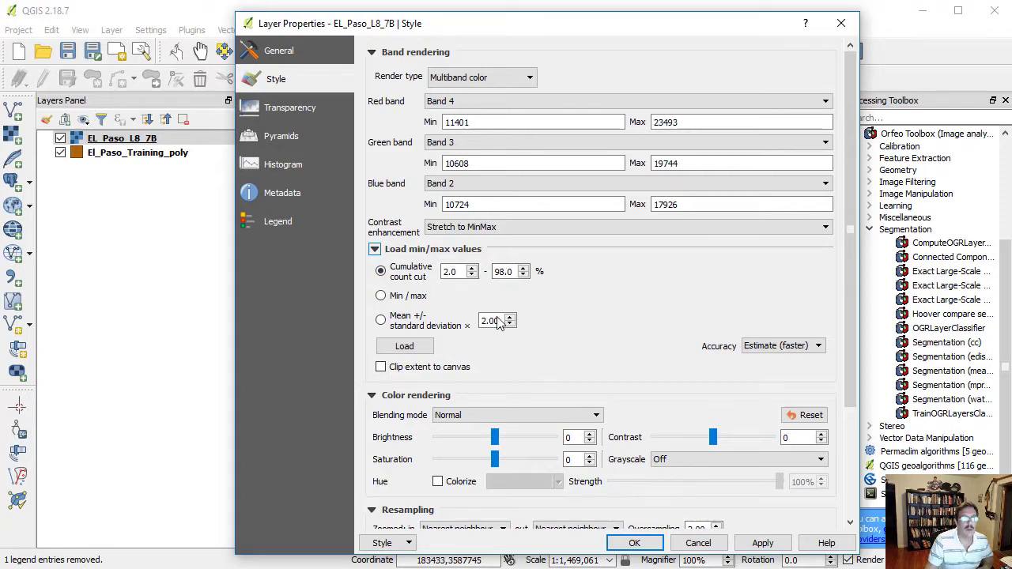
{"action": "left_click", "coordinate": [414, 348]}
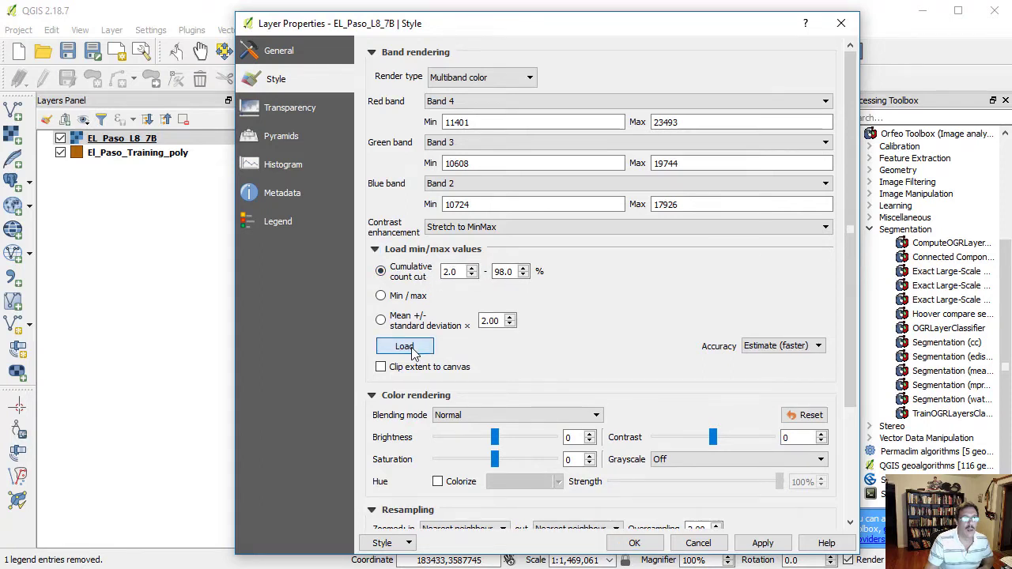
{"action": "left_click", "coordinate": [634, 543]}
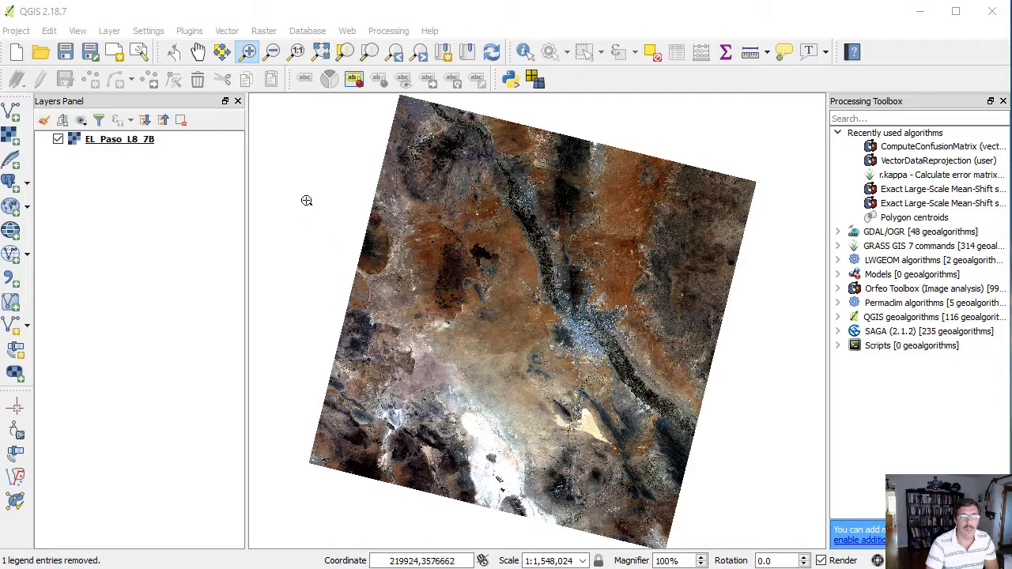
- Add the El_Paso_Training_GPS.shp vector layer from the Output for videos folder
{"action": "left_click", "coordinate": [16, 114]}
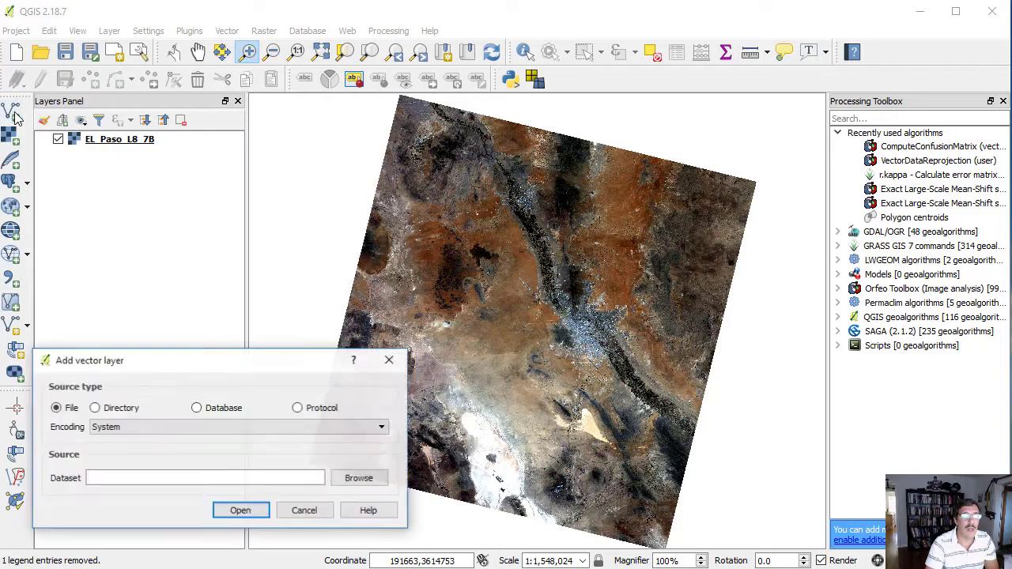
{"action": "left_click", "coordinate": [358, 479]}
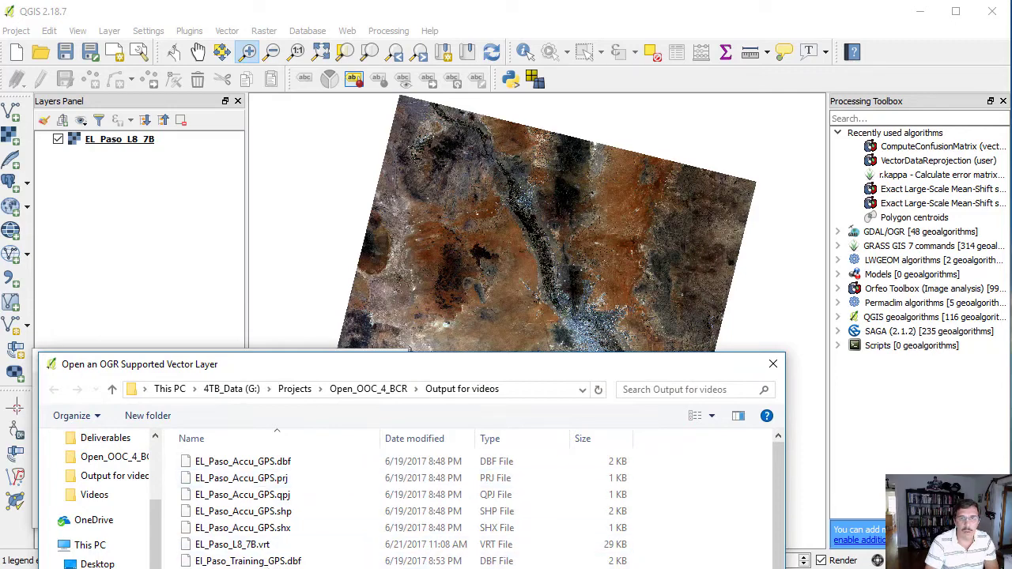
{"action": "key", "text": "Return"}
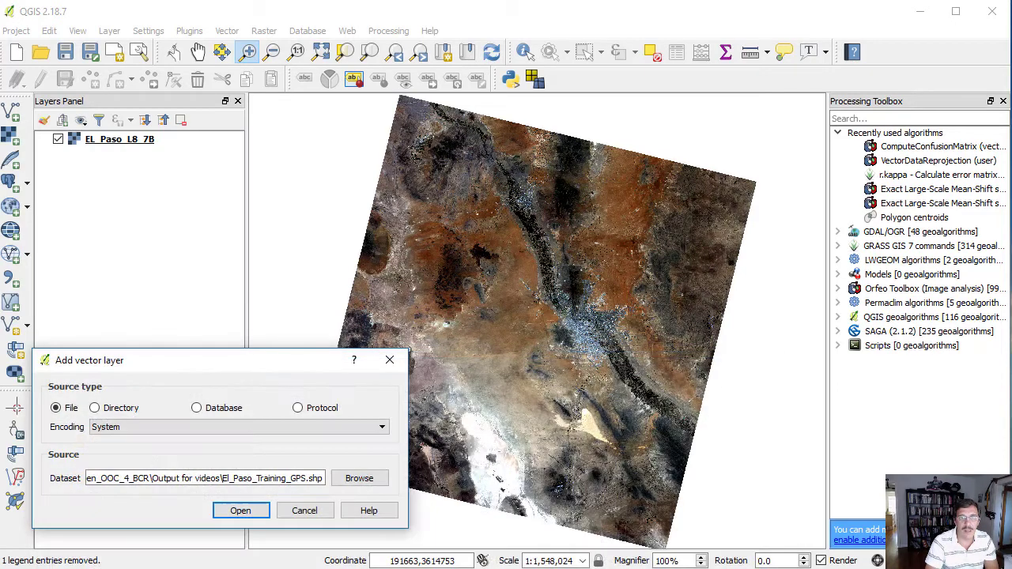
{"action": "left_click", "coordinate": [240, 510]}
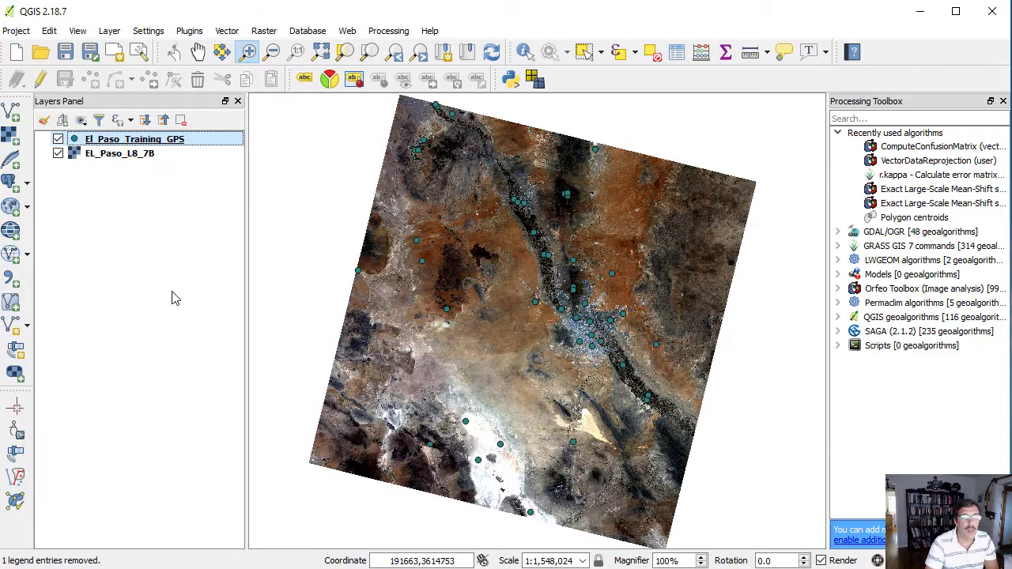
- Open the attribute table of the El_Paso_Training_GPS layer to examine its class records
{"action": "right_click", "coordinate": [111, 139]}
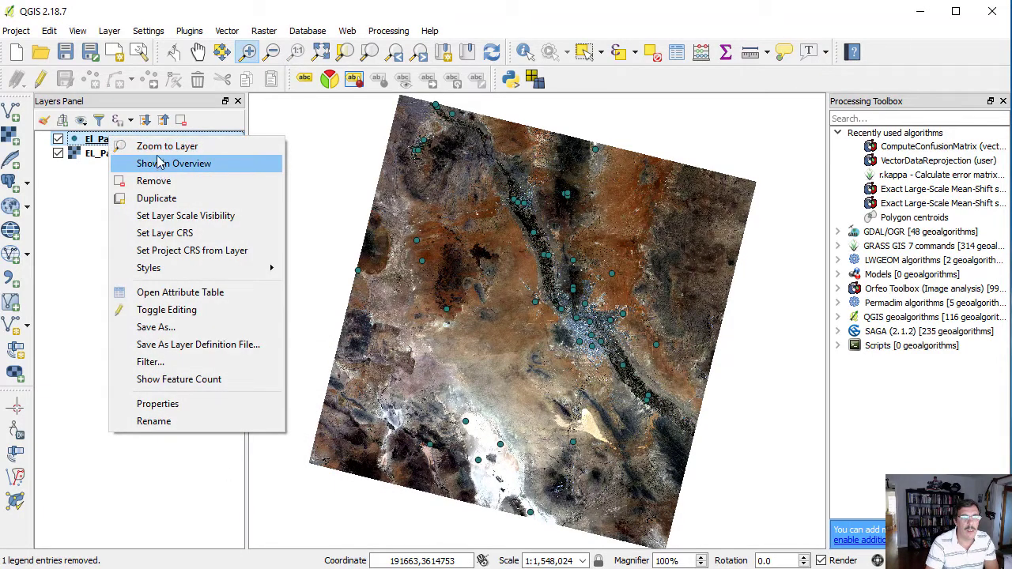
{"action": "left_click", "coordinate": [174, 294]}
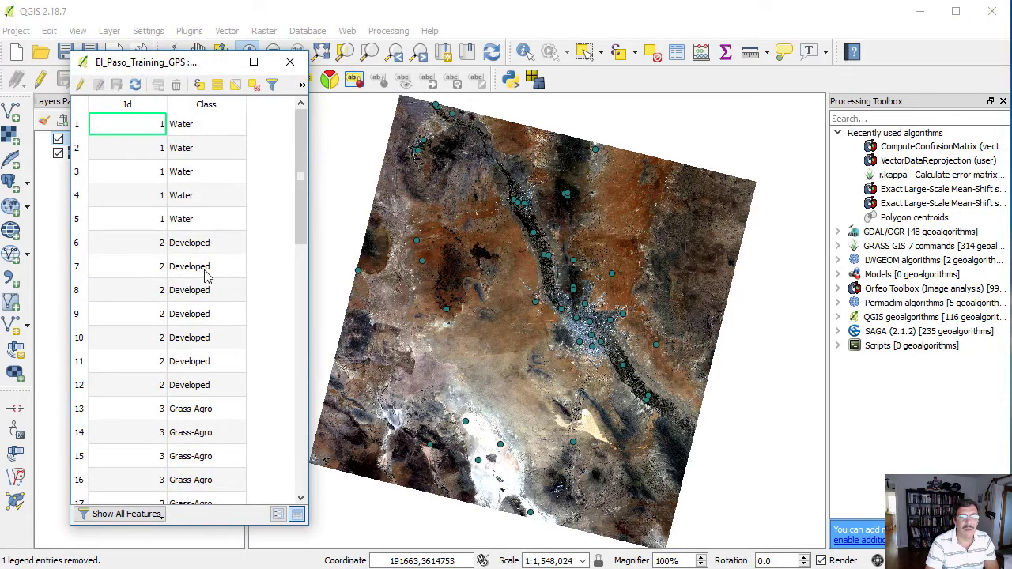
- Select the Developed records and, after them, the Barren Land records (rows 32 to 39) to locate their training points on the map
{"action": "left_click", "coordinate": [83, 248]}
{"action": "left_click", "coordinate": [83, 388], "text": "shift"}
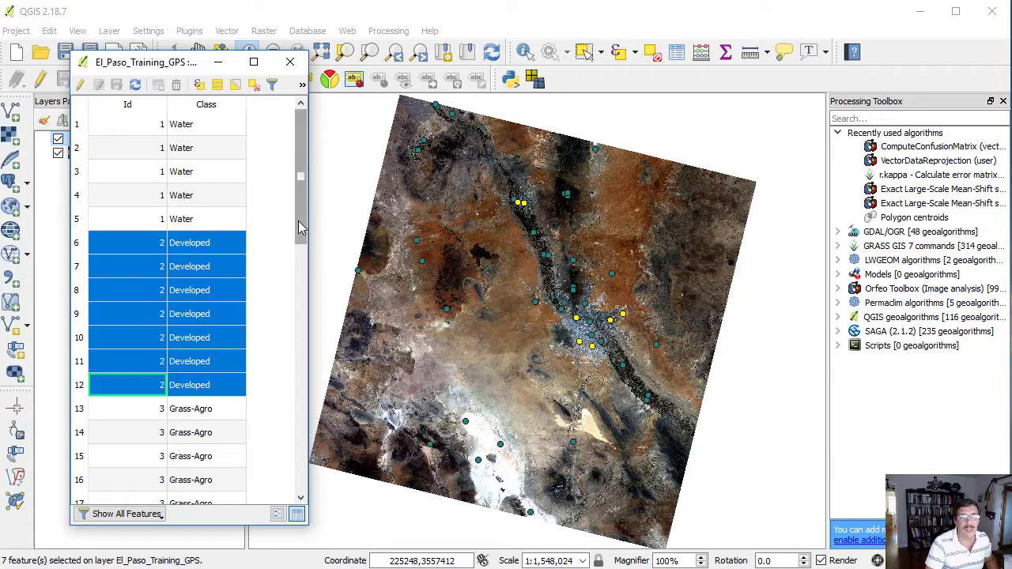
{"action": "left_click_drag", "start_coordinate": [300, 228], "coordinate": [303, 431]}
{"action": "left_click", "coordinate": [79, 314]}
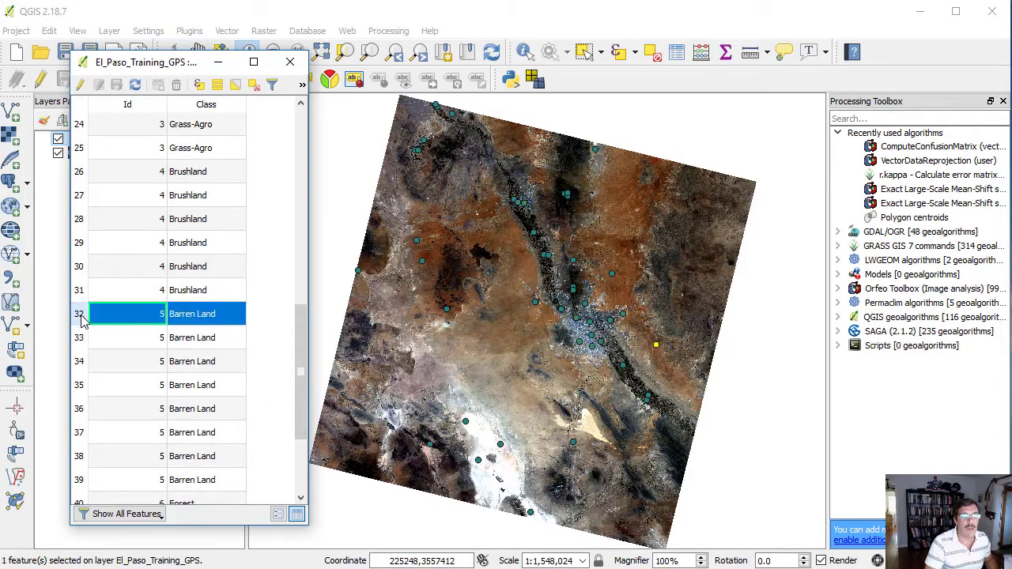
{"action": "left_click", "coordinate": [79, 480], "text": "shift"}
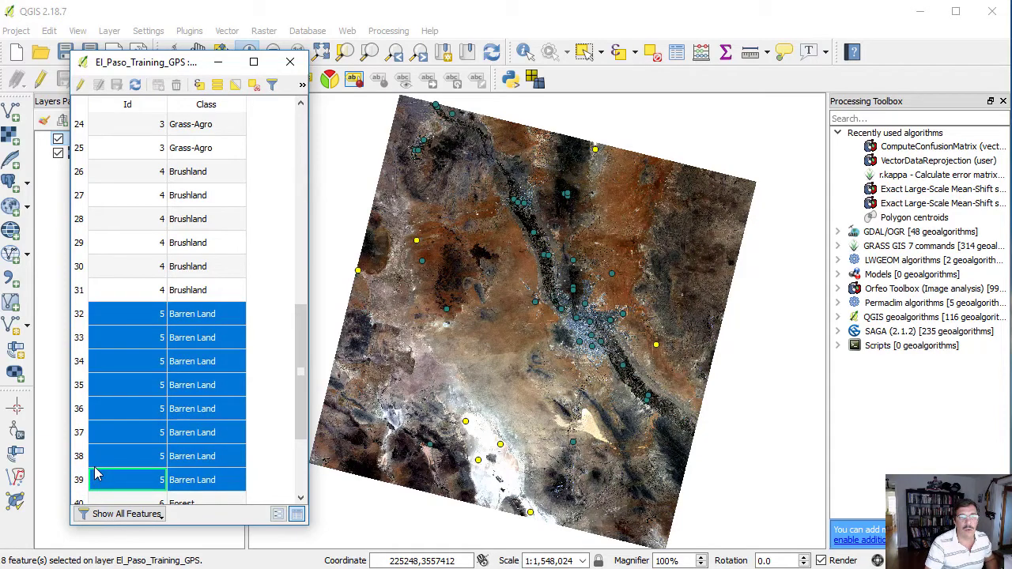
{"action": "left_click", "coordinate": [290, 61]}
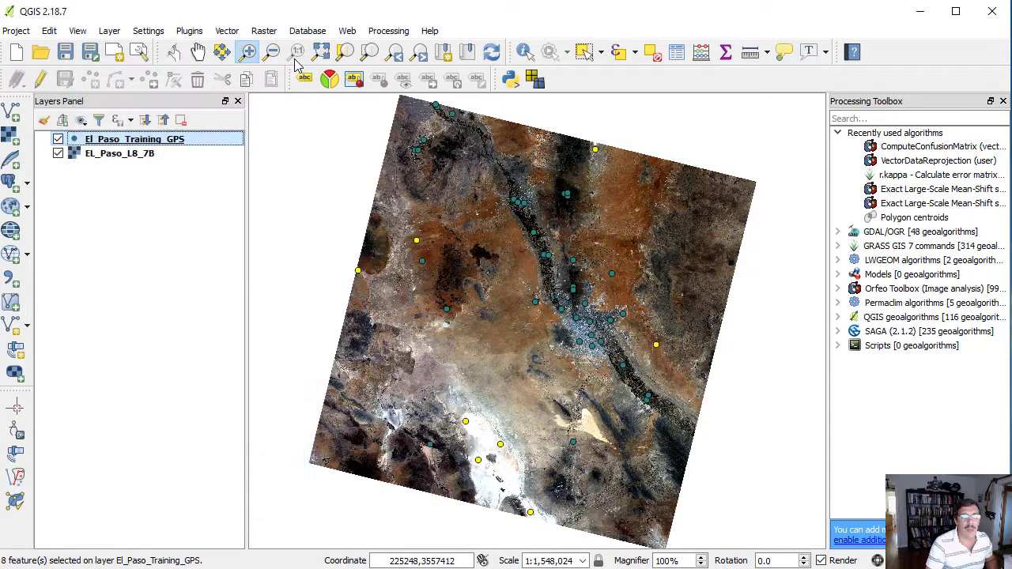
- Start a new shapefile layer of type Polygon
{"action": "left_click_drag", "start_coordinate": [407, 231], "coordinate": [423, 250]}
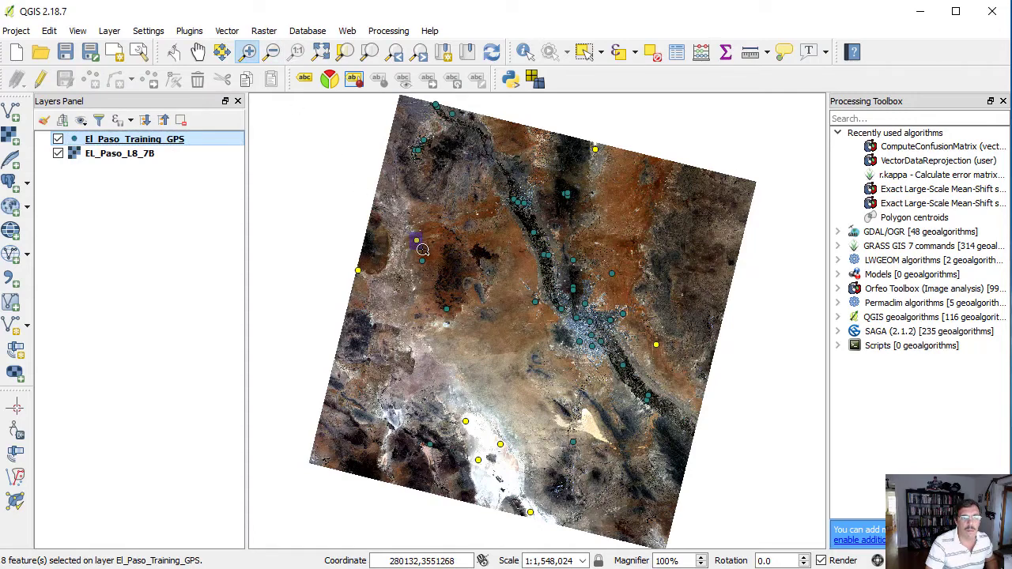
{"action": "left_click_drag", "start_coordinate": [512, 289], "coordinate": [608, 364]}
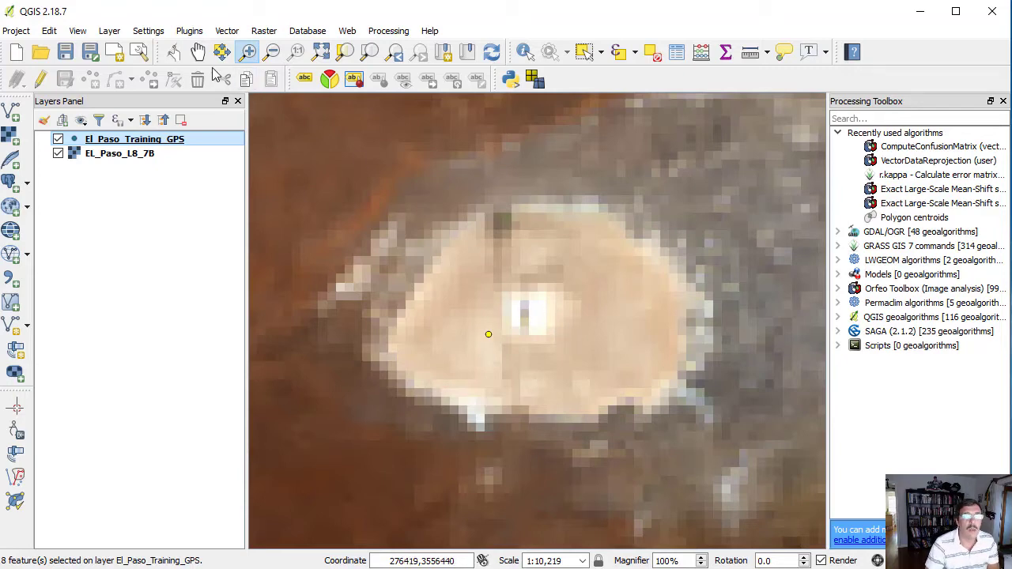
{"action": "left_click", "coordinate": [110, 37]}
{"action": "mouse_move", "coordinate": [178, 50]}
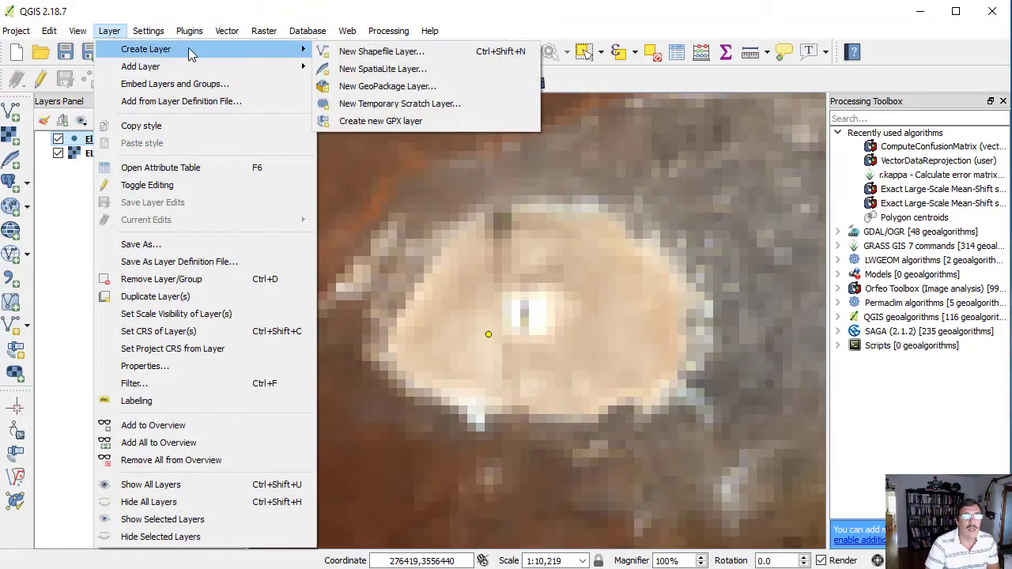
{"action": "left_click", "coordinate": [350, 53]}
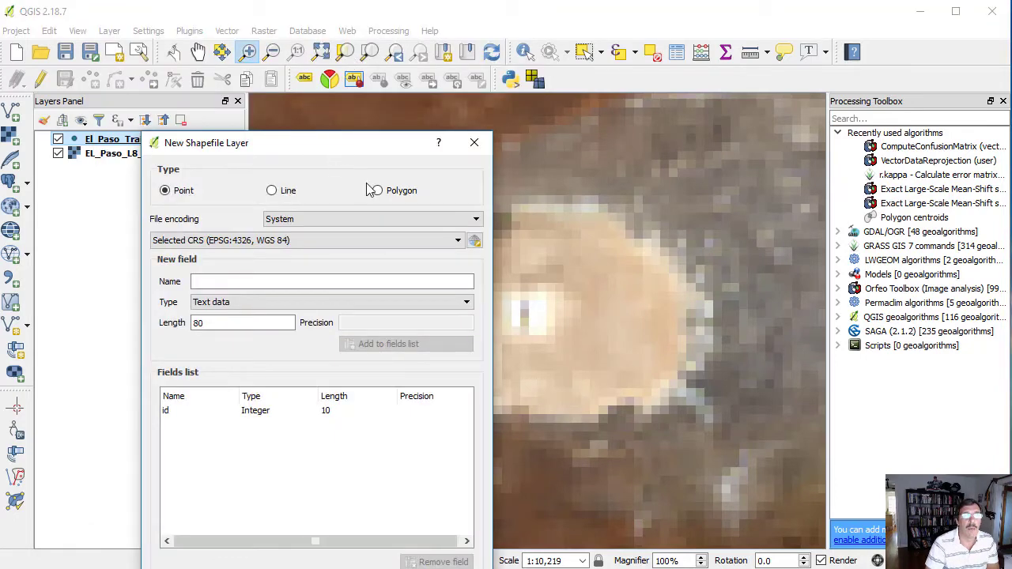
{"action": "left_click_drag", "start_coordinate": [377, 148], "coordinate": [387, 90]}
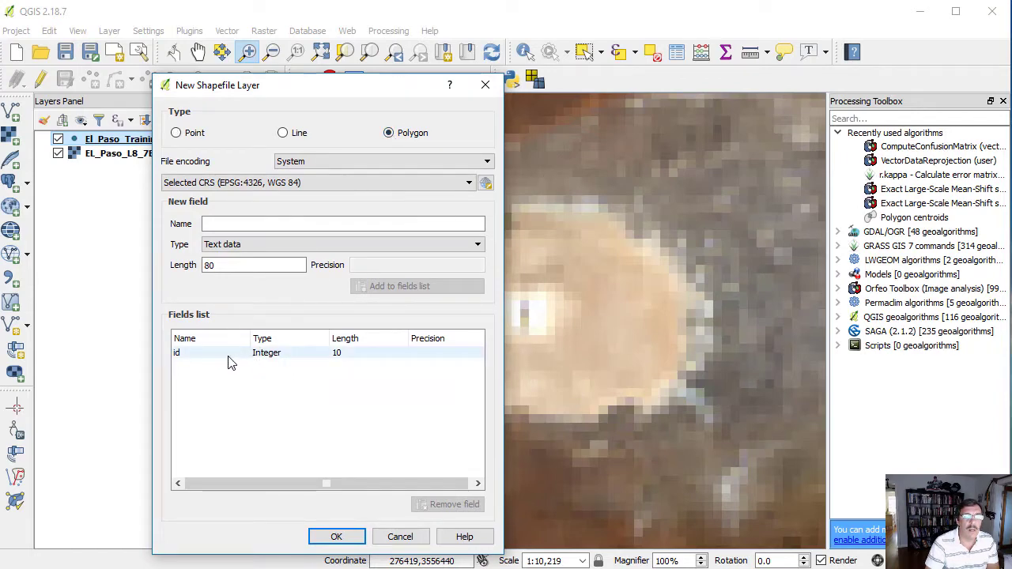
- Add a whole number field named Class_ID with length 10 to the new layer's fields list
{"action": "left_click", "coordinate": [280, 224]}
{"action": "type", "text": "Class_ID"}
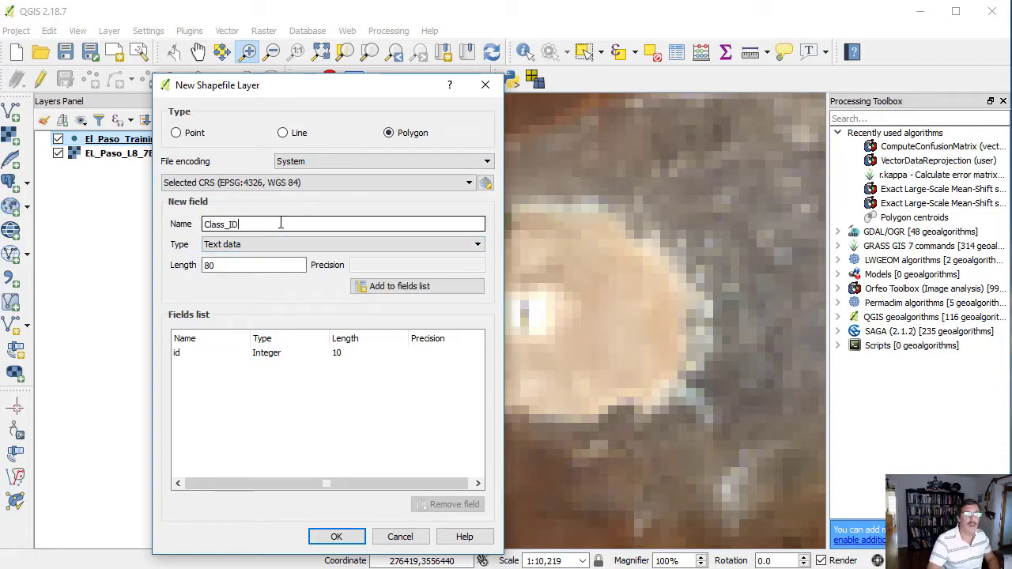
{"action": "left_click", "coordinate": [278, 245]}
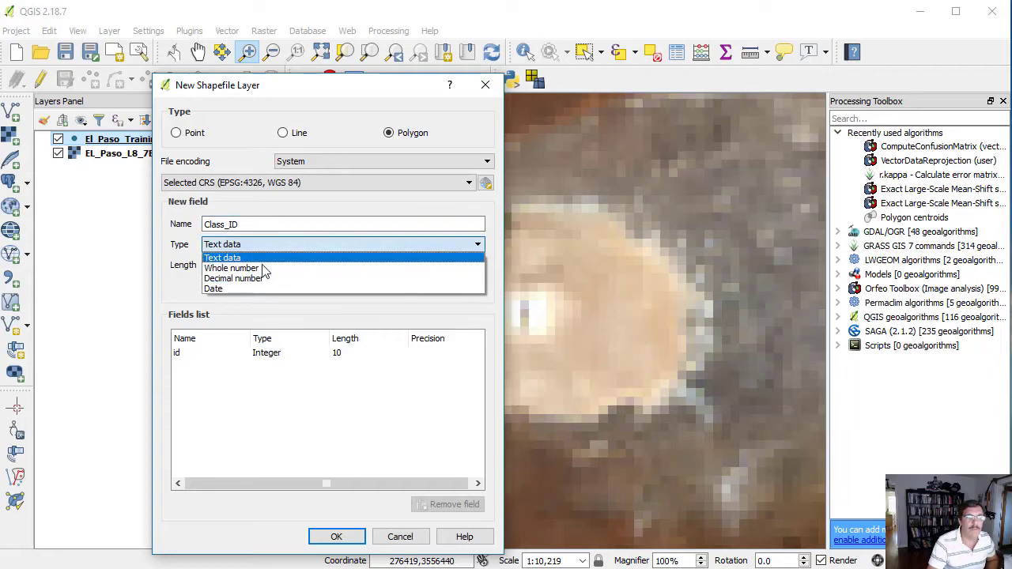
{"action": "left_click", "coordinate": [260, 271]}
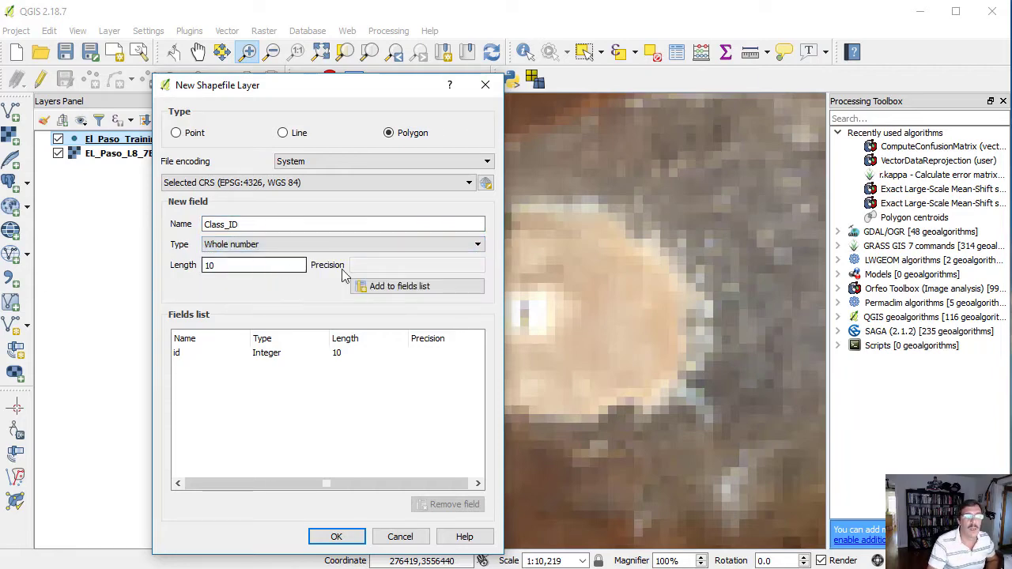
{"action": "left_click", "coordinate": [379, 287]}
- Add a text data field named Class with length 20 to the new layer's fields list
{"action": "left_click", "coordinate": [257, 225]}
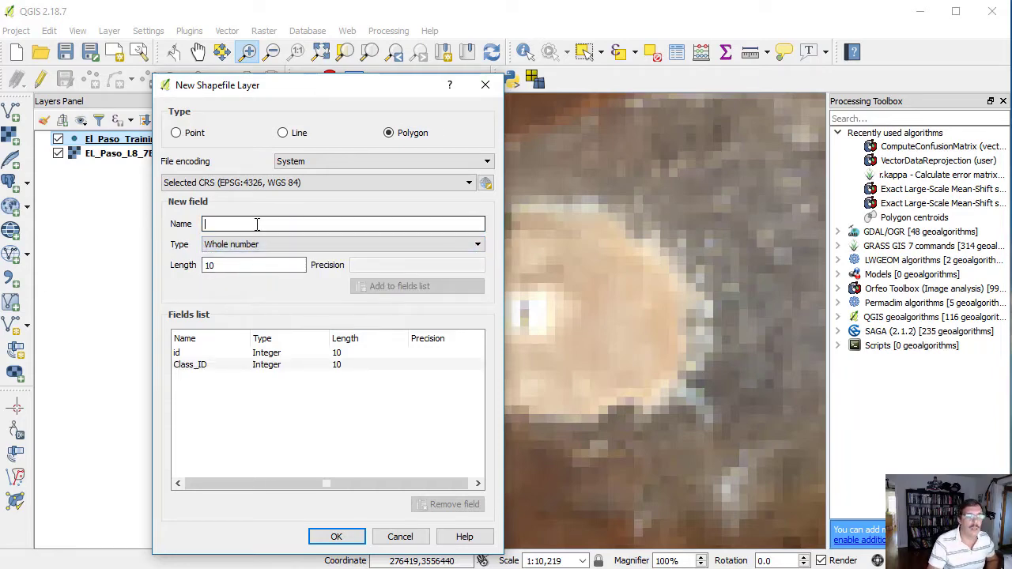
{"action": "type", "text": "Class"}
{"action": "left_click", "coordinate": [260, 247]}
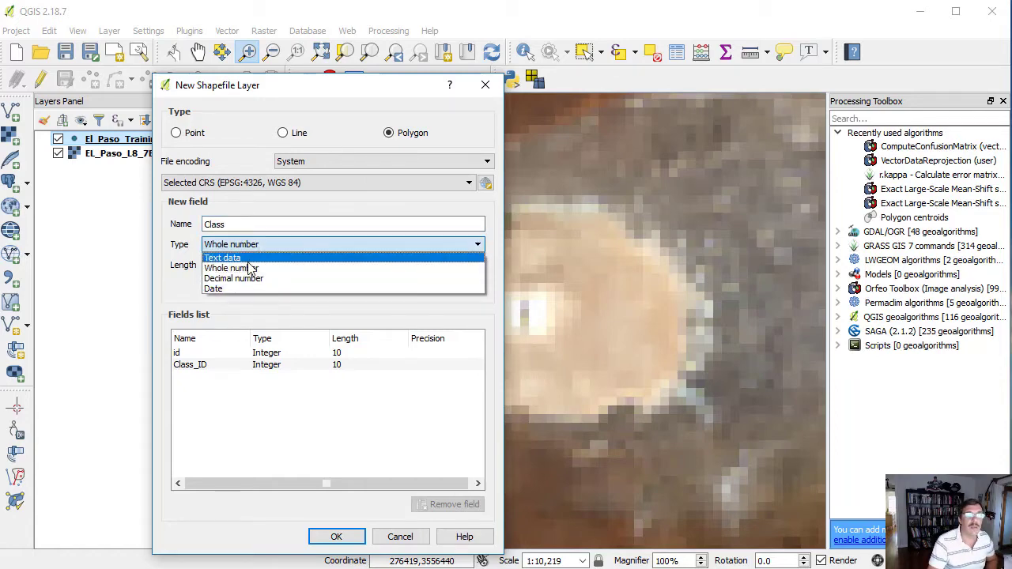
{"action": "left_click", "coordinate": [237, 257]}
{"action": "left_click_drag", "start_coordinate": [253, 265], "coordinate": [202, 266]}
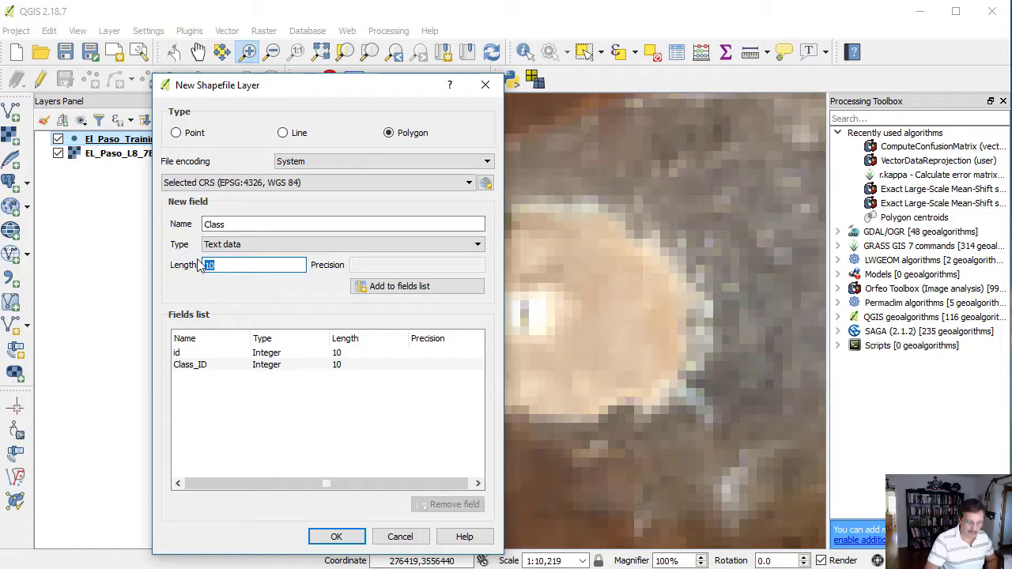
{"action": "type", "text": "20"}
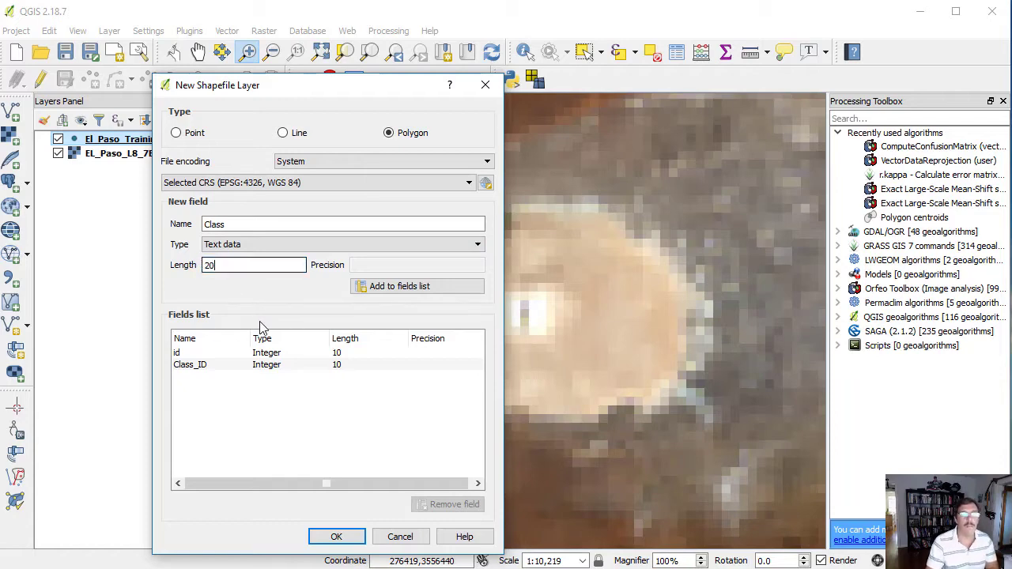
{"action": "left_click", "coordinate": [384, 286]}
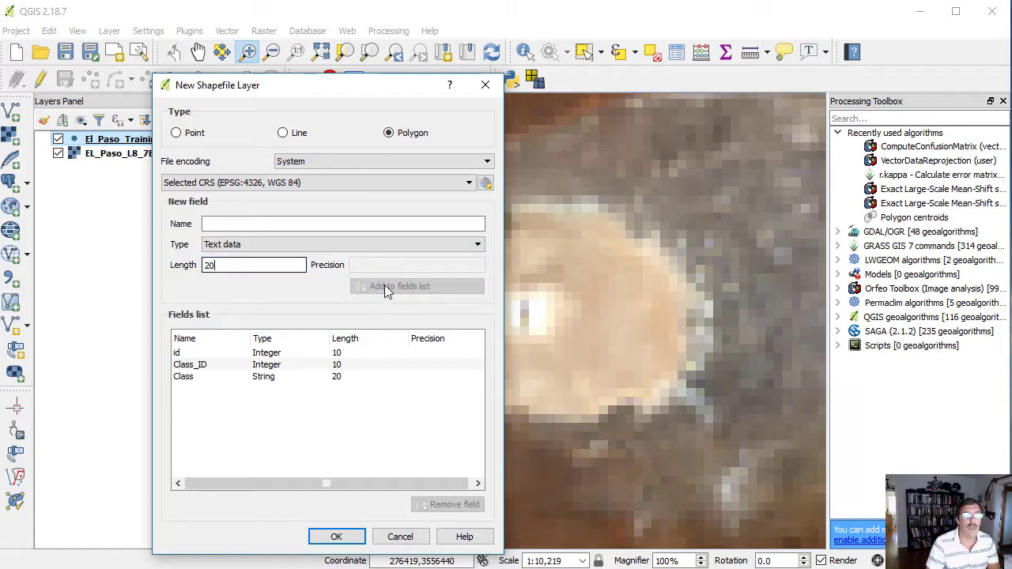
- Create the layer and save it as El_Paso_Training_Poly.shp in the Output for videos folder
{"action": "left_click", "coordinate": [340, 538]}
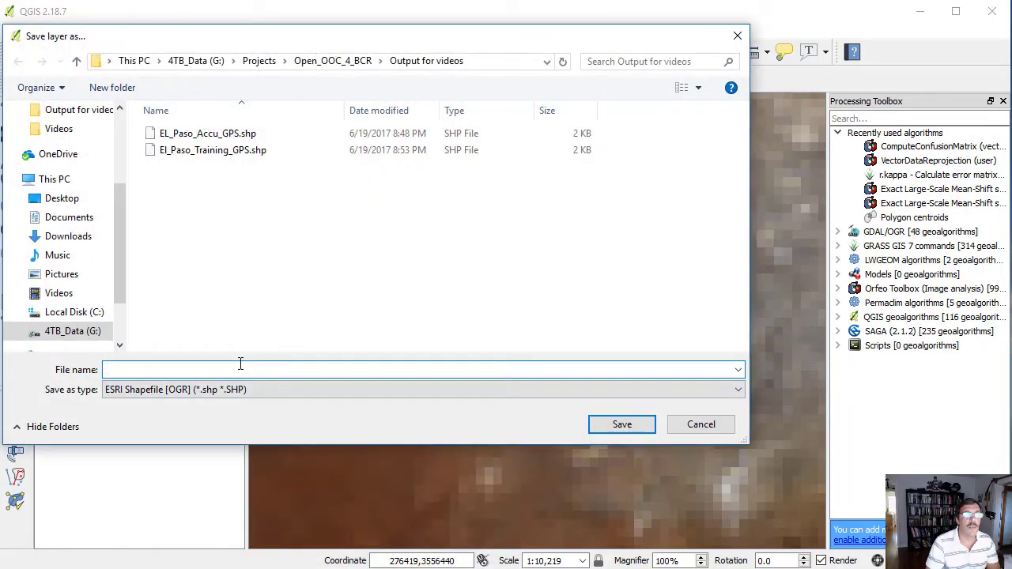
{"action": "left_click", "coordinate": [212, 157]}
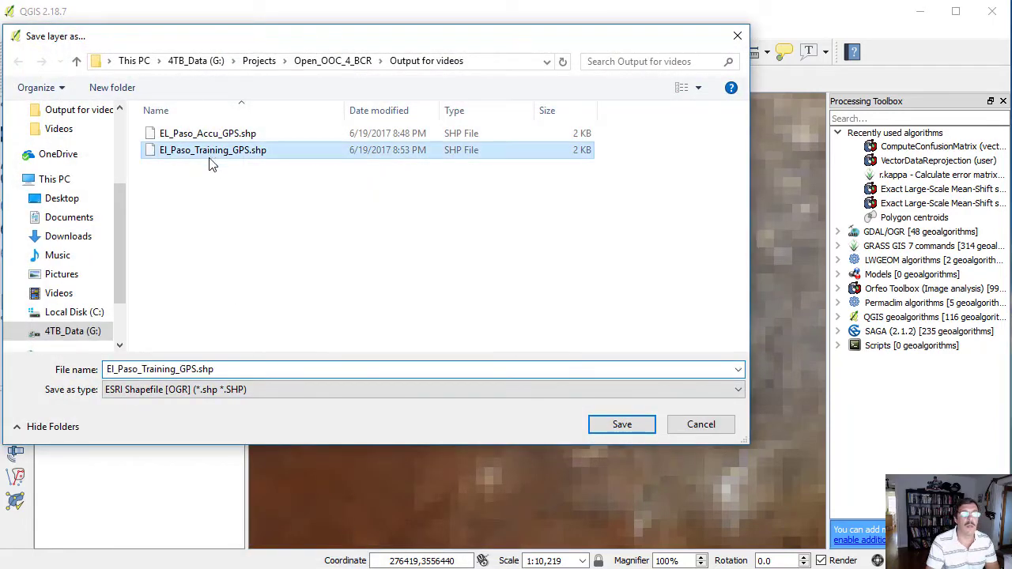
{"action": "left_click", "coordinate": [183, 369]}
{"action": "left_click_drag", "start_coordinate": [179, 369], "coordinate": [197, 372]}
{"action": "type", "text": "Poly"}
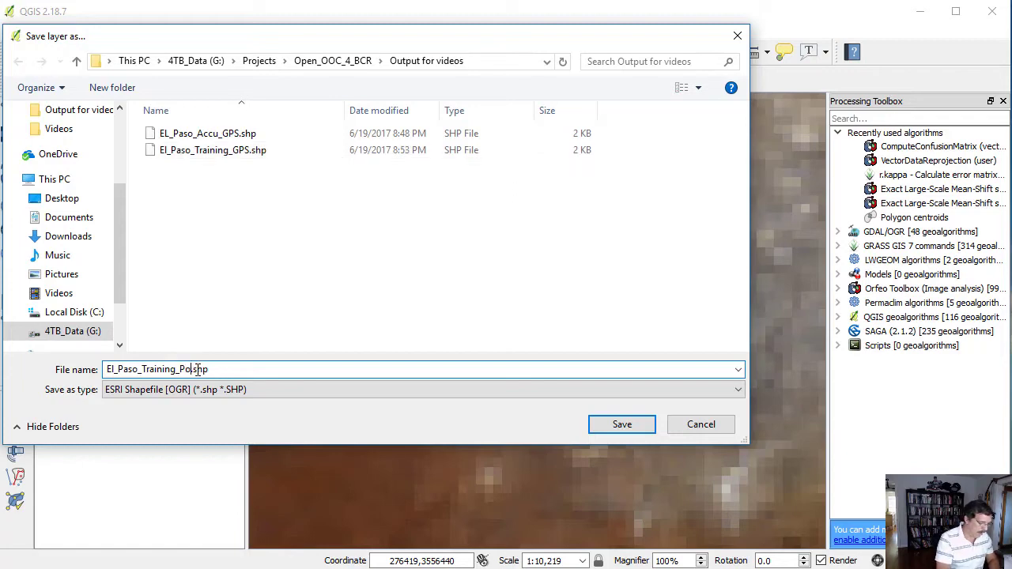
{"action": "left_click", "coordinate": [621, 425]}
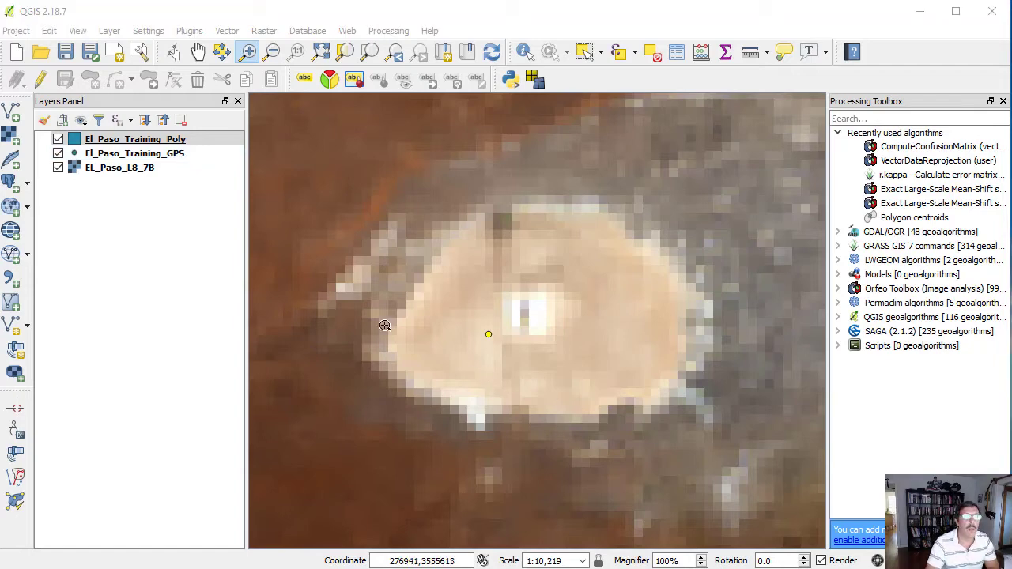
- Enable editing on El_Paso_Training_Poly and digitize a polygon over the light patch around the selected Barren Land point, notching out the dark strip above its centre
{"action": "left_click", "coordinate": [42, 80]}
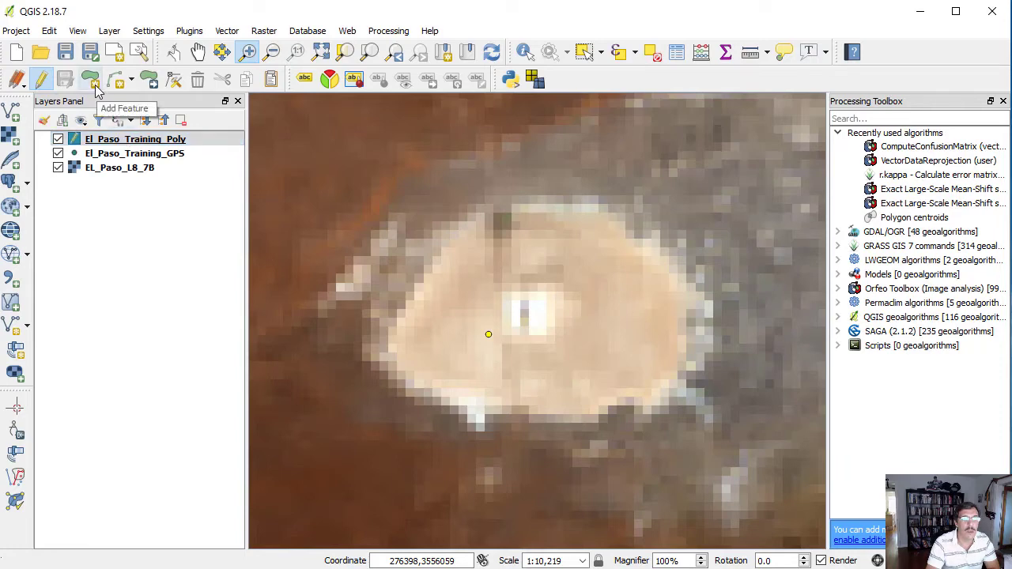
{"action": "left_click", "coordinate": [94, 84]}
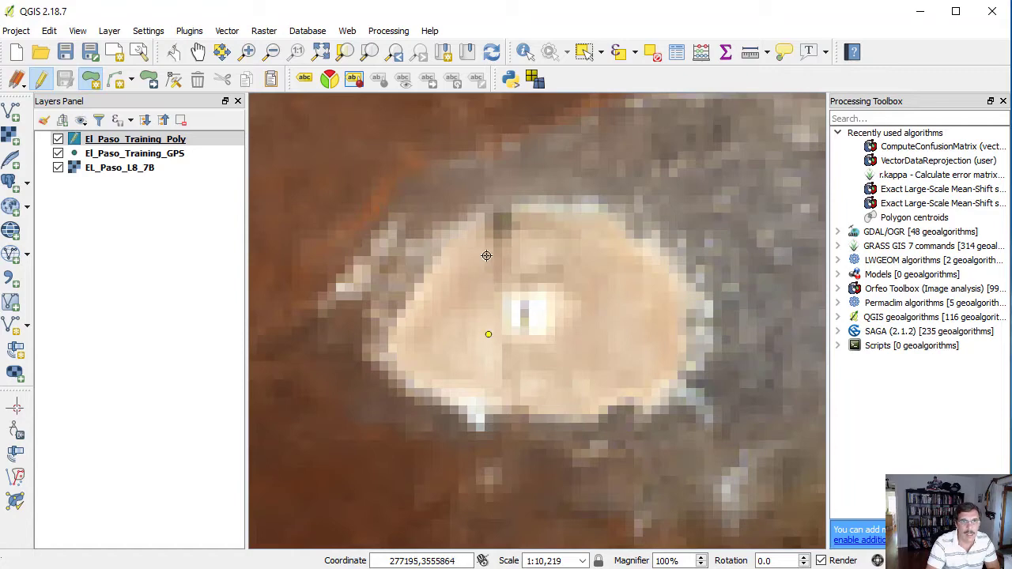
{"action": "left_click", "coordinate": [478, 237]}
{"action": "left_click", "coordinate": [420, 303]}
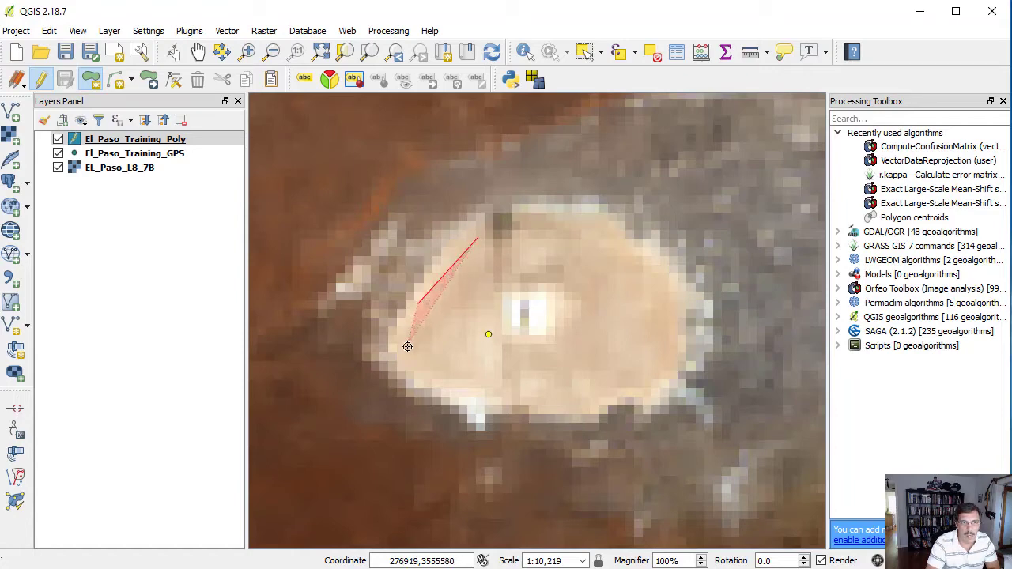
{"action": "left_click", "coordinate": [407, 347]}
{"action": "left_click", "coordinate": [475, 403]}
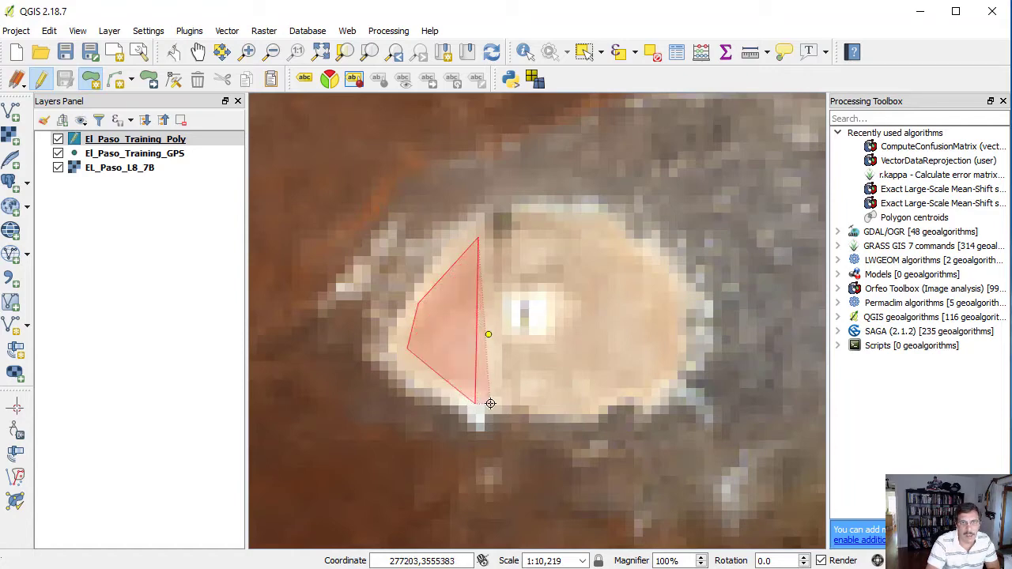
{"action": "left_click", "coordinate": [493, 402]}
{"action": "left_click", "coordinate": [589, 407]}
{"action": "left_click", "coordinate": [627, 398]}
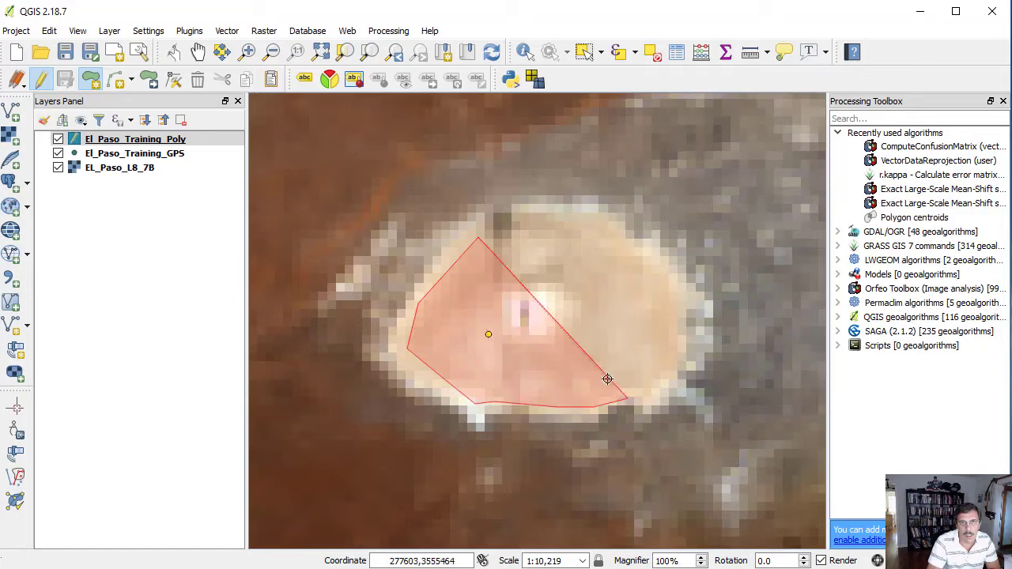
{"action": "left_click", "coordinate": [669, 355]}
{"action": "left_click", "coordinate": [669, 294]}
{"action": "left_click", "coordinate": [629, 254]}
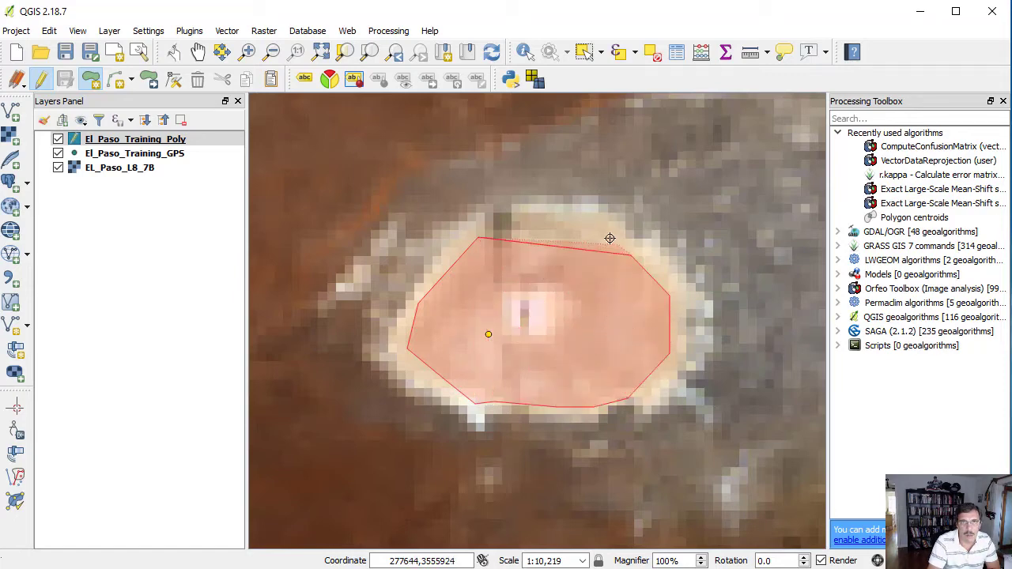
{"action": "left_click", "coordinate": [535, 218]}
{"action": "left_click", "coordinate": [527, 245]}
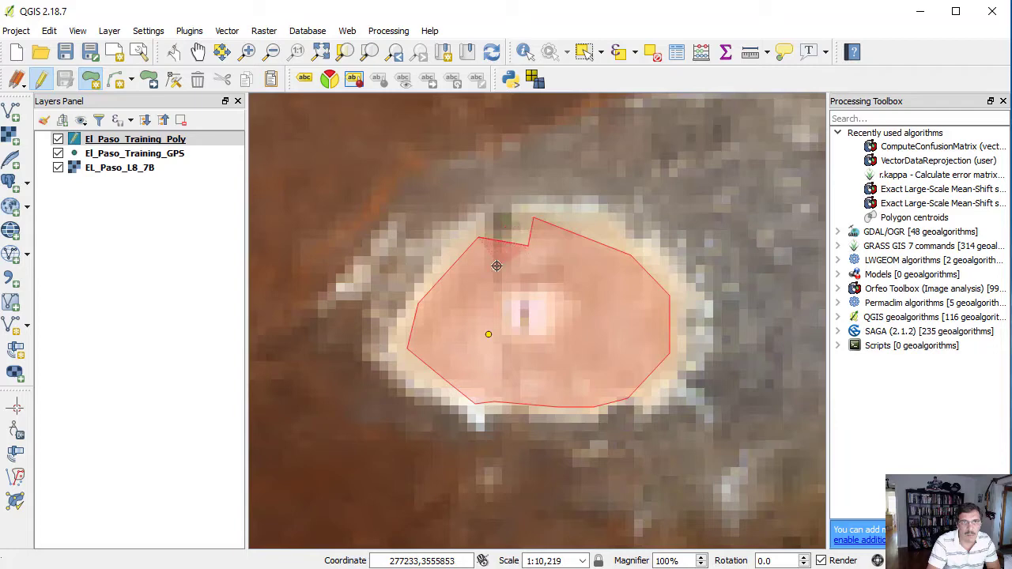
{"action": "left_click", "coordinate": [565, 263]}
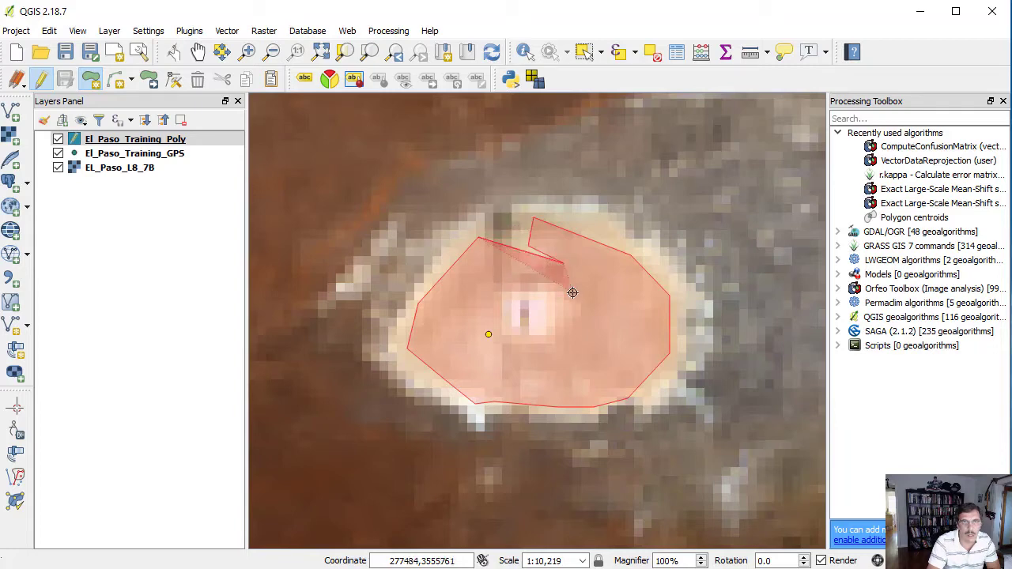
{"action": "left_click", "coordinate": [569, 291]}
{"action": "left_click", "coordinate": [496, 293]}
{"action": "right_click", "coordinate": [496, 293]}
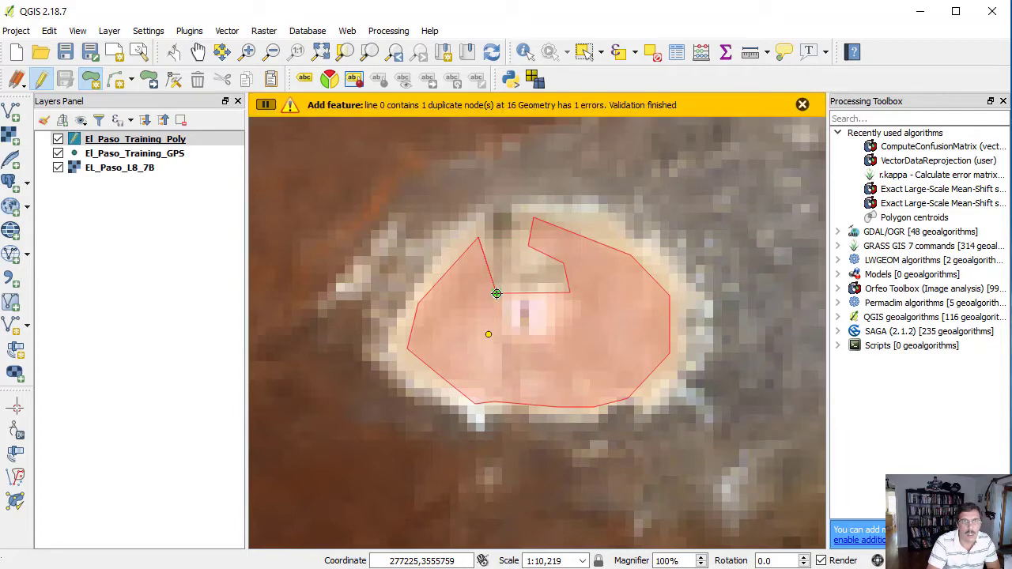
{"action": "mouse_move", "coordinate": [498, 293]}
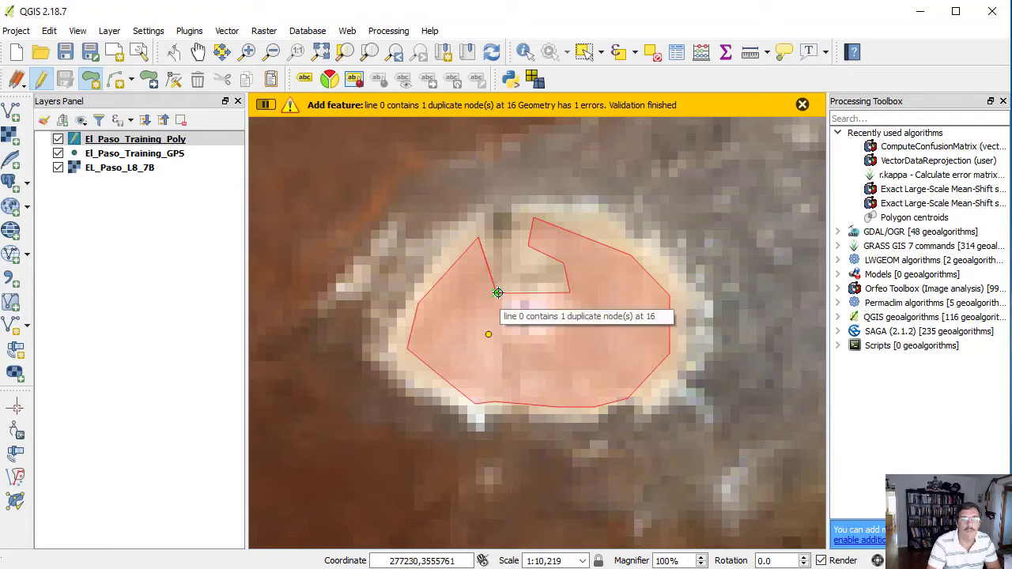
{"action": "left_click", "coordinate": [496, 293]}
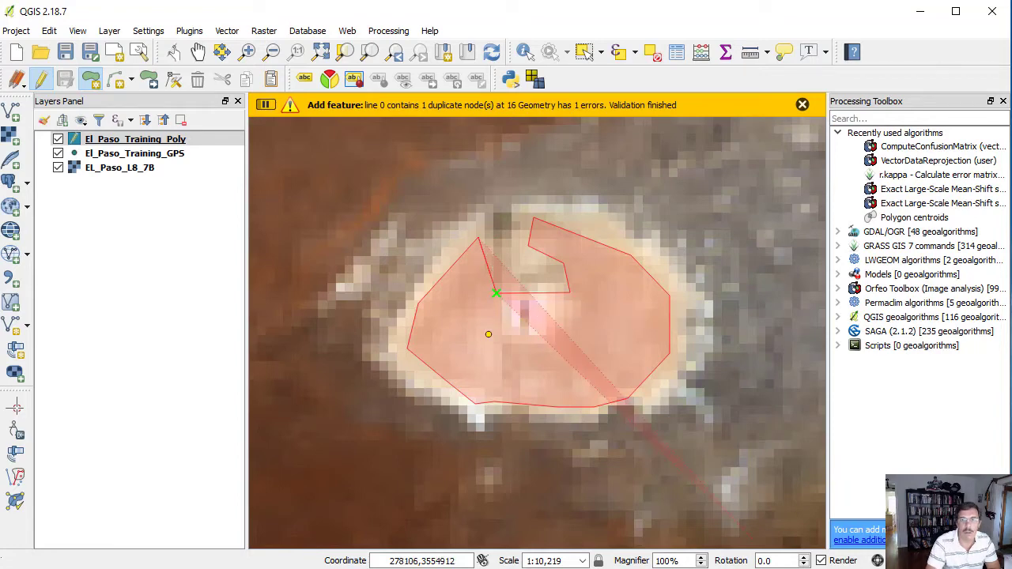
{"action": "right_click", "coordinate": [791, 538]}
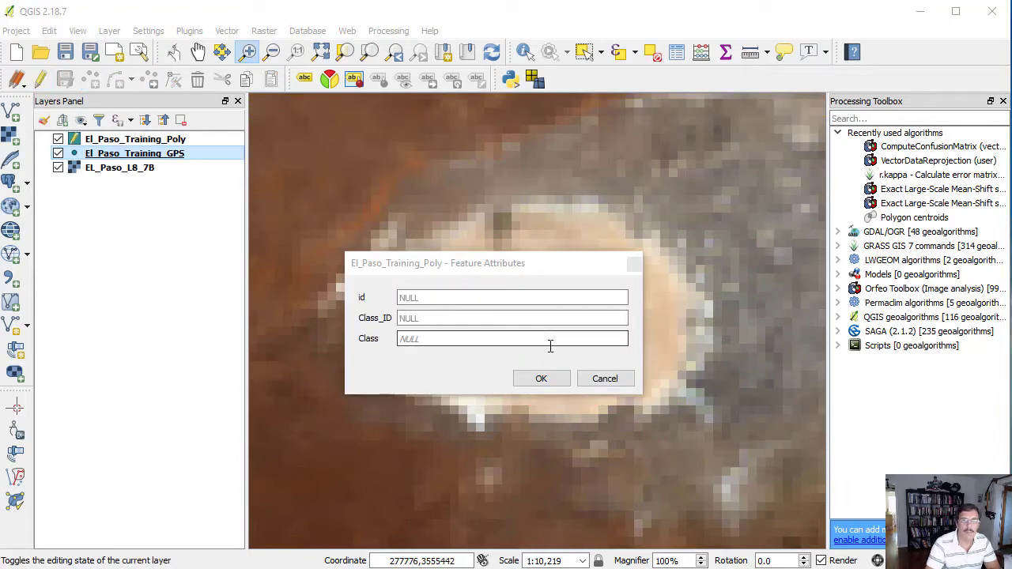
- Give the new polygon id 1, Class_ID 5 and Class Barren Land, and accept the attributes
{"action": "left_click", "coordinate": [448, 296]}
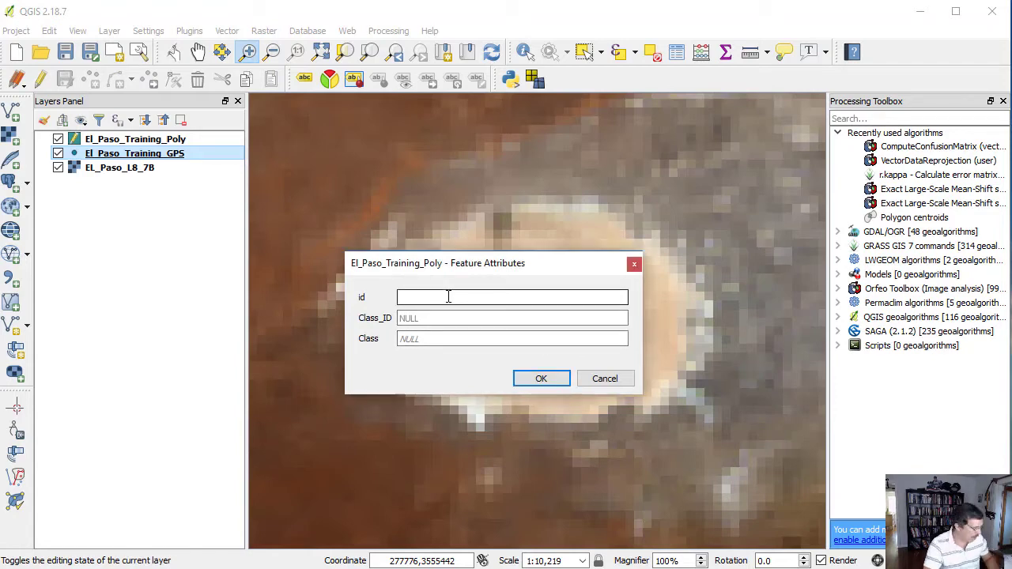
{"action": "type", "text": "1"}
{"action": "left_click", "coordinate": [439, 318]}
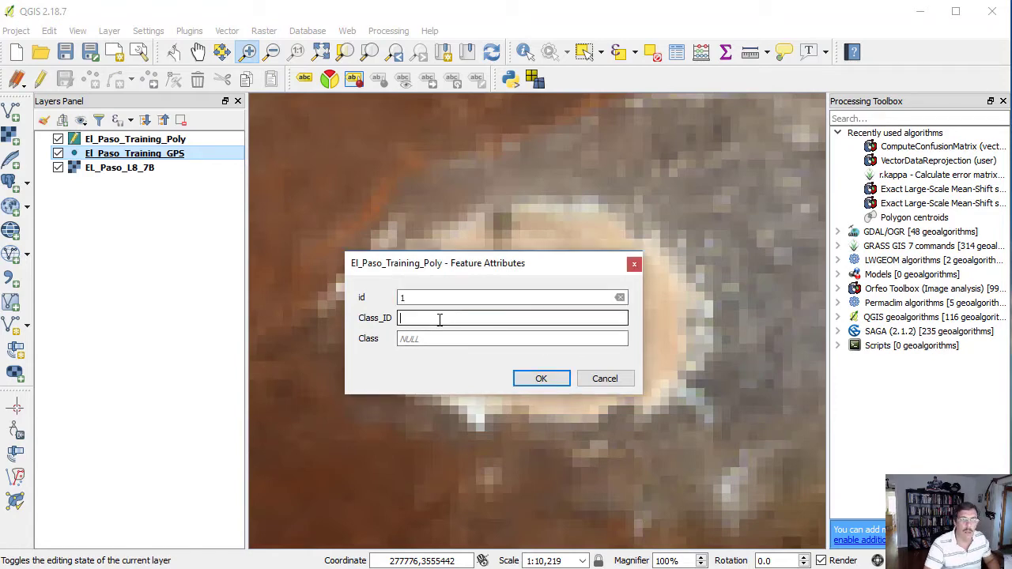
{"action": "type", "text": "5"}
{"action": "left_click", "coordinate": [433, 339]}
{"action": "type", "text": "Barren Land"}
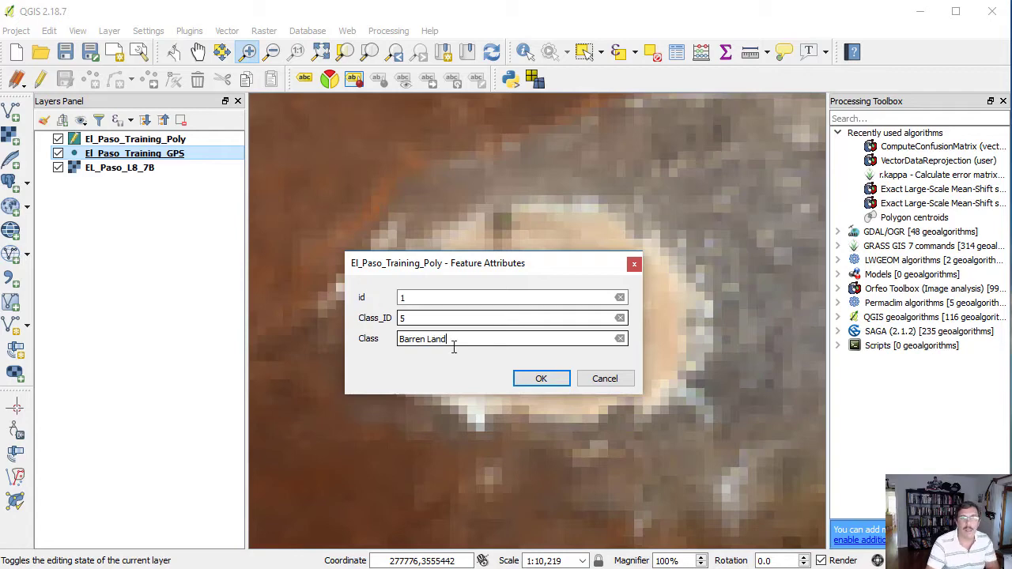
{"action": "left_click", "coordinate": [541, 378]}
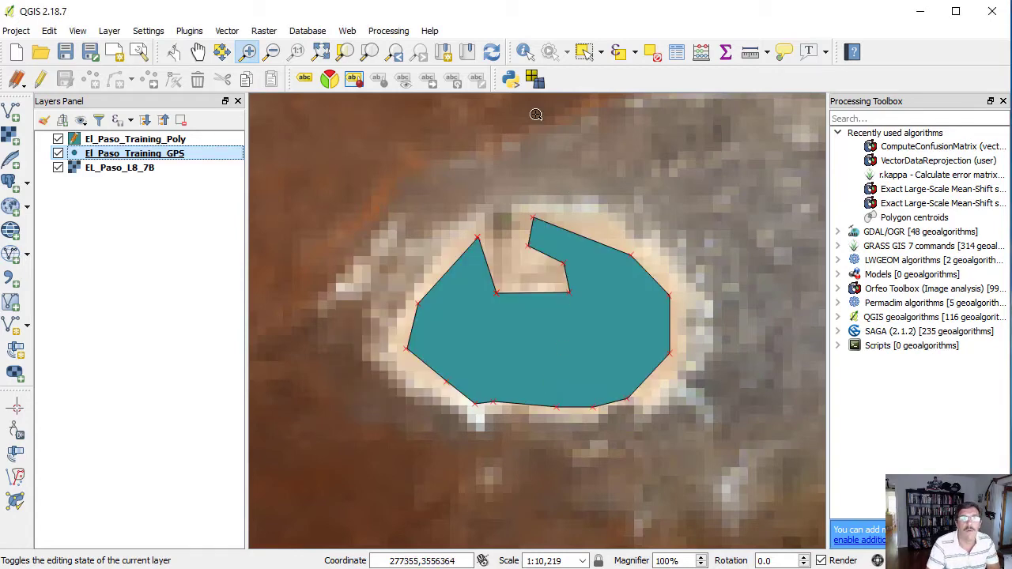
- Digitize an eight-sided El_Paso_Training_Poly polygon around the northernmost selected Barren Land point in the large white area in the south of the image
{"action": "left_click", "coordinate": [397, 55]}
{"action": "left_click", "coordinate": [397, 57]}
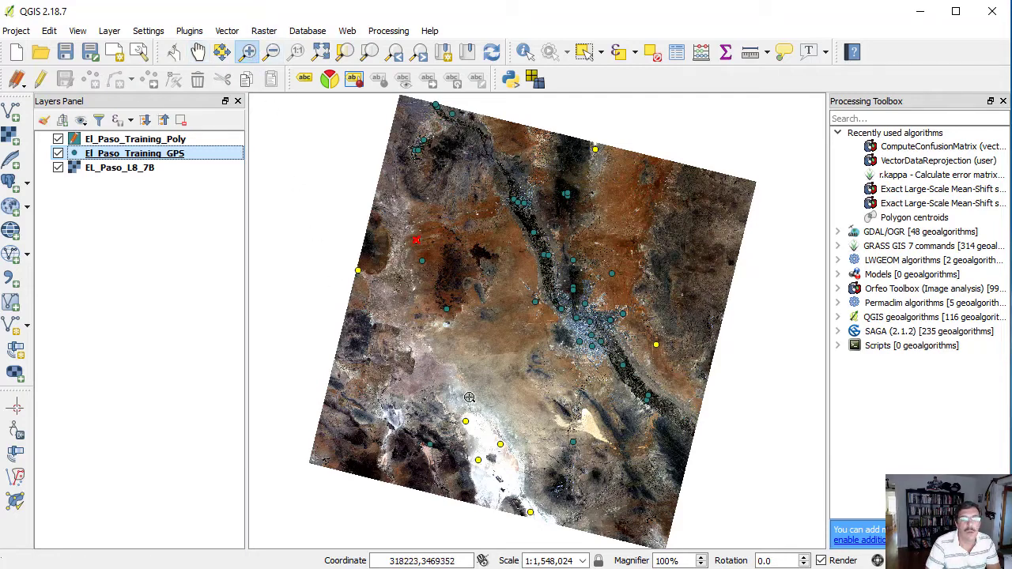
{"action": "left_click_drag", "start_coordinate": [456, 410], "coordinate": [483, 444]}
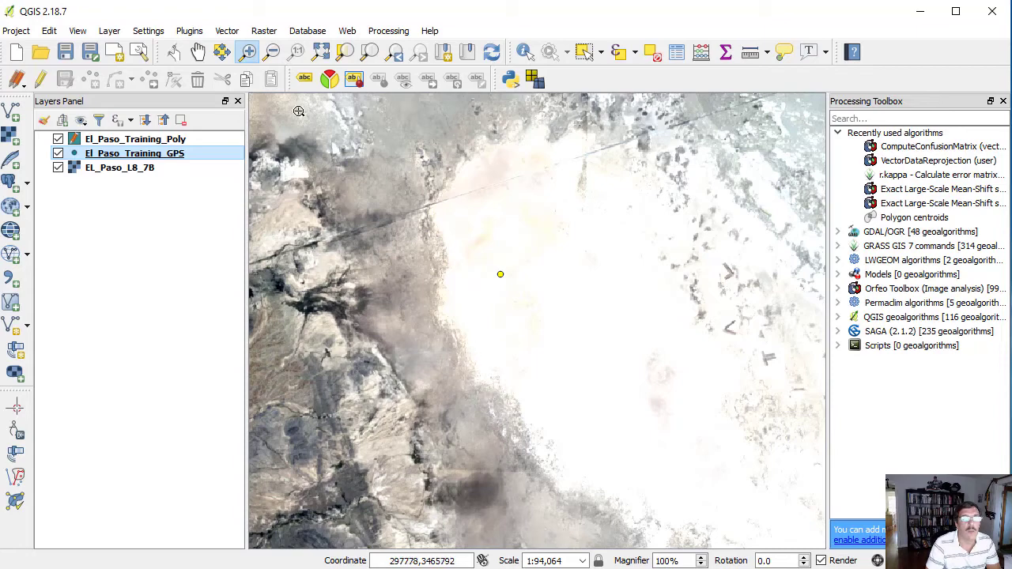
{"action": "left_click", "coordinate": [106, 140]}
{"action": "left_click", "coordinate": [91, 80]}
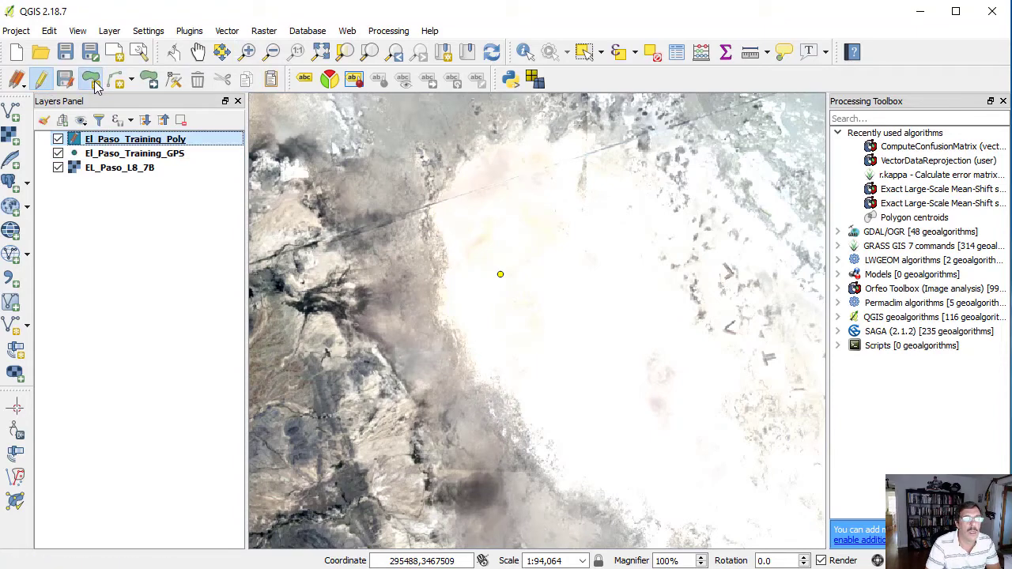
{"action": "left_click", "coordinate": [512, 209]}
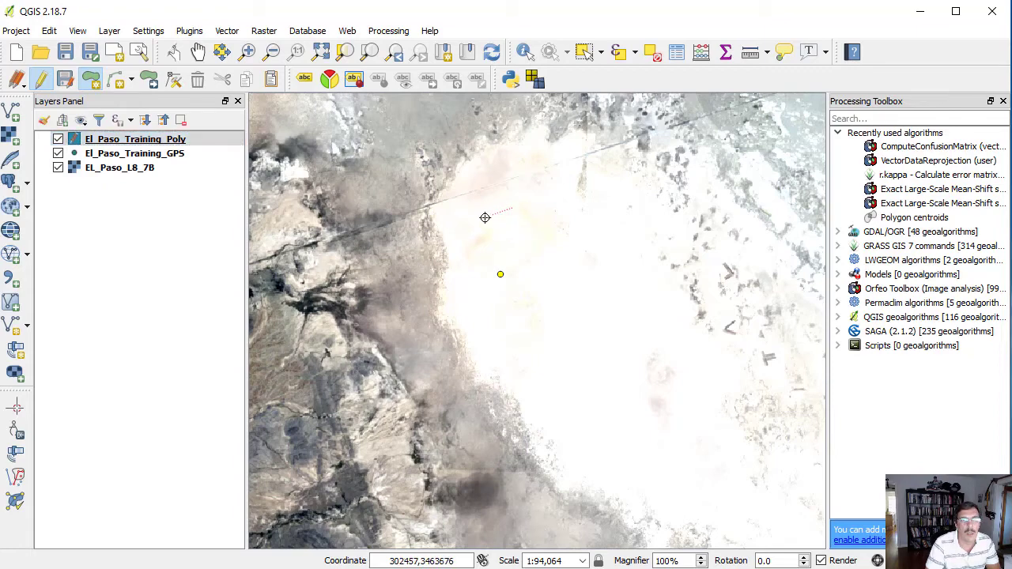
{"action": "left_click", "coordinate": [460, 228]}
{"action": "left_click", "coordinate": [451, 267]}
{"action": "left_click", "coordinate": [474, 337]}
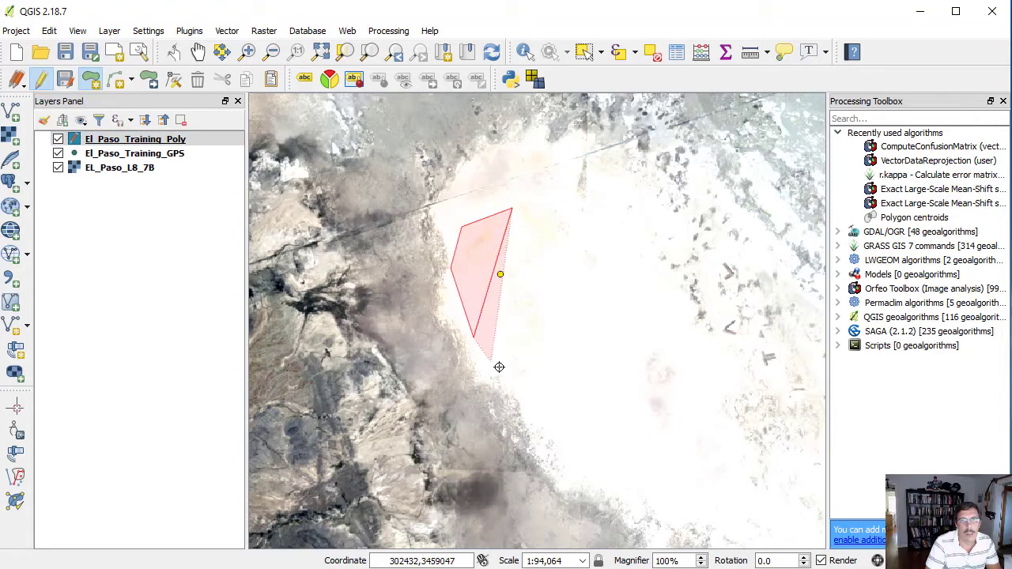
{"action": "left_click", "coordinate": [512, 374]}
{"action": "left_click", "coordinate": [579, 393]}
{"action": "left_click", "coordinate": [598, 368]}
{"action": "left_click", "coordinate": [612, 298]}
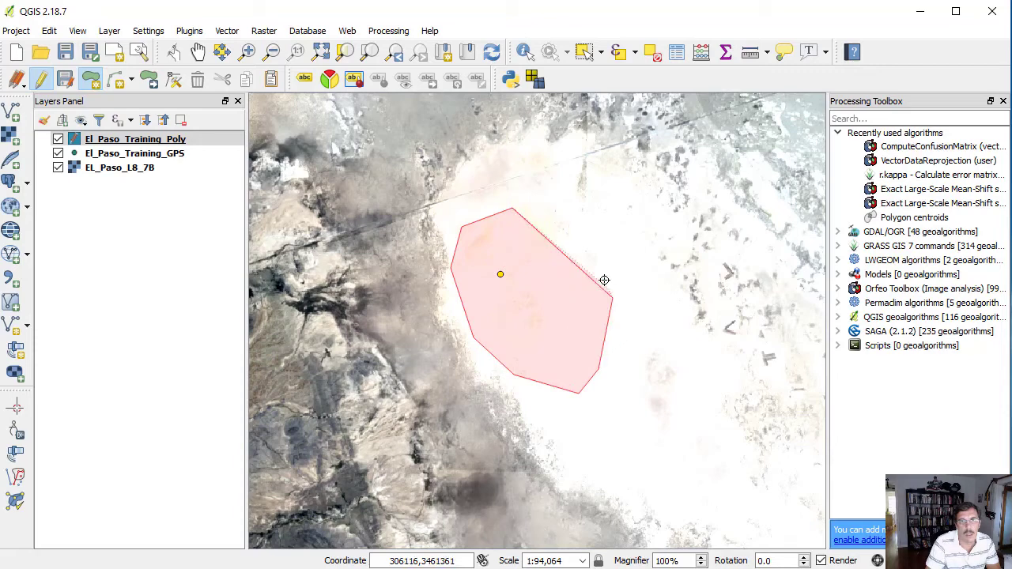
{"action": "left_click", "coordinate": [581, 245]}
{"action": "right_click", "coordinate": [581, 245]}
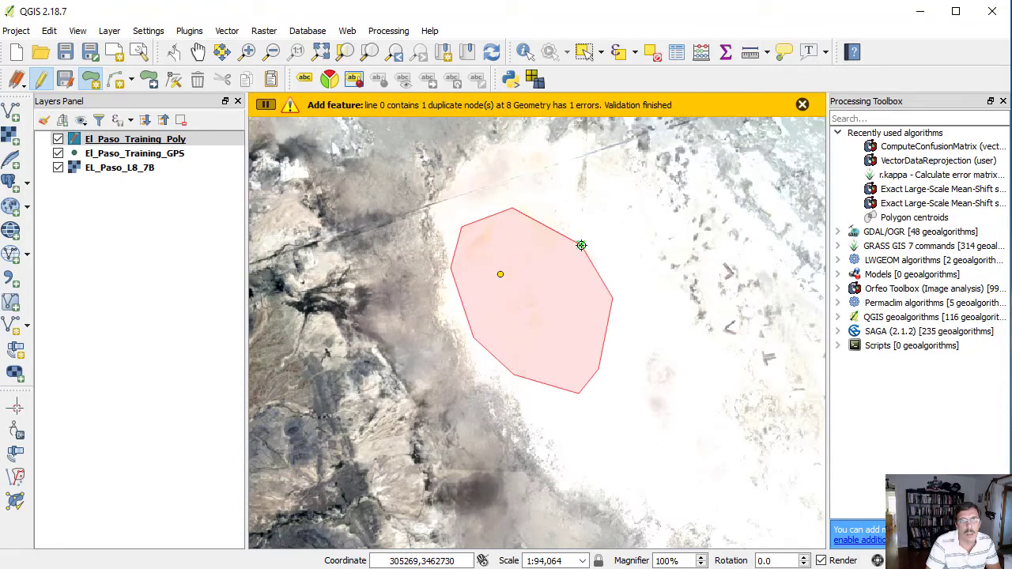
{"action": "left_click", "coordinate": [579, 243]}
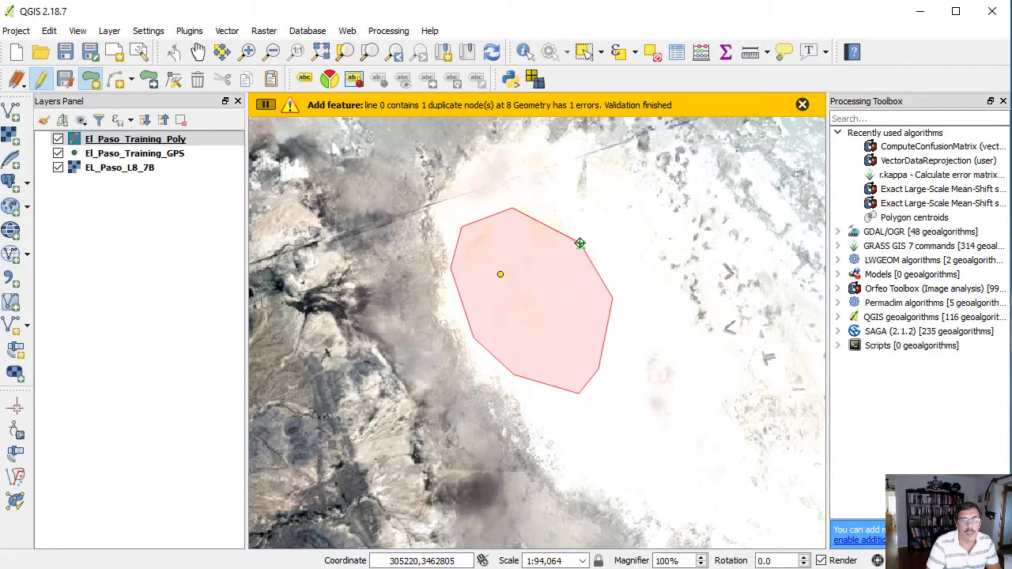
{"action": "right_click", "coordinate": [579, 243]}
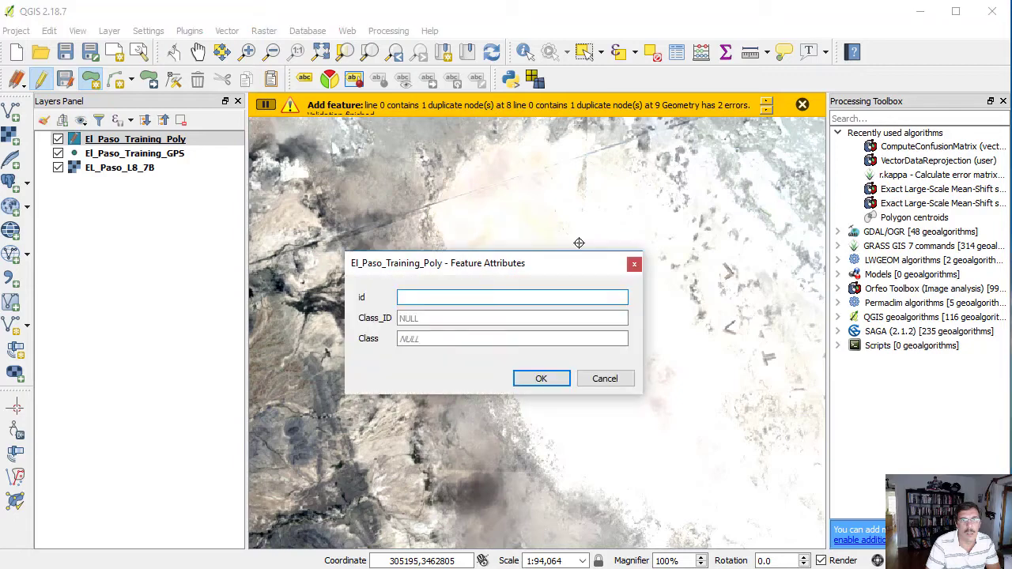
- Give the polygon in the white area id 2, Class_ID 5 and Class Barren Land, and accept the attributes
{"action": "type", "text": "2"}
{"action": "left_click", "coordinate": [508, 319]}
{"action": "type", "text": "5"}
{"action": "left_click", "coordinate": [481, 337]}
{"action": "type", "text": "Barren Land"}
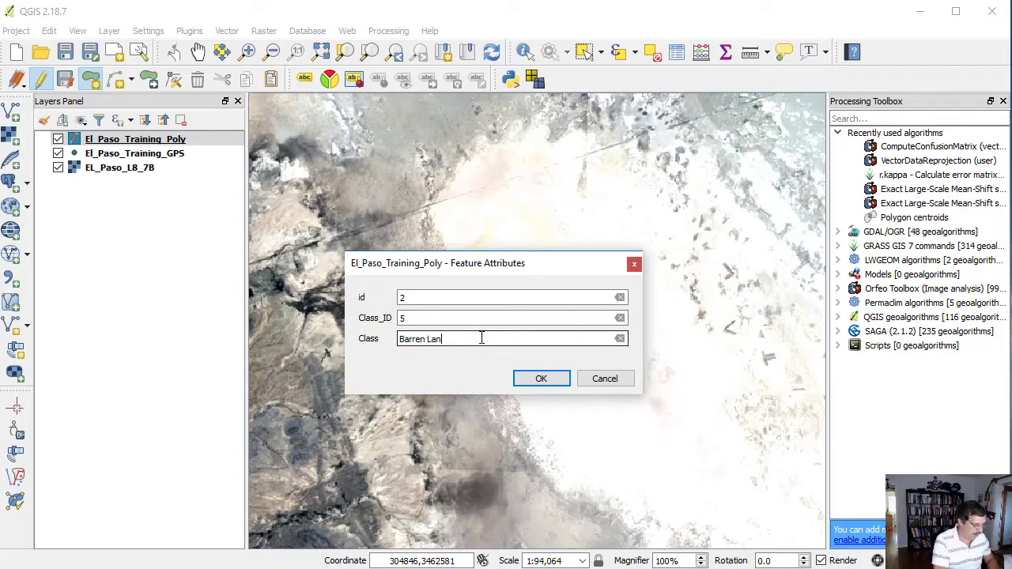
{"action": "left_click", "coordinate": [535, 379]}
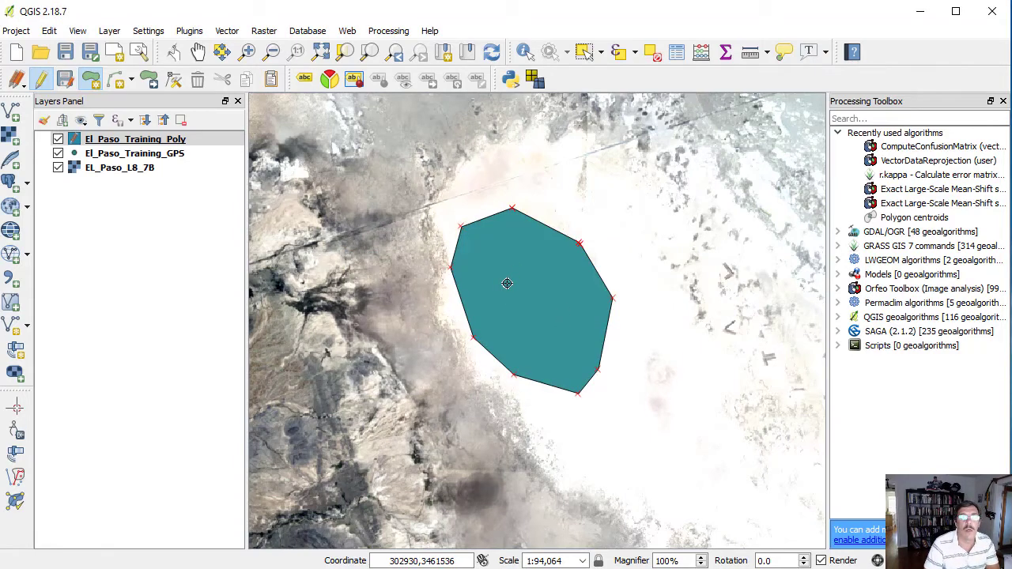
- Identify the polygon just digitized in the white area and check its id, Class_ID and Class values
{"action": "left_click", "coordinate": [525, 52]}
{"action": "left_click", "coordinate": [553, 292]}
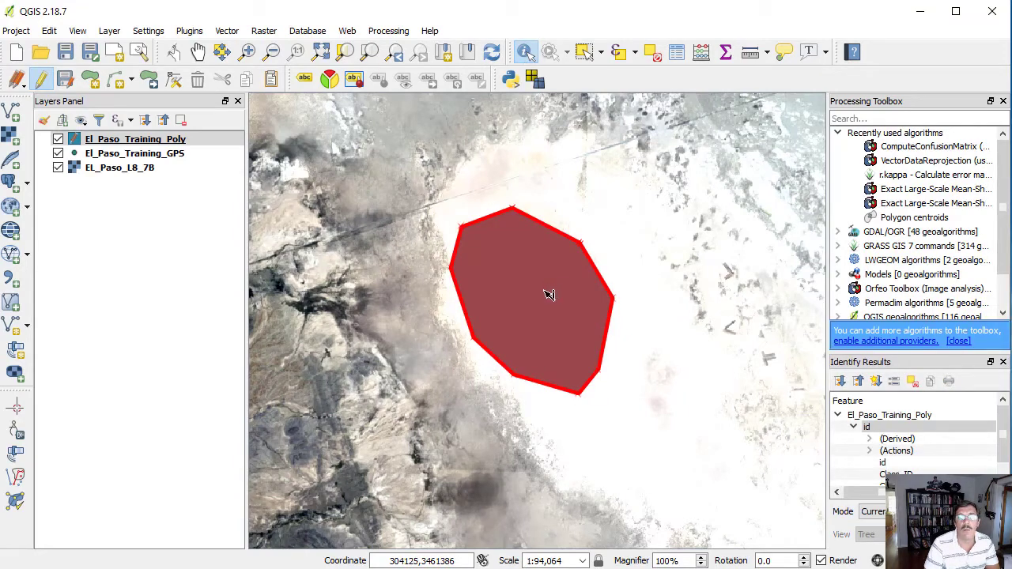
{"action": "left_click_drag", "start_coordinate": [1003, 443], "coordinate": [1005, 455]}
{"action": "left_click_drag", "start_coordinate": [858, 491], "coordinate": [941, 492]}
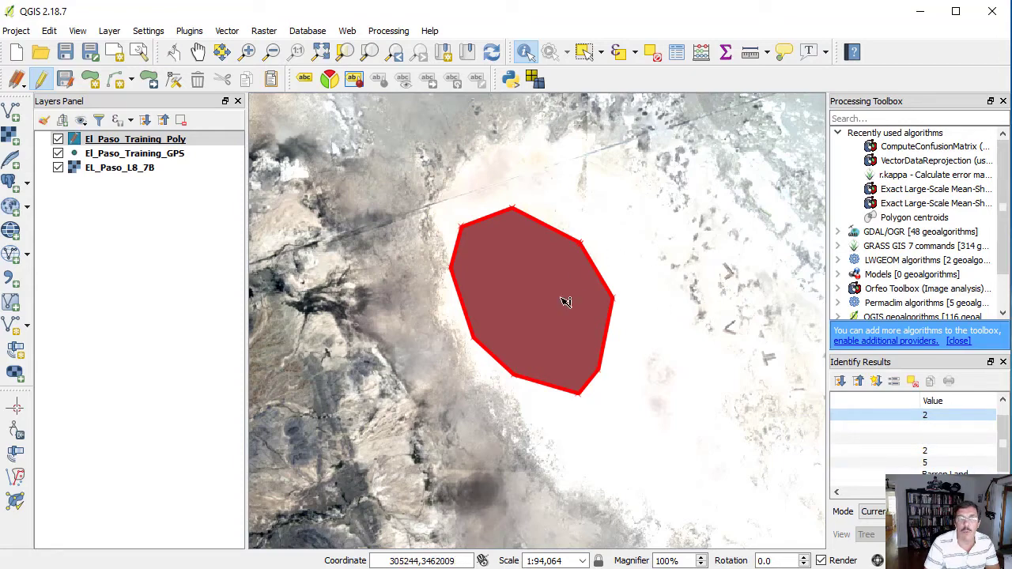
{"action": "left_click", "coordinate": [121, 141]}
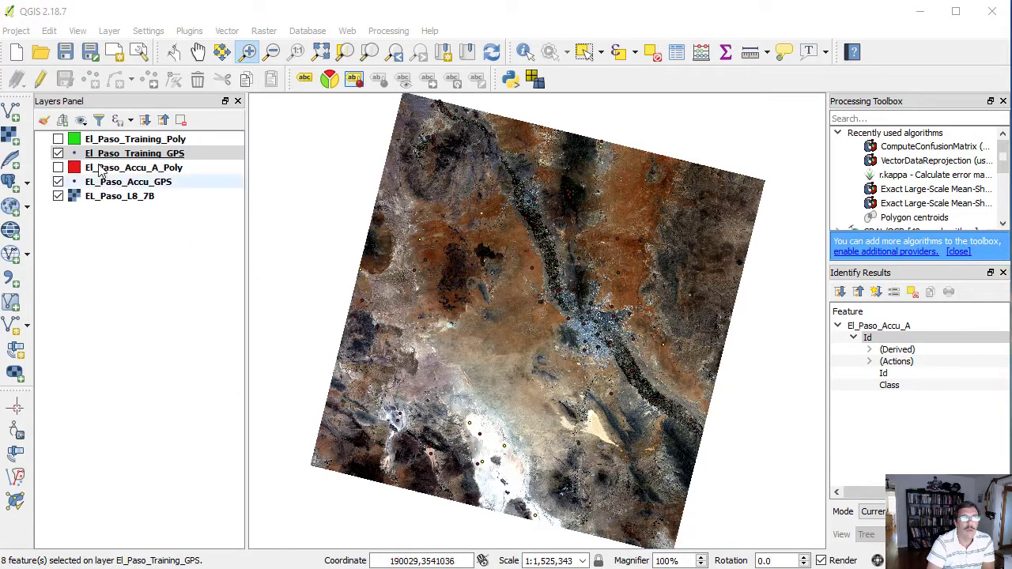
- Make the El_Paso_Training_Poly and El_Paso_Accu_A_Poly layers visible on the map
{"action": "left_click", "coordinate": [59, 140]}
{"action": "left_click", "coordinate": [60, 140]}
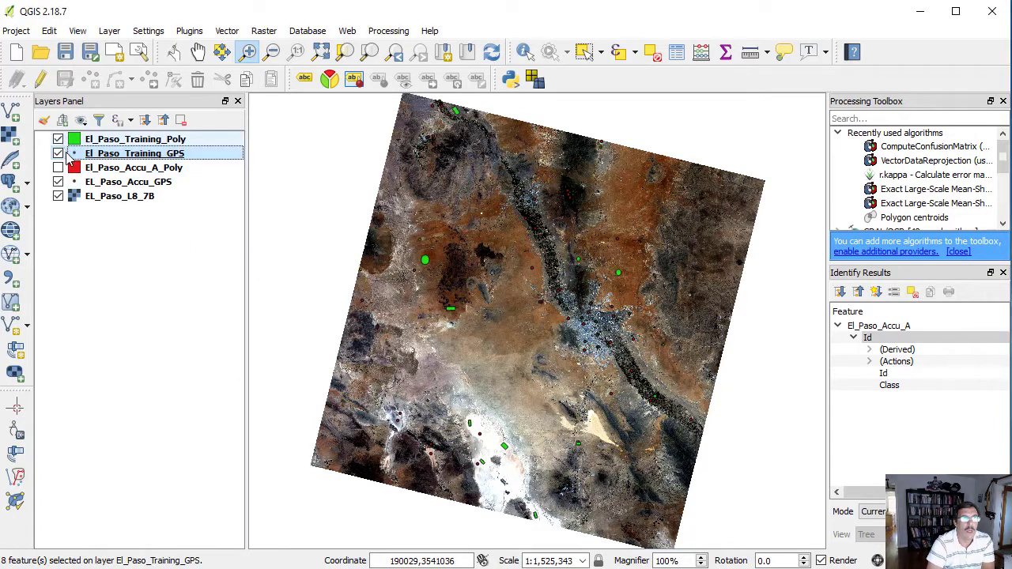
{"action": "left_click", "coordinate": [59, 168]}
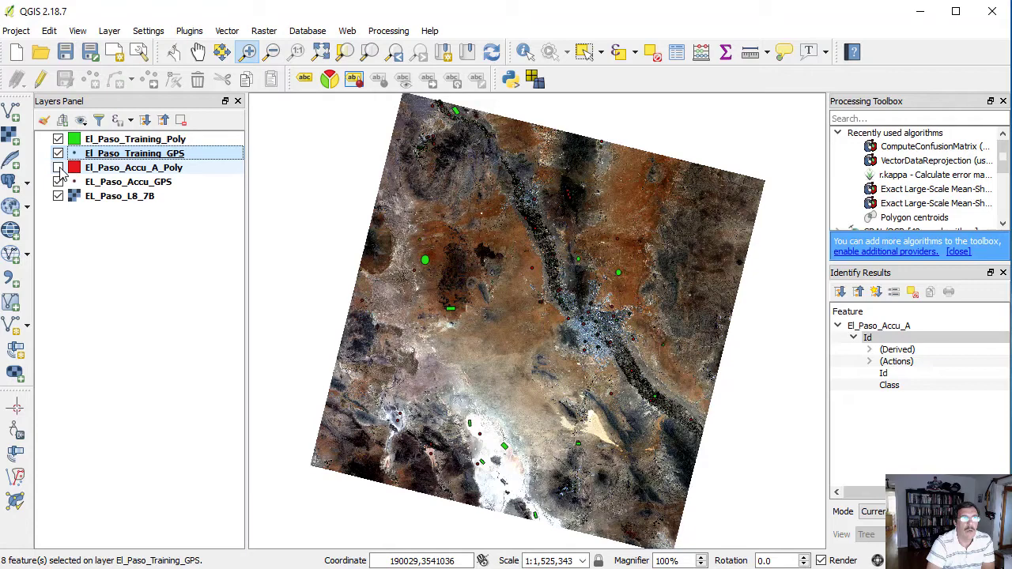
- Review the Id and Class values in the El_Paso_Accu_A_Poly attribute table, and close the table
{"action": "right_click", "coordinate": [110, 170]}
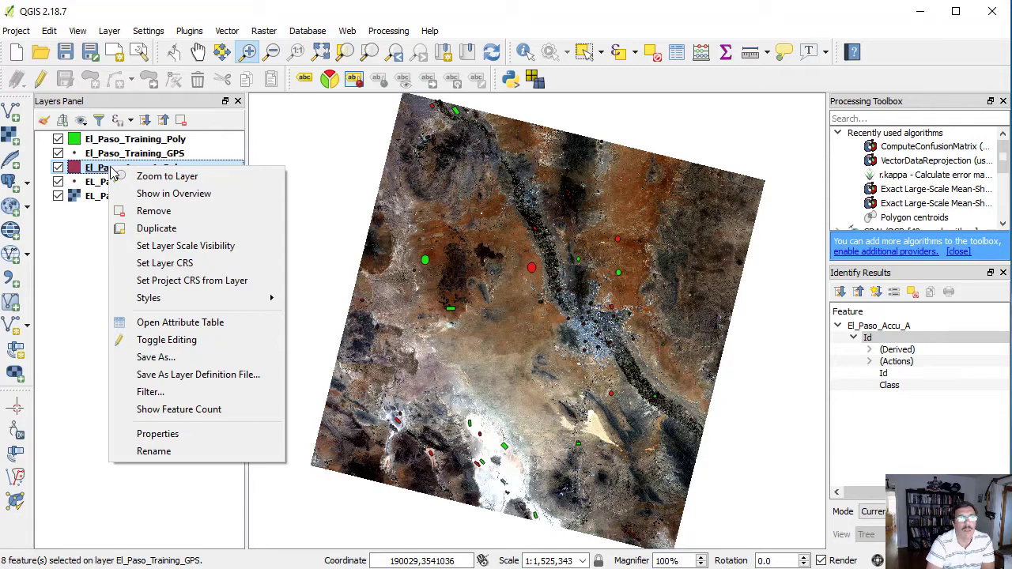
{"action": "left_click", "coordinate": [162, 323]}
{"action": "left_click_drag", "start_coordinate": [300, 213], "coordinate": [300, 494]}
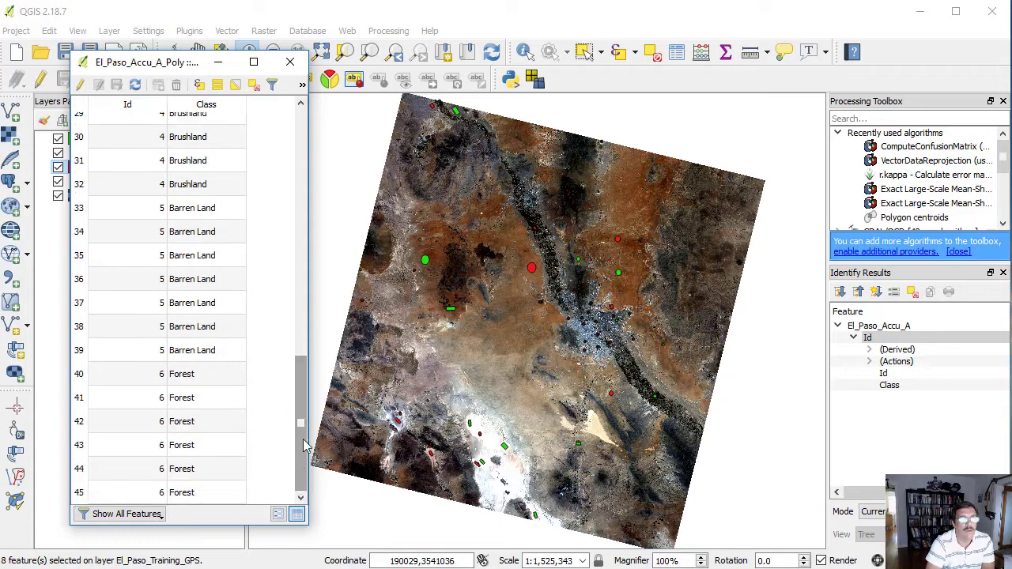
{"action": "left_click", "coordinate": [290, 63]}
- Review the Id and Class values in the El_Paso_Training_Poly attribute table
{"action": "left_click", "coordinate": [164, 139]}
{"action": "right_click", "coordinate": [163, 139]}
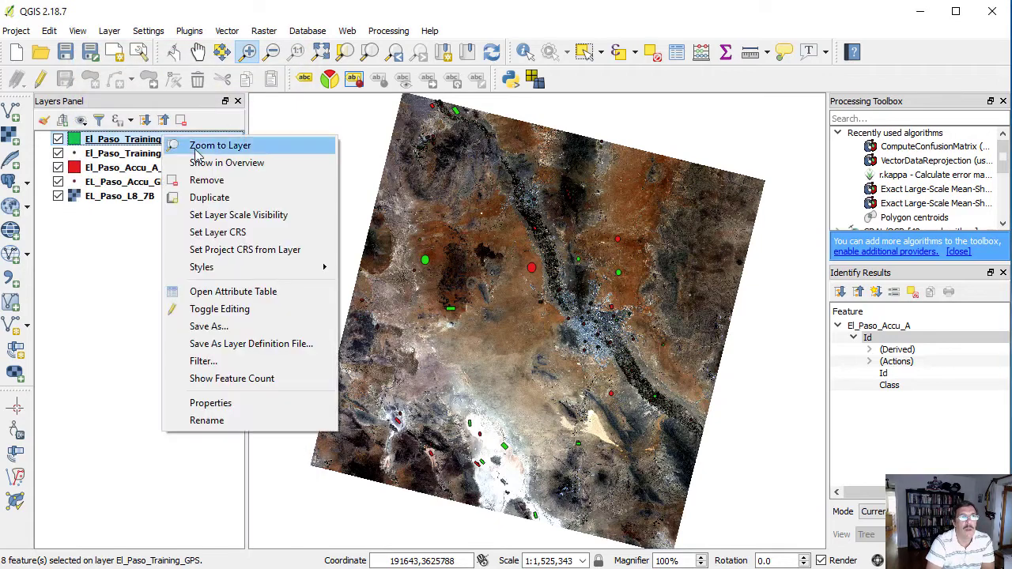
{"action": "left_click", "coordinate": [215, 290]}
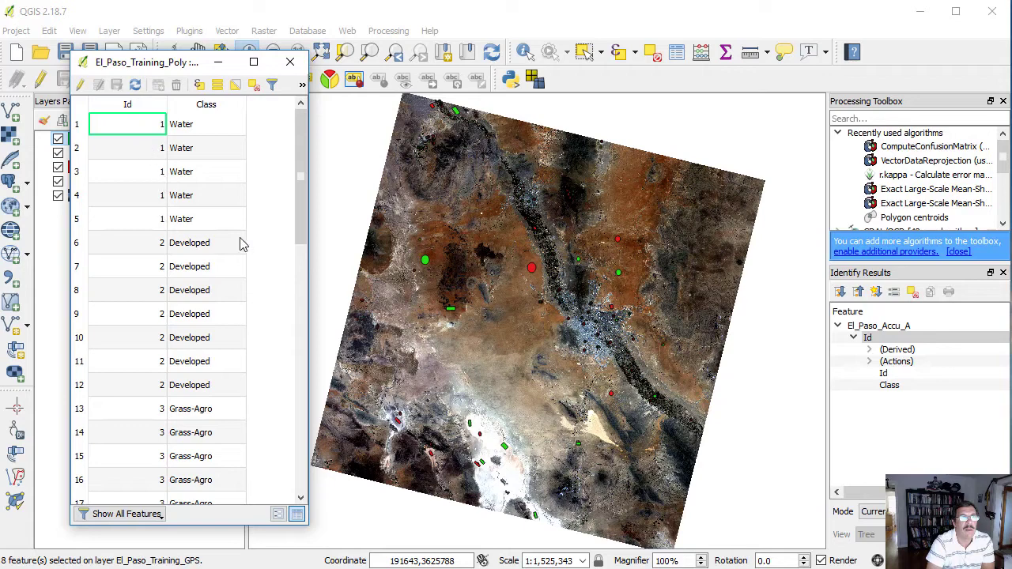
{"action": "mouse_move", "coordinate": [298, 219]}
{"action": "left_mouse_down"}
{"action": "mouse_move", "coordinate": [294, 469]}
{"action": "mouse_move", "coordinate": [294, 205]}
{"action": "left_mouse_up"}
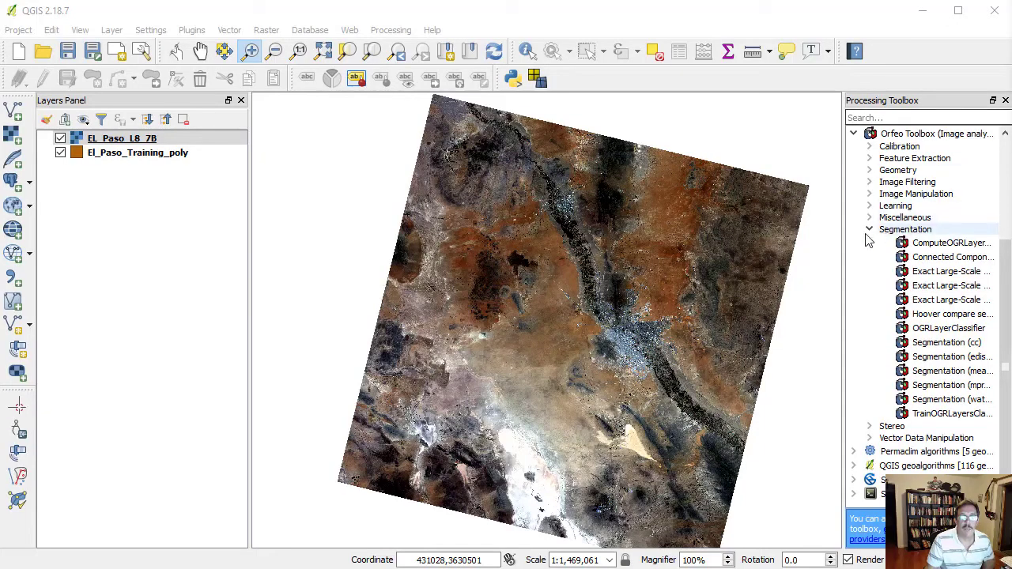
- Open the Orfeo image filtering algorithm Exact Large-Scale Mean-Shift segmentation, step 1 (smoothing), with its whole dialog in view
{"action": "left_click_drag", "start_coordinate": [843, 234], "coordinate": [682, 221]}
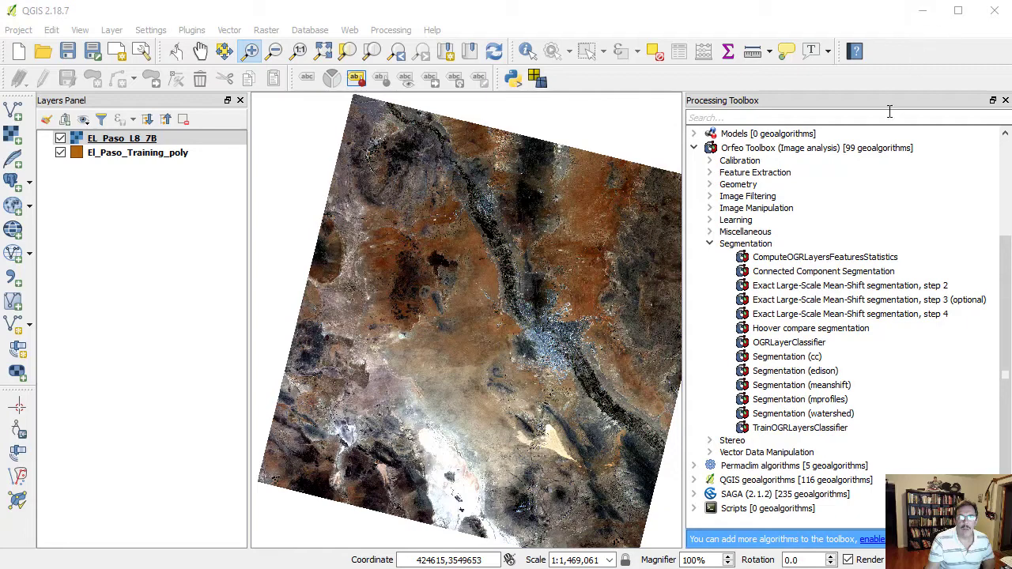
{"action": "left_click", "coordinate": [709, 197]}
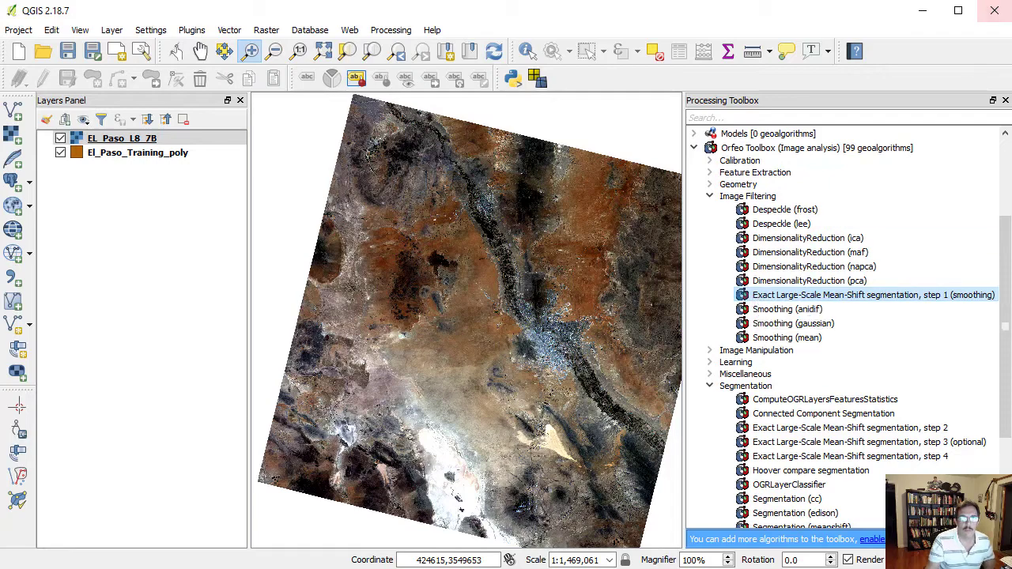
{"action": "double_click", "coordinate": [899, 299]}
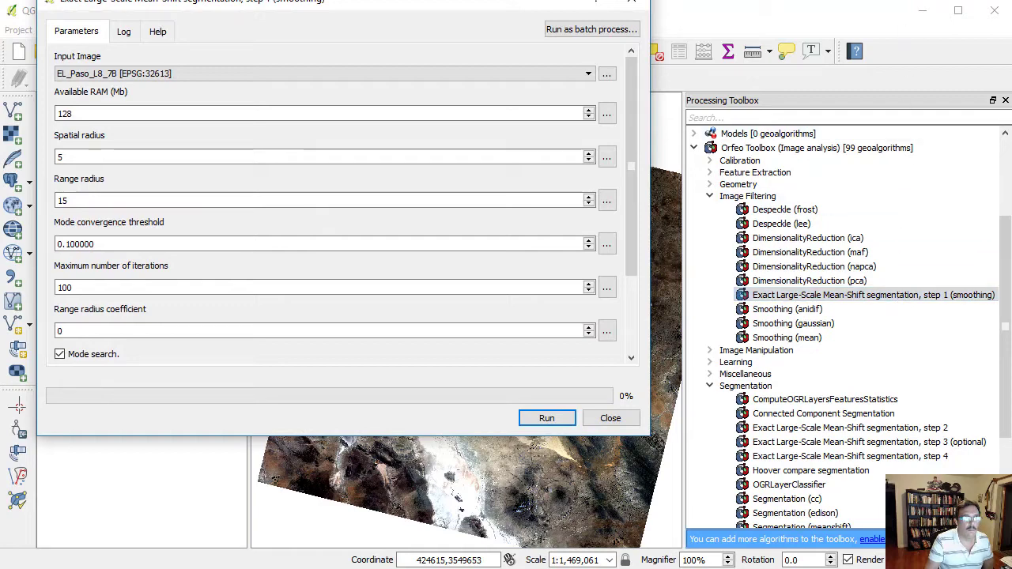
{"action": "left_click_drag", "start_coordinate": [504, 1], "coordinate": [622, 96]}
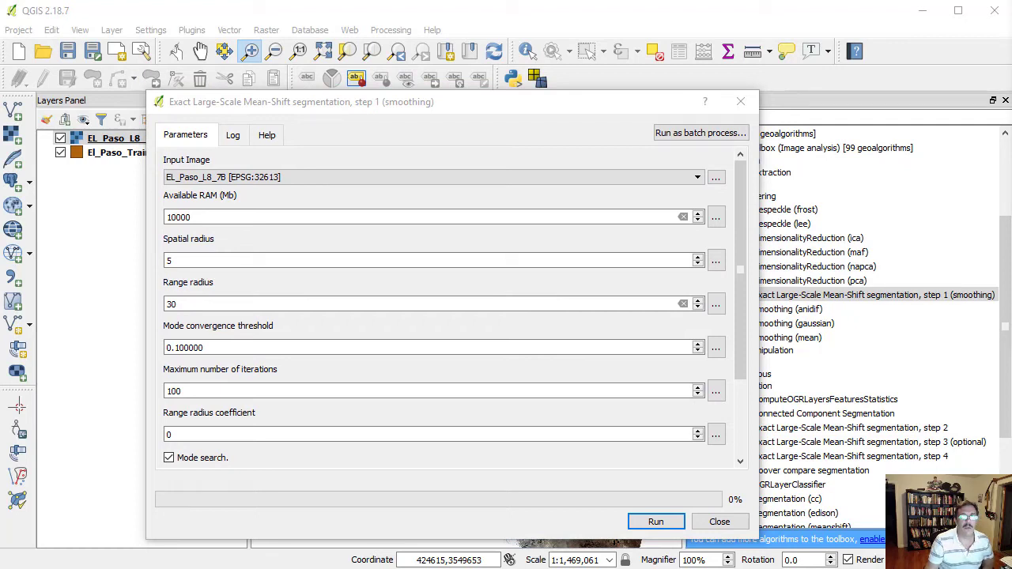
- Examine the smoothing algorithm's parameters and its help text on spatial radius, range radius and the other settings
{"action": "left_click", "coordinate": [740, 213]}
{"action": "left_click_drag", "start_coordinate": [739, 210], "coordinate": [715, 192]}
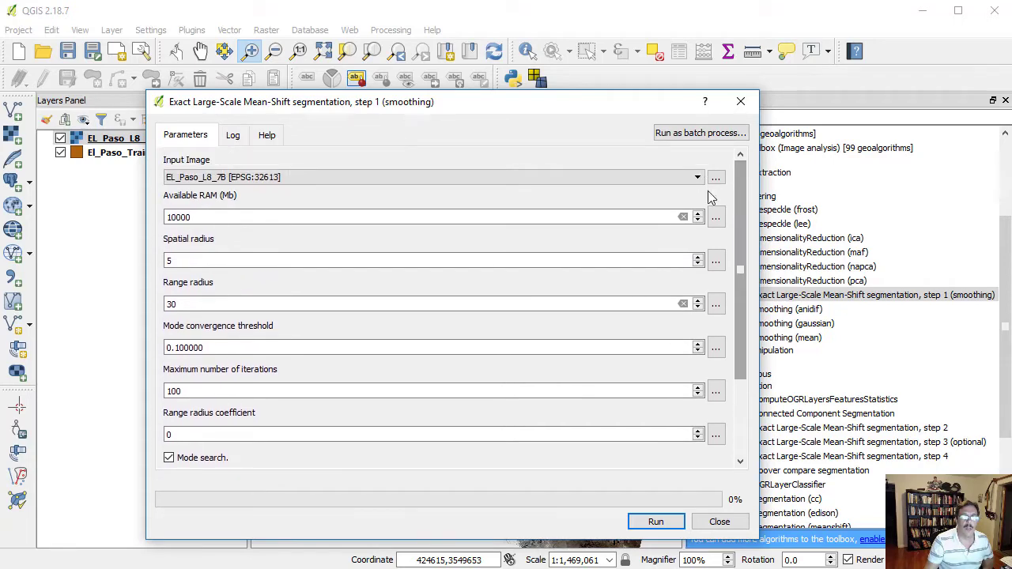
{"action": "left_click", "coordinate": [271, 136]}
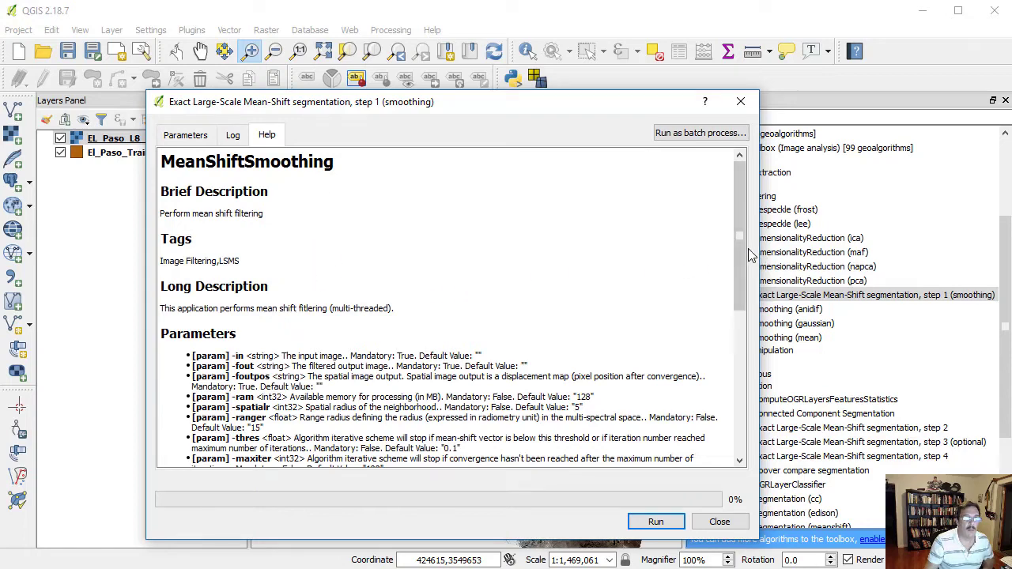
{"action": "left_click_drag", "start_coordinate": [739, 254], "coordinate": [740, 375]}
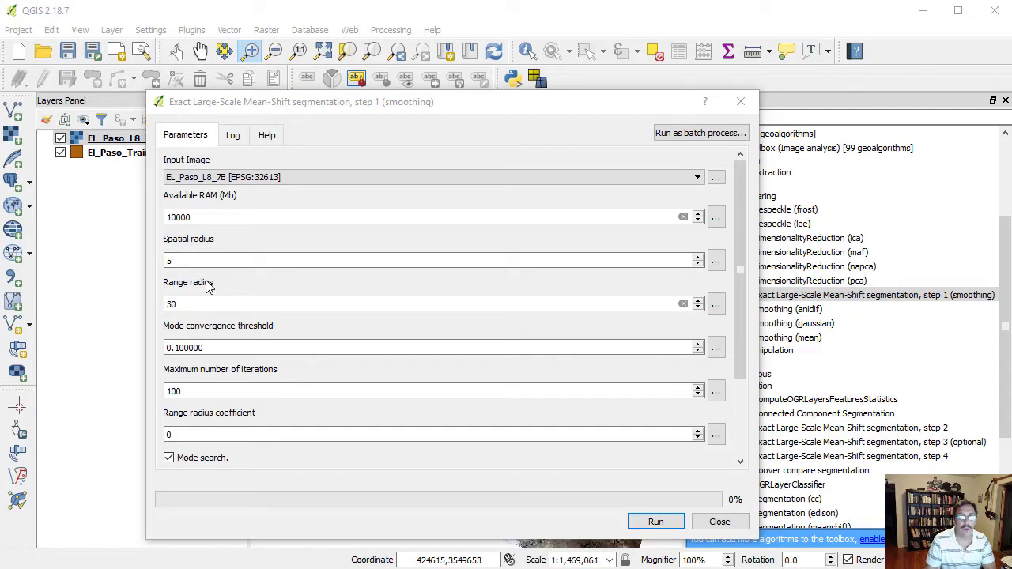
{"action": "left_click", "coordinate": [271, 139]}
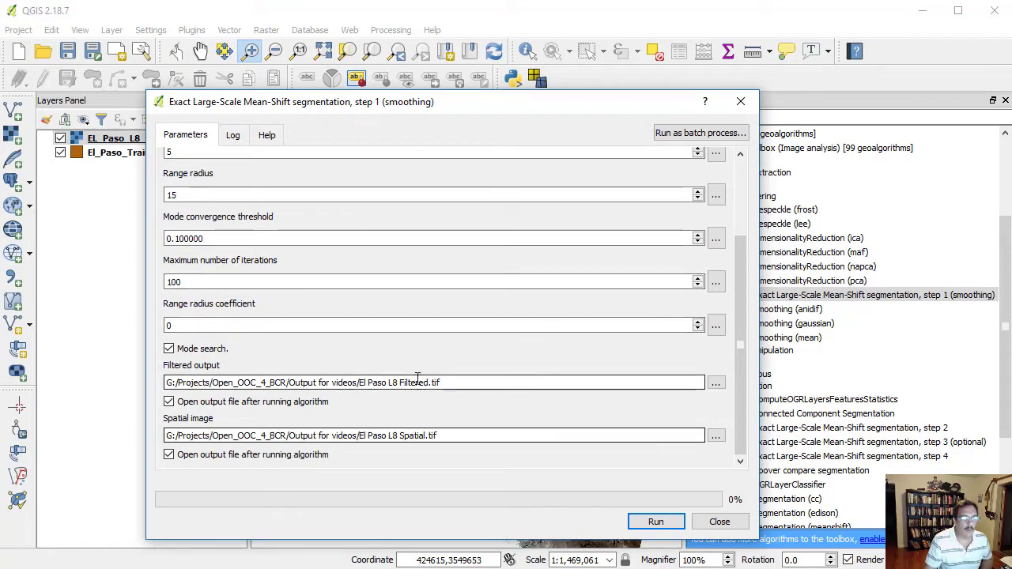
- Run the smoothing with range radius 15, writing El Paso L8 Filtered.tif and El Paso L8 Spatial.tif to the Output for videos folder
{"action": "left_click", "coordinate": [484, 434]}
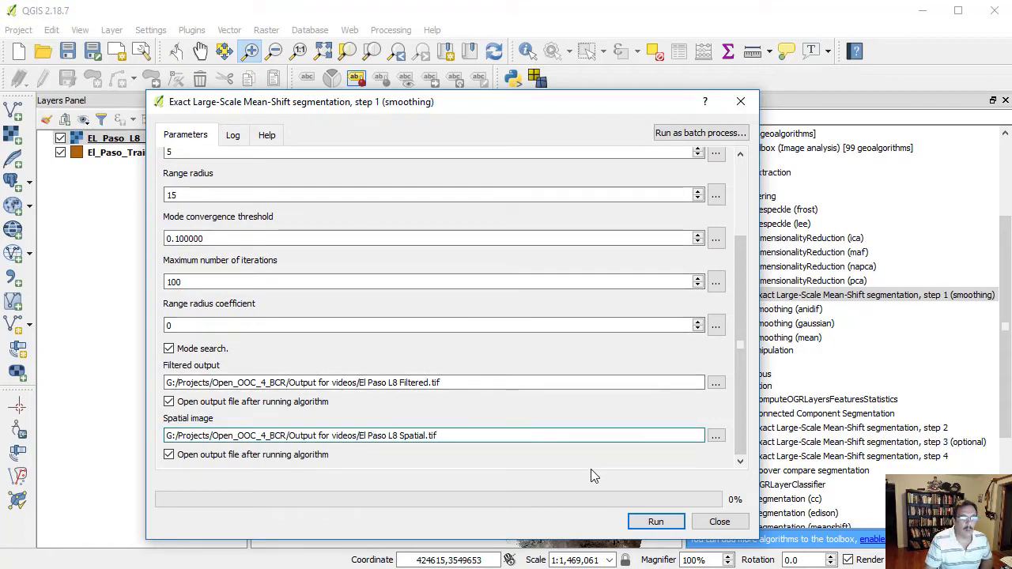
{"action": "left_click", "coordinate": [663, 525]}
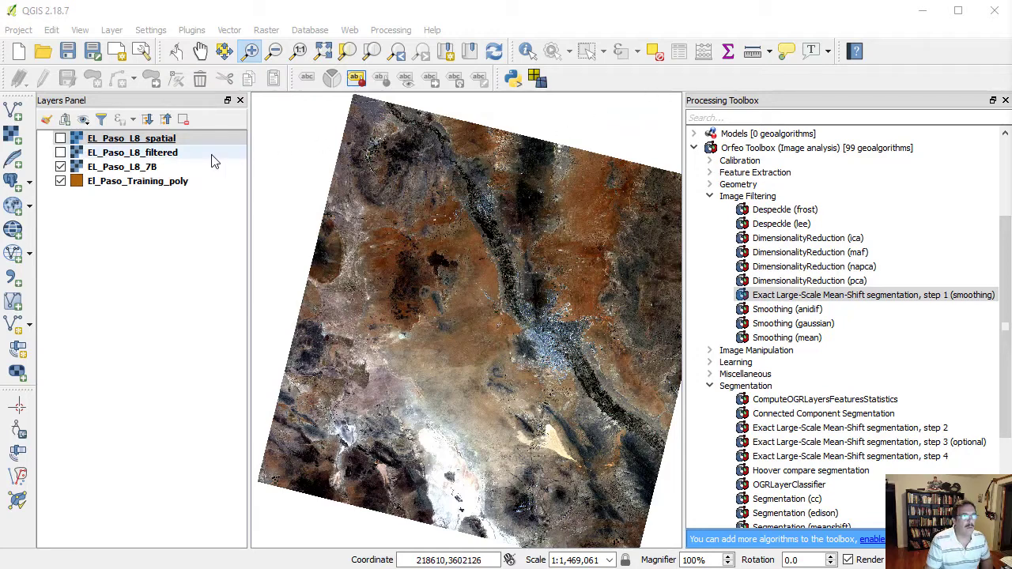
- Show the EL_Paso_L8_filtered layer on the map and review its multiband color rendering and the bands available for red
{"action": "left_click", "coordinate": [60, 152]}
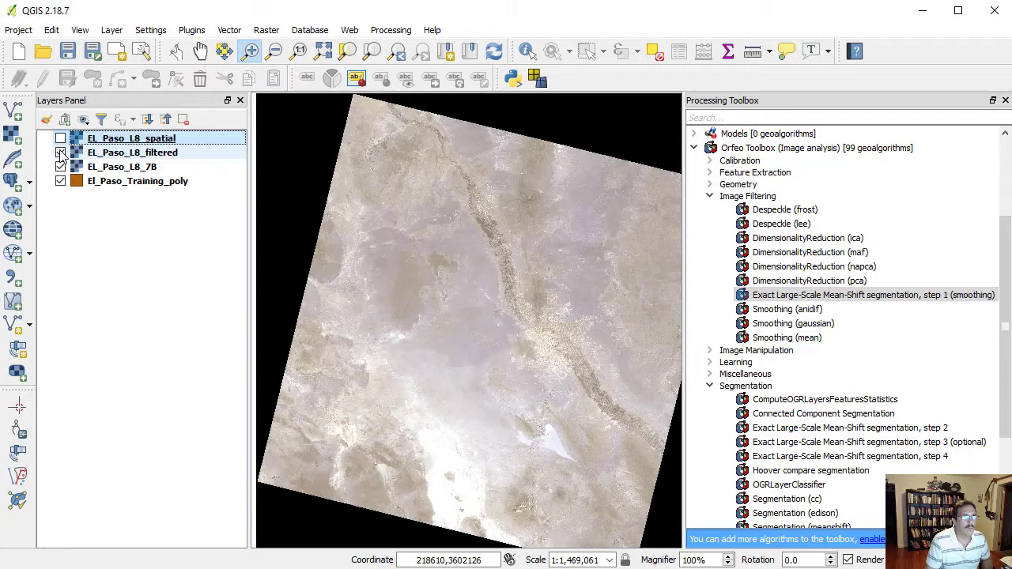
{"action": "left_click", "coordinate": [61, 139]}
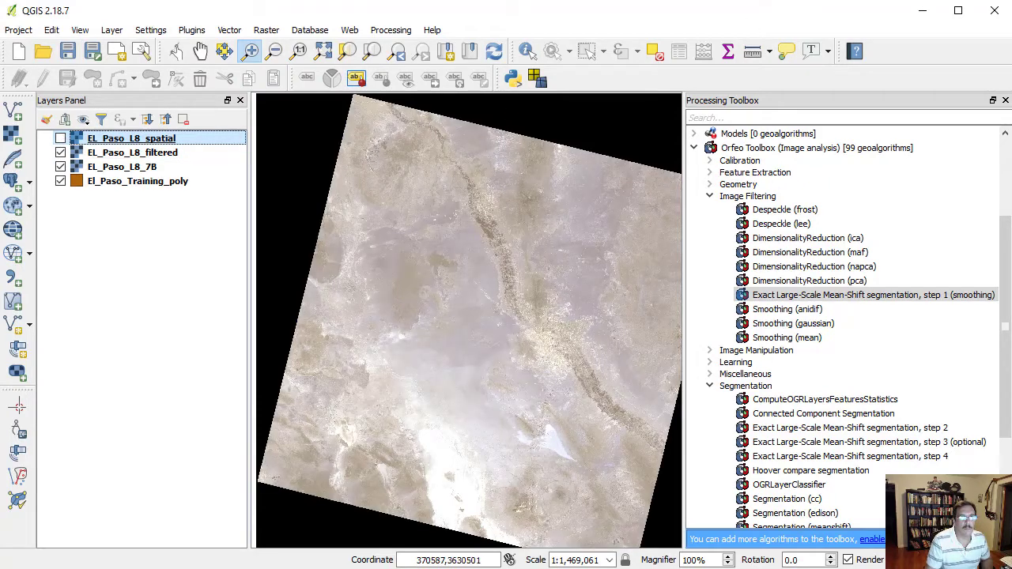
{"action": "left_click", "coordinate": [127, 152]}
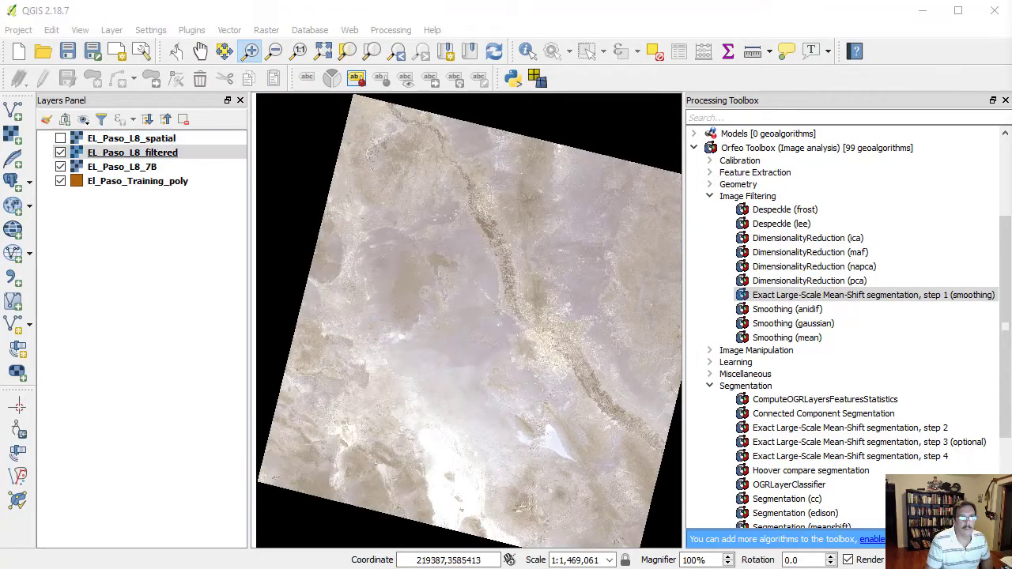
{"action": "double_click", "coordinate": [116, 155]}
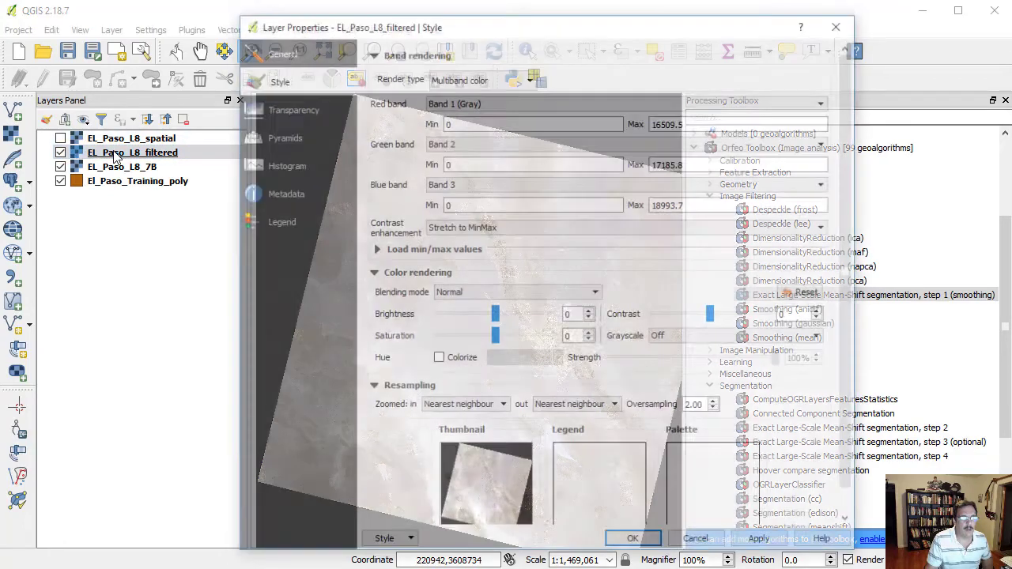
{"action": "left_click", "coordinate": [520, 103]}
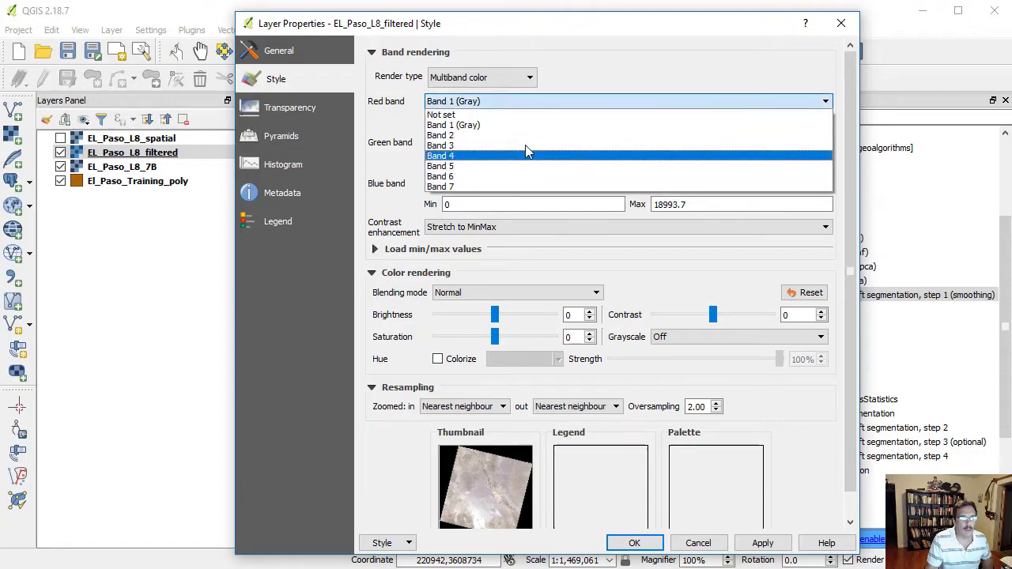
{"action": "left_click", "coordinate": [630, 538]}
{"action": "left_click", "coordinate": [633, 540]}
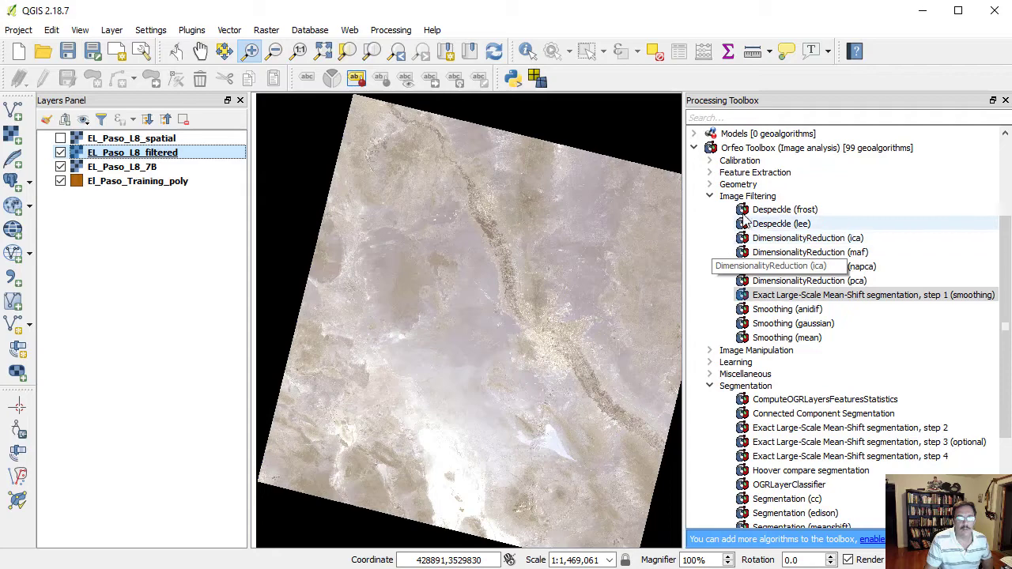
- Open the Orfeo algorithm Exact Large-Scale Mean-Shift segmentation, step 2, and choose EL_Paso_L8_filtered as the filtered image
{"action": "left_click", "coordinate": [710, 196]}
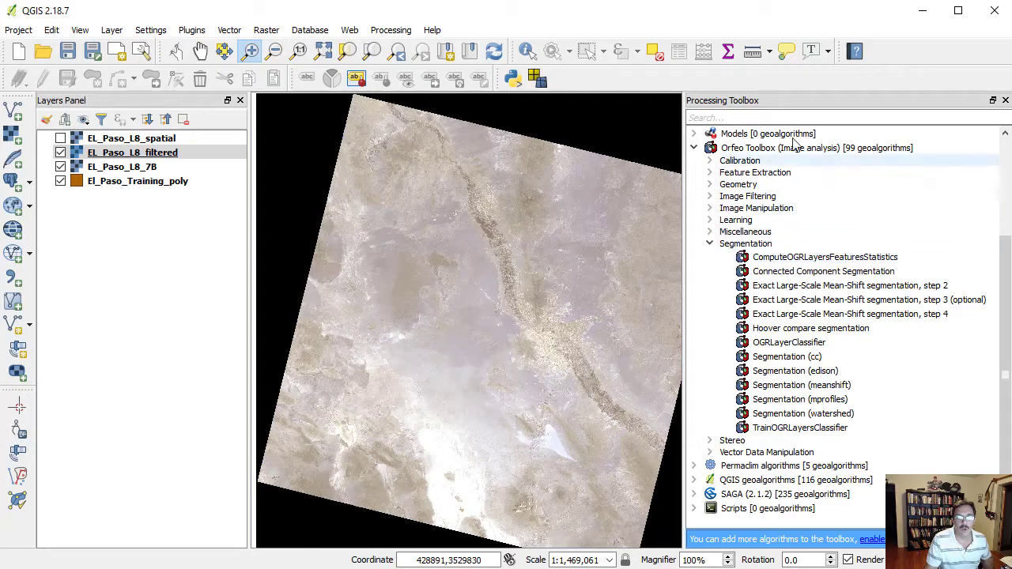
{"action": "left_click", "coordinate": [744, 121]}
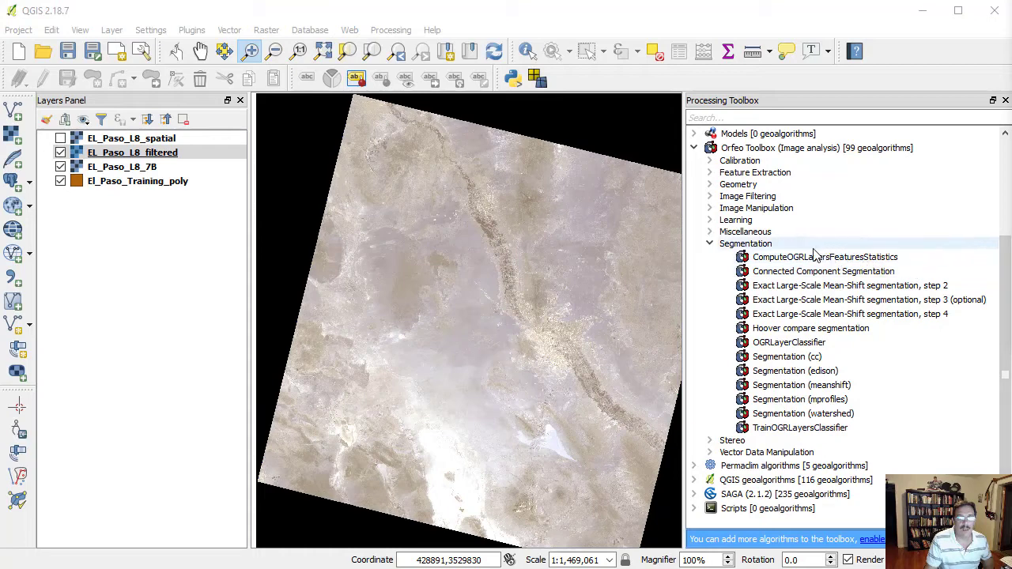
{"action": "double_click", "coordinate": [893, 290]}
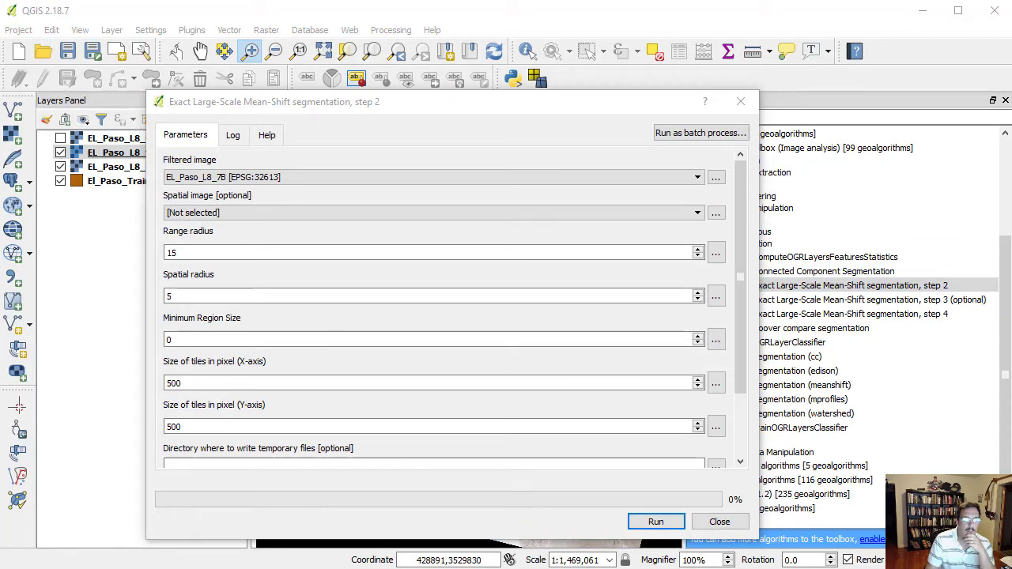
{"action": "left_click", "coordinate": [697, 179]}
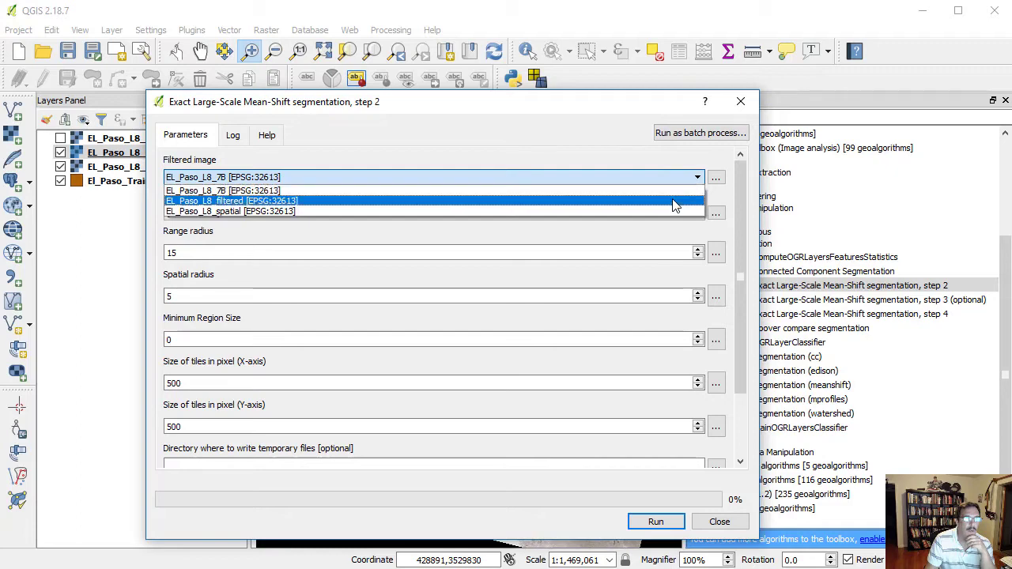
{"action": "left_click", "coordinate": [675, 202]}
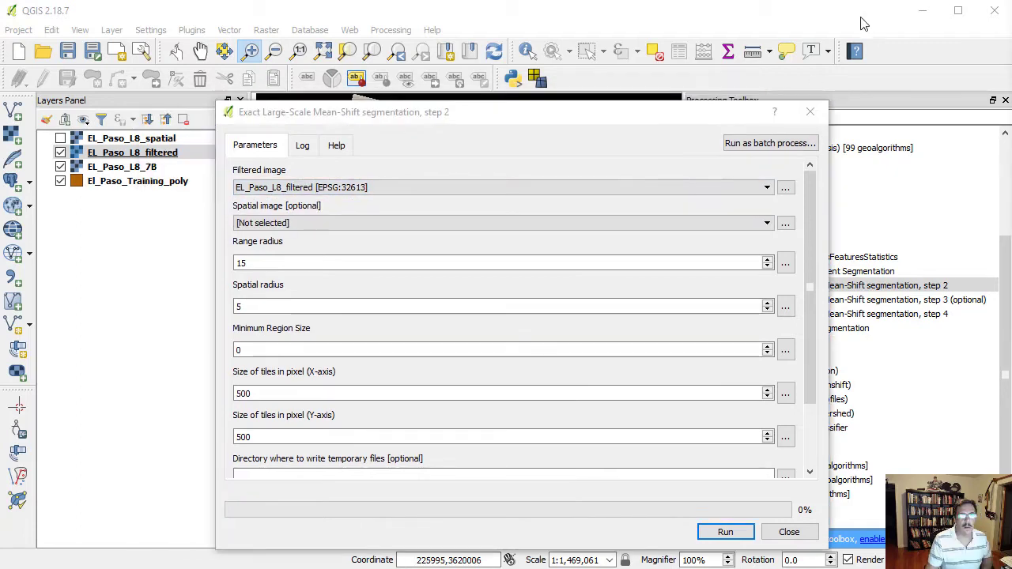
- Check the pixel value spread in the histogram of EL_Paso_L8_filtered and set the step 2 range radius to 1500
{"action": "double_click", "coordinate": [173, 155]}
{"action": "left_click", "coordinate": [281, 55]}
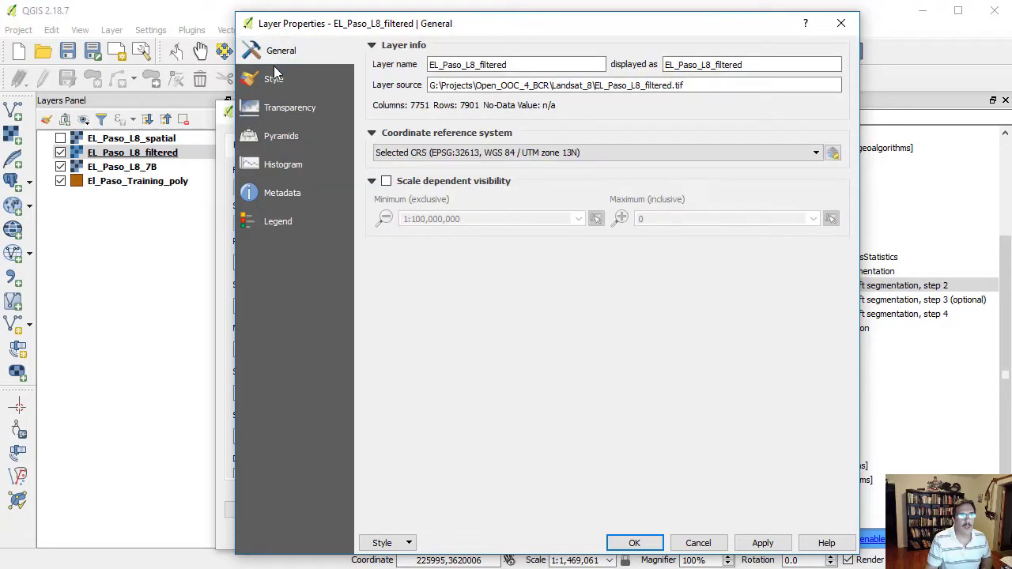
{"action": "left_click", "coordinate": [275, 79]}
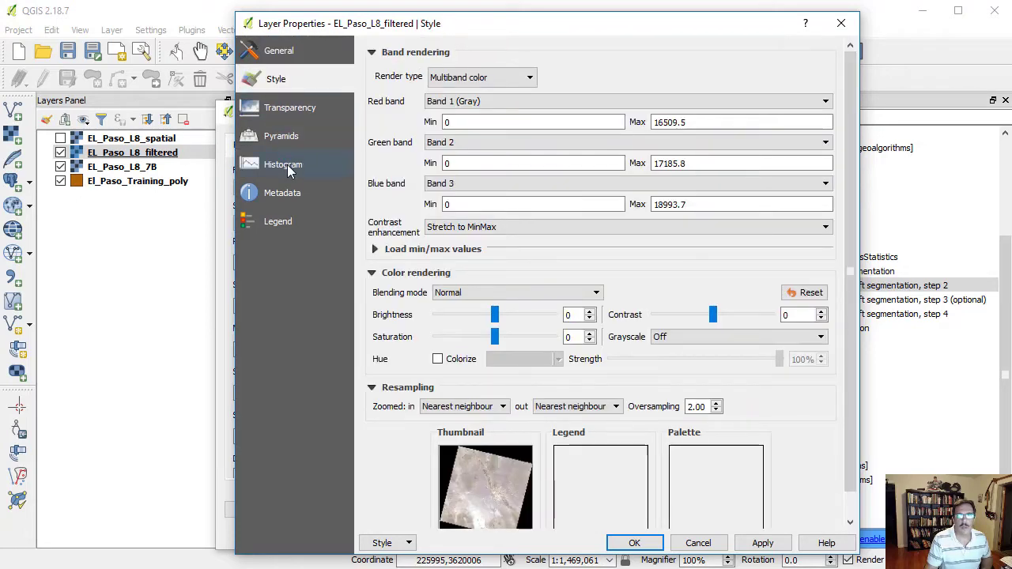
{"action": "left_click", "coordinate": [289, 170]}
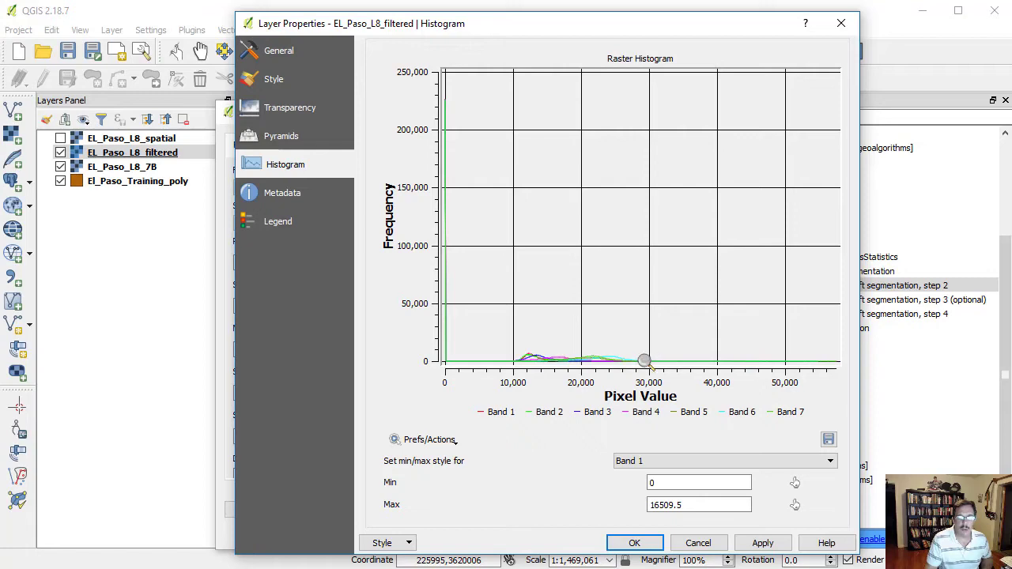
{"action": "left_click", "coordinate": [635, 543]}
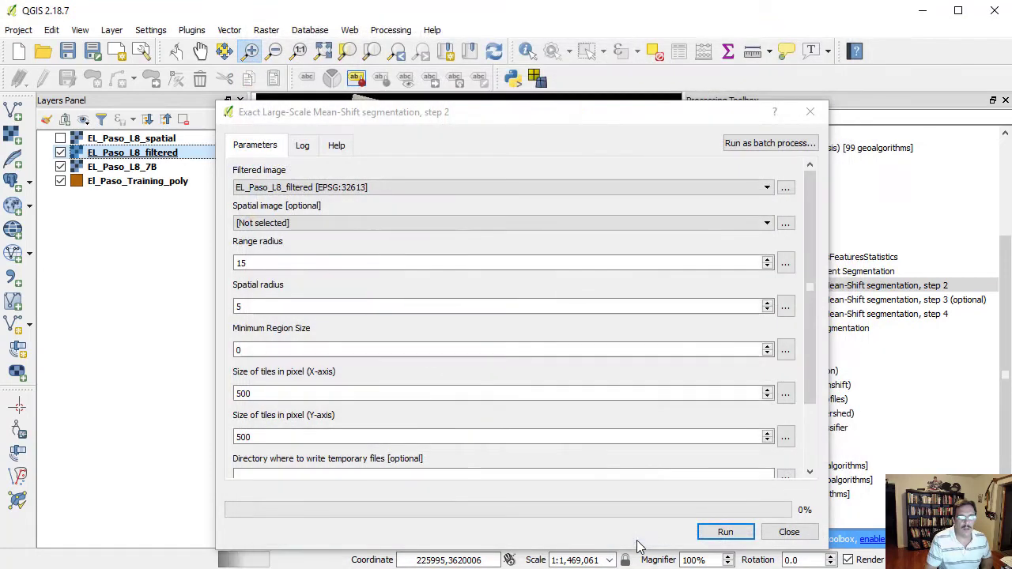
{"action": "left_click", "coordinate": [259, 263]}
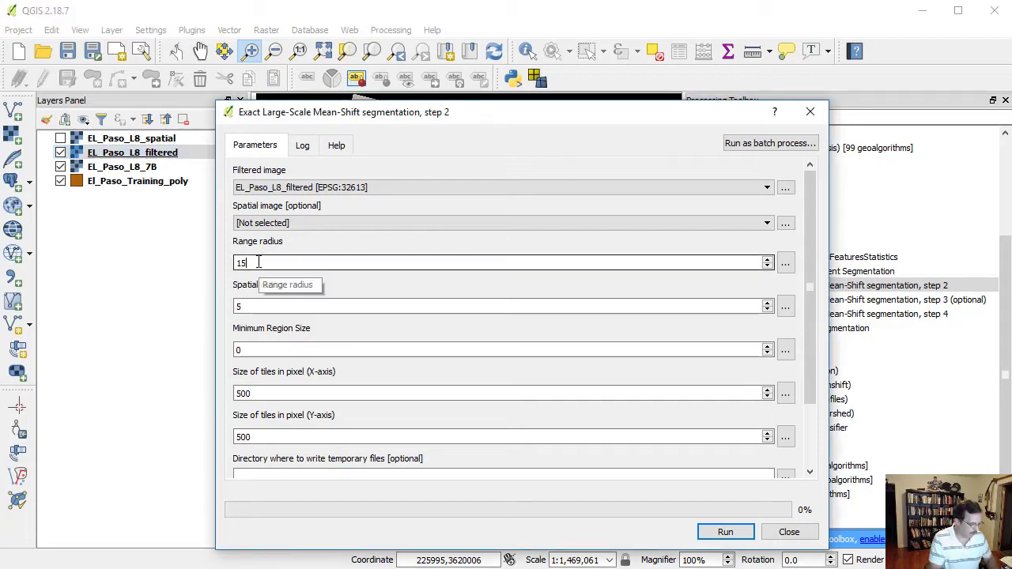
{"action": "type", "text": "00"}
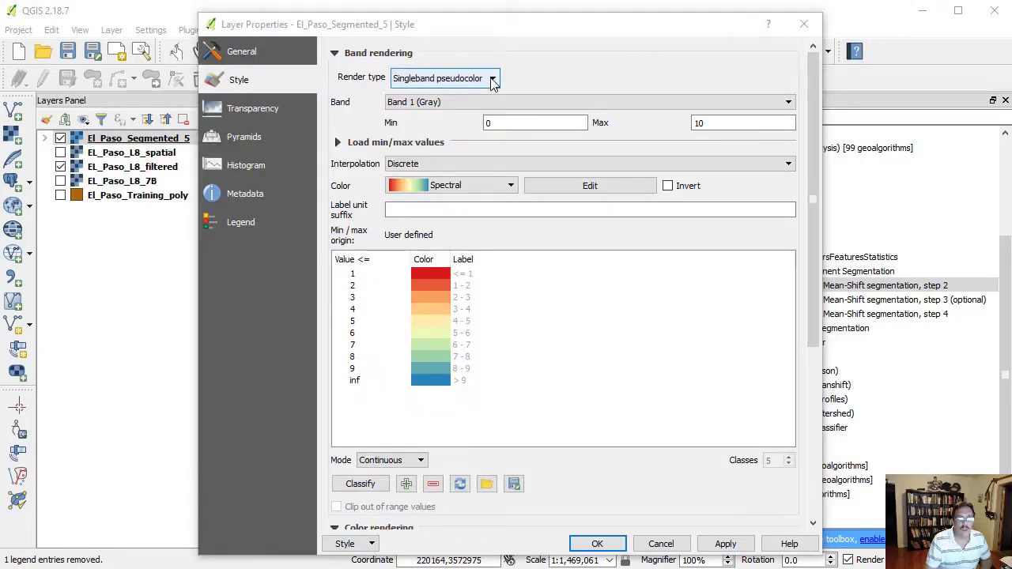
- Render the El_Paso_Segmented_5 raster as singleband pseudocolor with discrete interpolation and the Spectral color ramp
{"action": "left_click", "coordinate": [493, 79]}
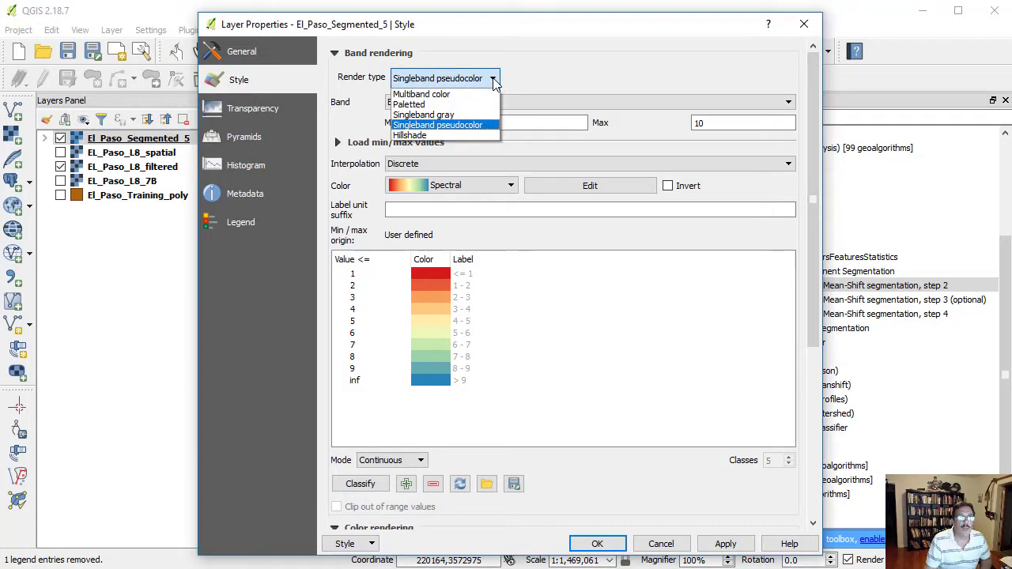
{"action": "left_click", "coordinate": [479, 126]}
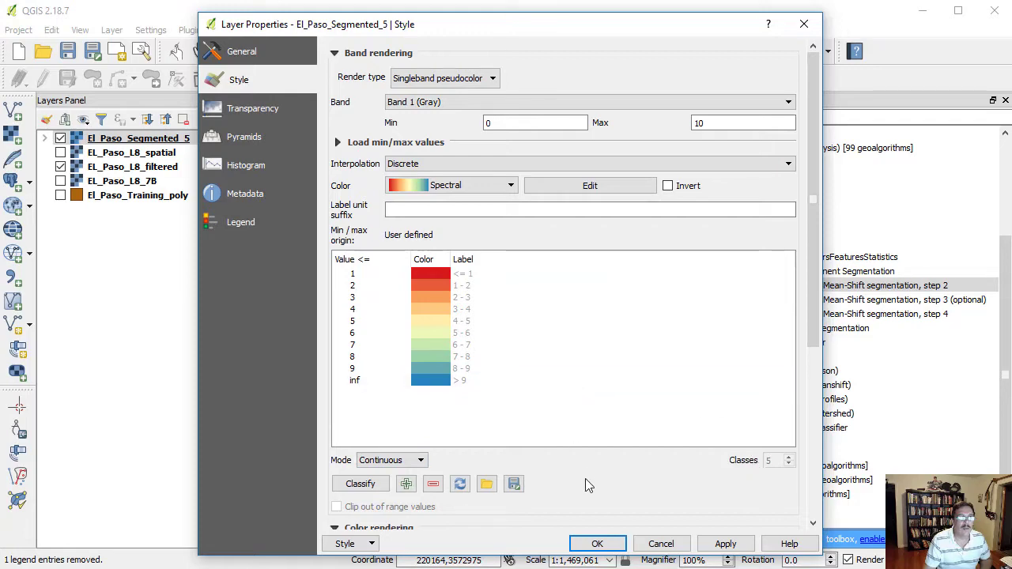
{"action": "left_click", "coordinate": [596, 544]}
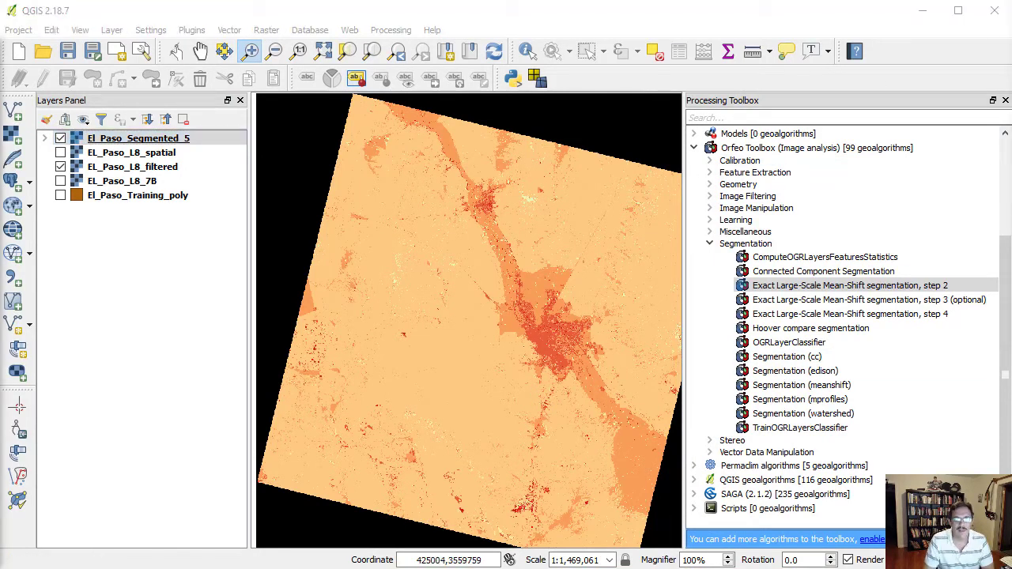
- Read the segmentation step 3 help and run it on EL_Paso_L8_7B and El_Paso_Segmented_5 with minimum region size 10, writing El_Paso_output3
{"action": "key", "text": "Down"}
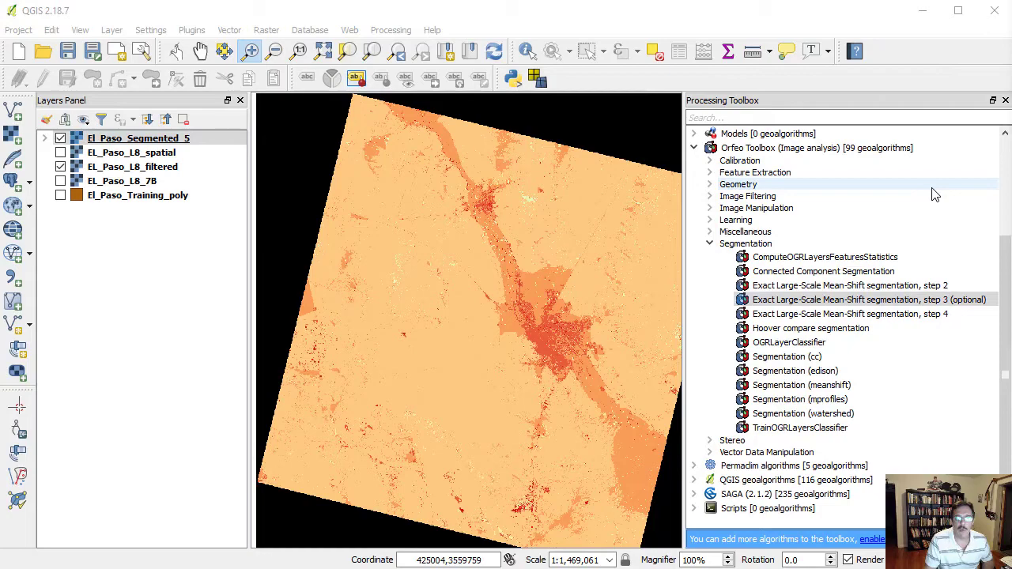
{"action": "left_click", "coordinate": [883, 302]}
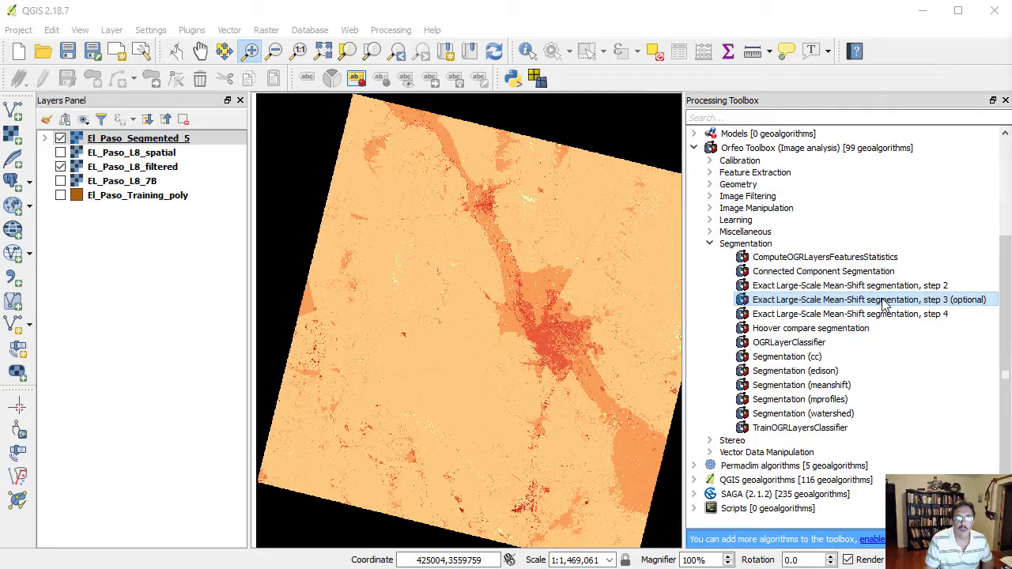
{"action": "double_click", "coordinate": [884, 302]}
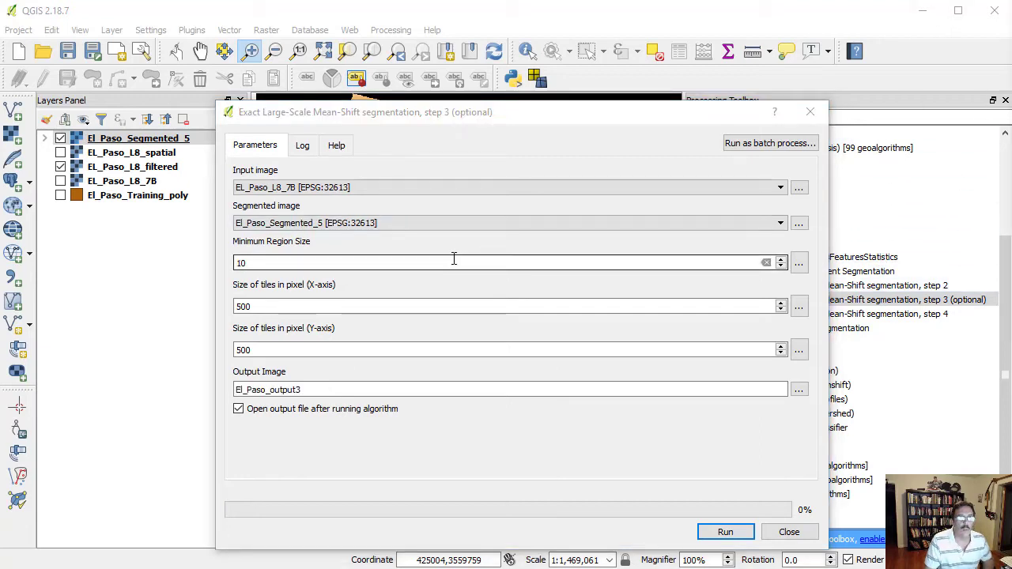
{"action": "left_click", "coordinate": [250, 263]}
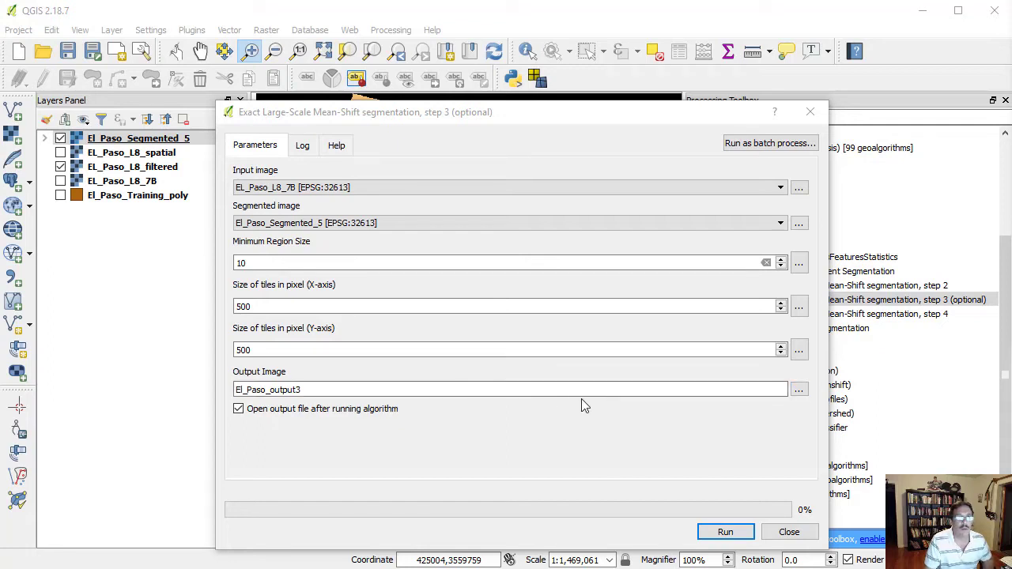
{"action": "left_click", "coordinate": [311, 393]}
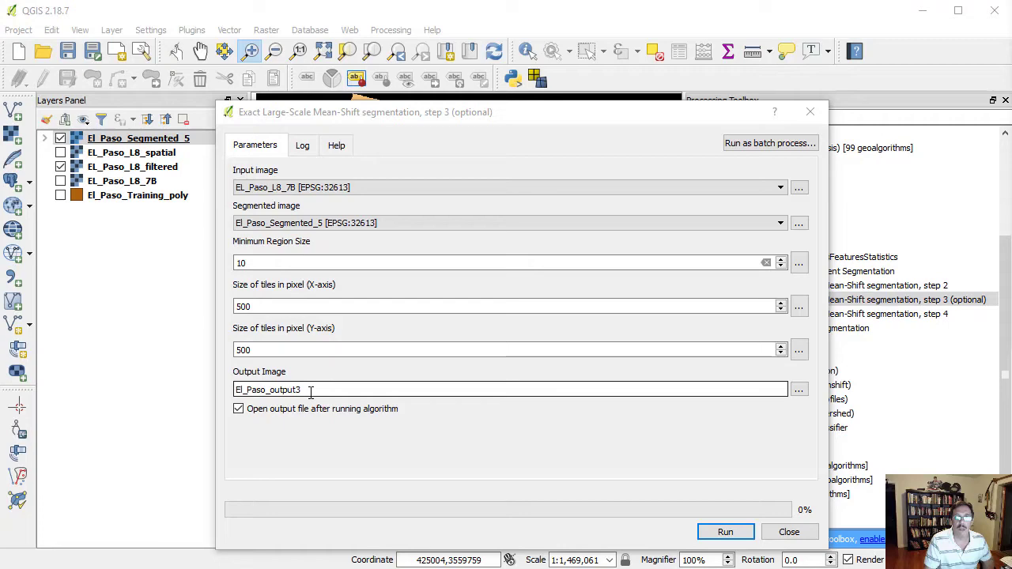
{"action": "left_click", "coordinate": [337, 146]}
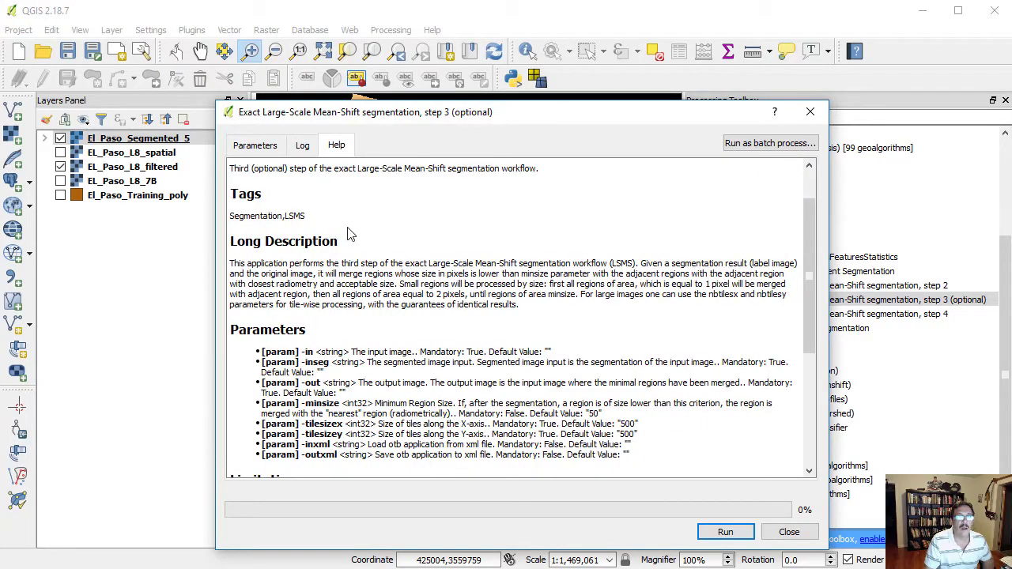
{"action": "scroll", "coordinate": [379, 317], "scroll_direction": "down", "scroll_amount": 6}
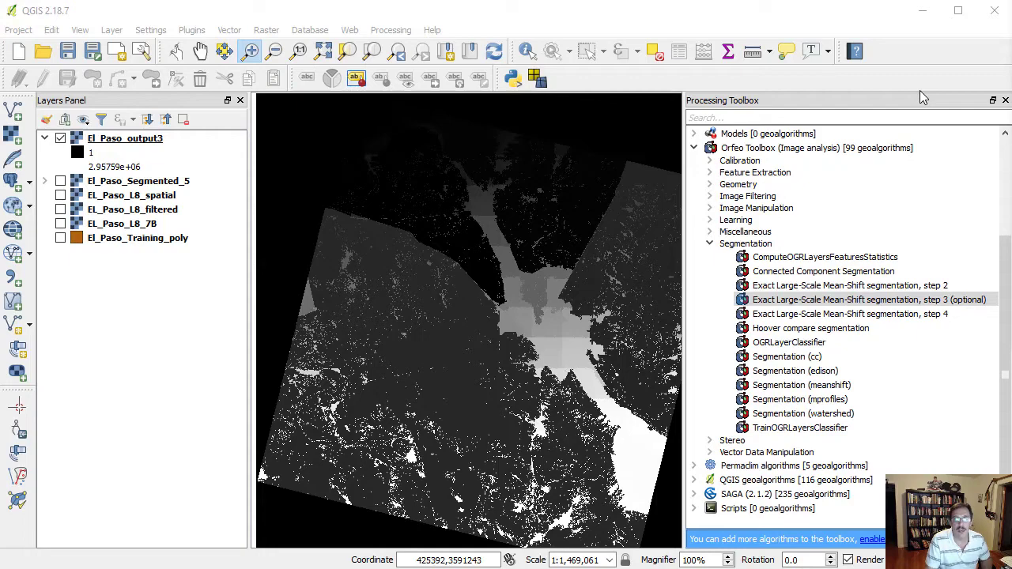
- Run segmentation step 4 on EL_Paso_L8_7B with El_Paso_output3 as segmented image, 500-pixel tiles and vector output EL_Paso_Segmented_5.shp
{"action": "left_click", "coordinate": [869, 315]}
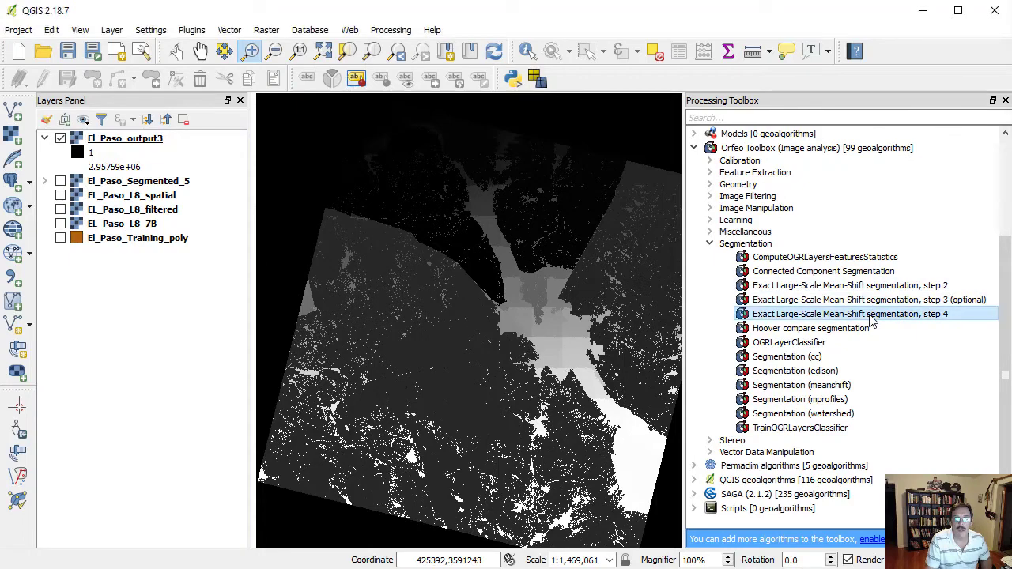
{"action": "double_click", "coordinate": [871, 315]}
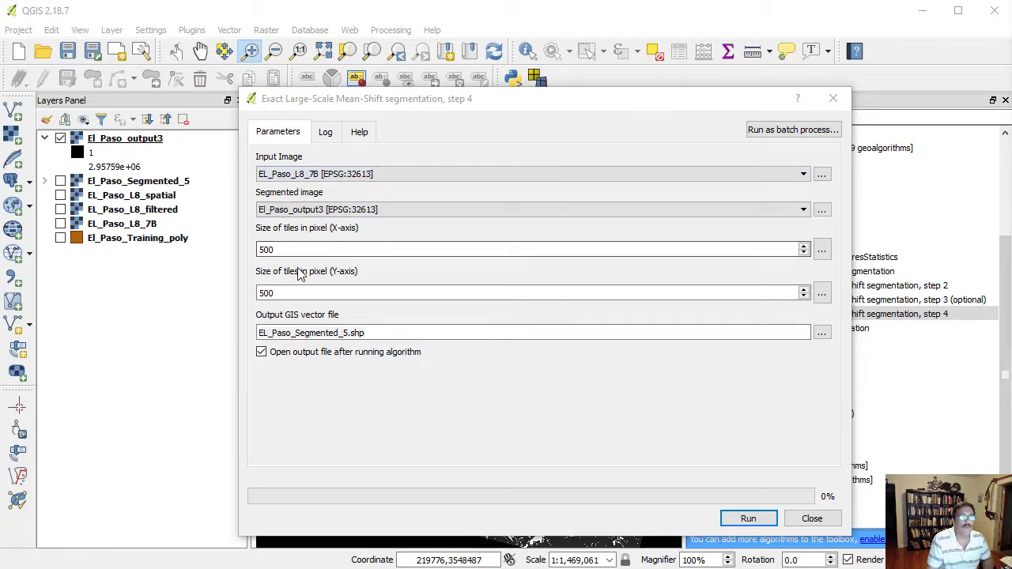
{"action": "left_click", "coordinate": [748, 518]}
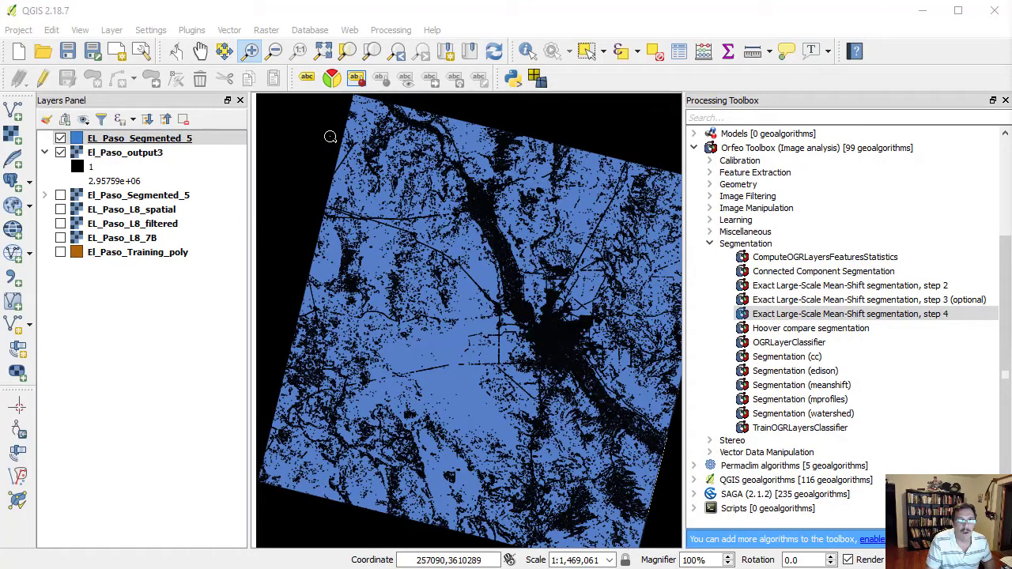
- Style the EL_Paso_Segmented_5 polygons with transparent fill and bright green outline, and inspect the segment boundaries over EL_Paso_L8_7B
{"action": "left_click", "coordinate": [165, 140]}
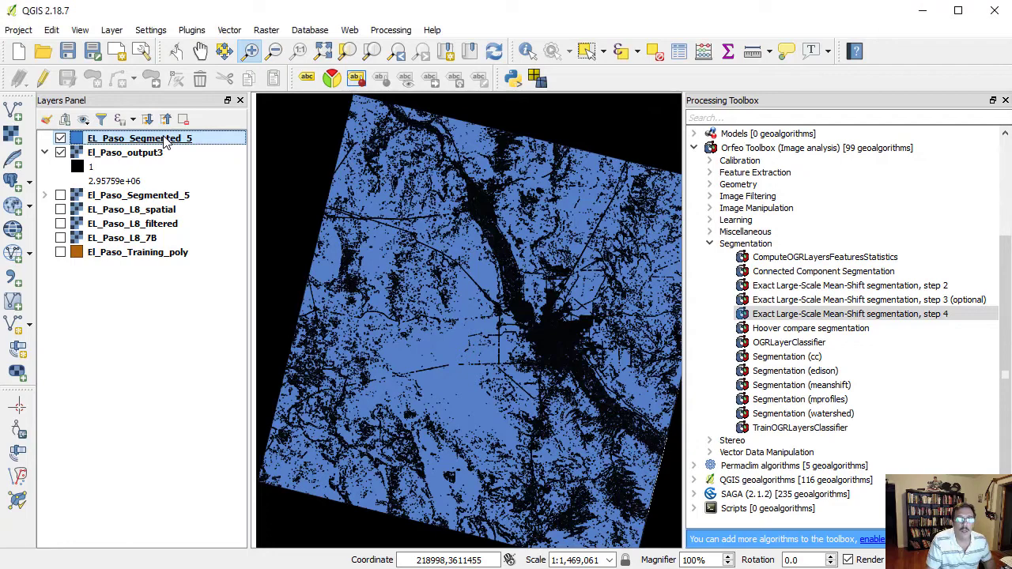
{"action": "double_click", "coordinate": [166, 139]}
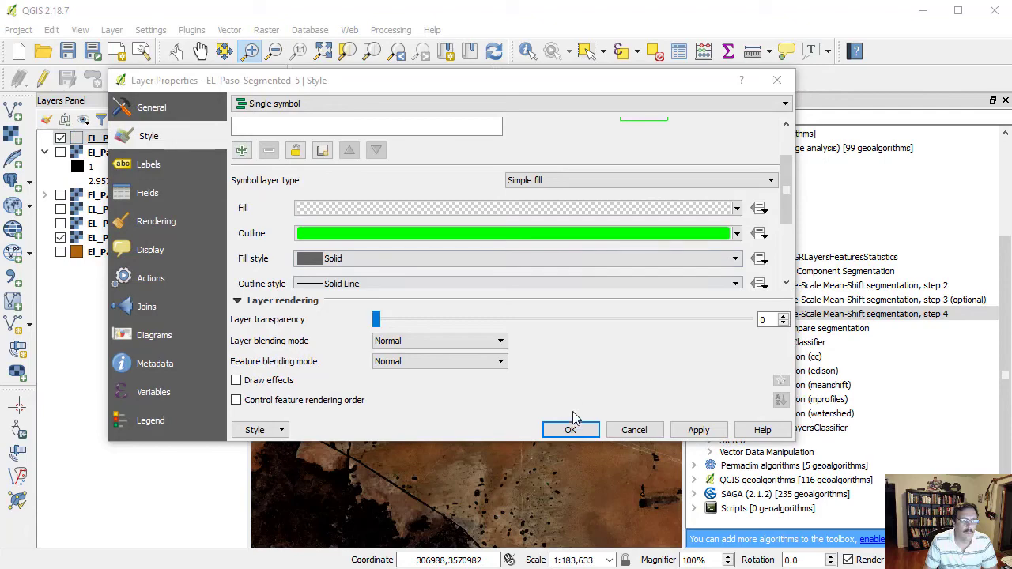
{"action": "left_click", "coordinate": [570, 430]}
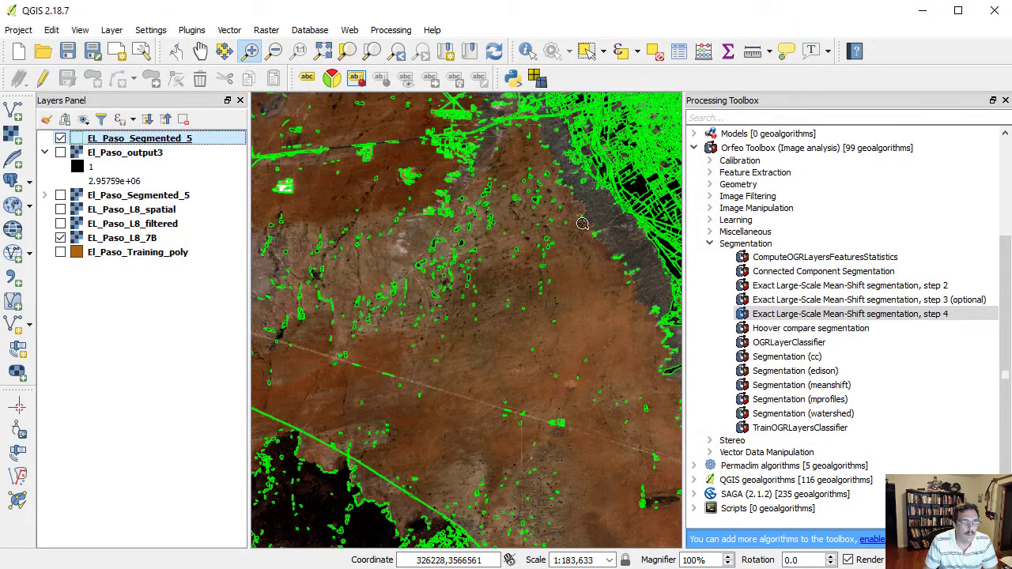
{"action": "left_click", "coordinate": [639, 193]}
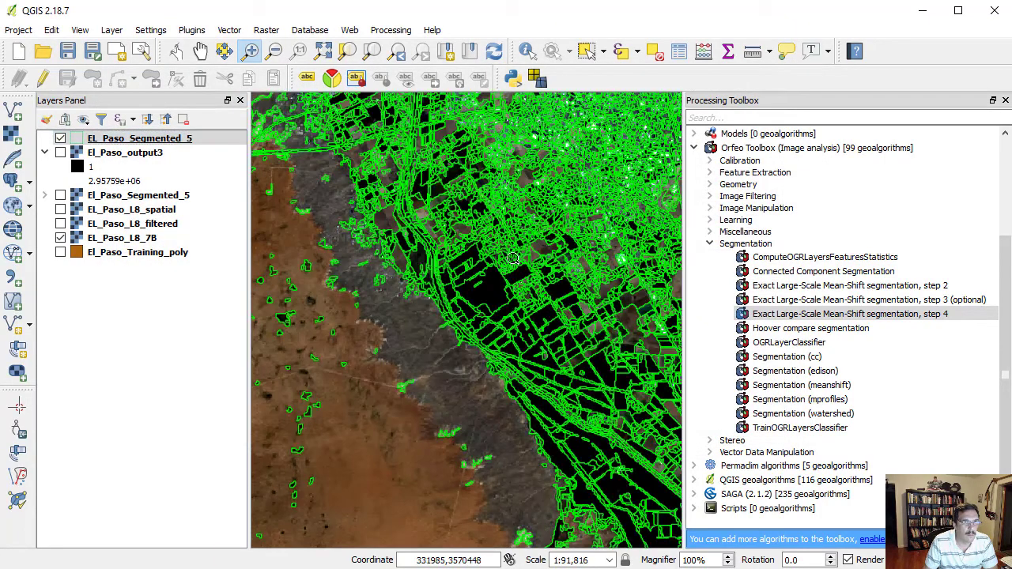
{"action": "left_click", "coordinate": [449, 290]}
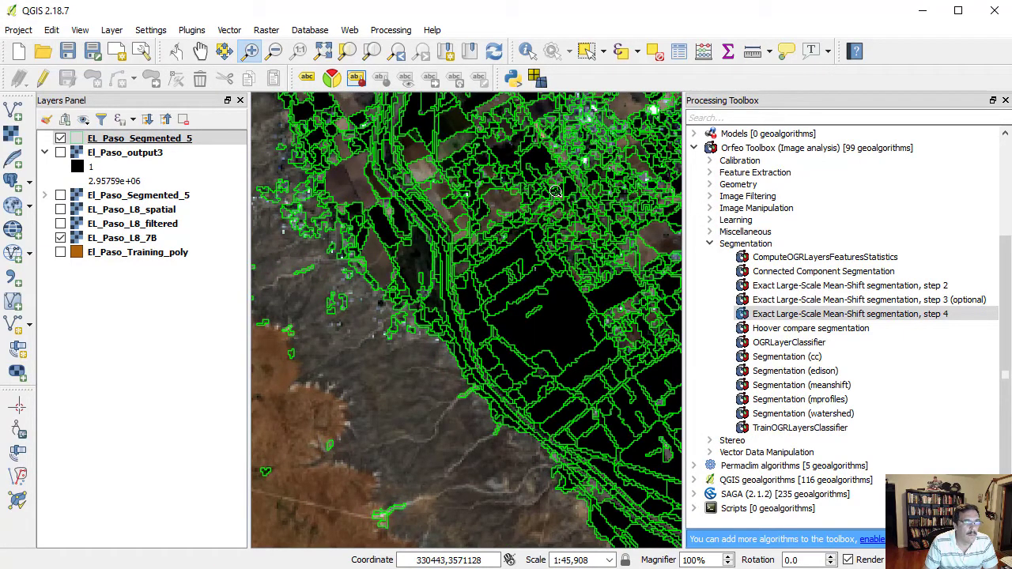
- Examine the per-segment label, pixel count, and band mean and variance fields in the EL_Paso_Segmented_5 vector layer's attribute table
{"action": "left_click_drag", "start_coordinate": [493, 190], "coordinate": [575, 232]}
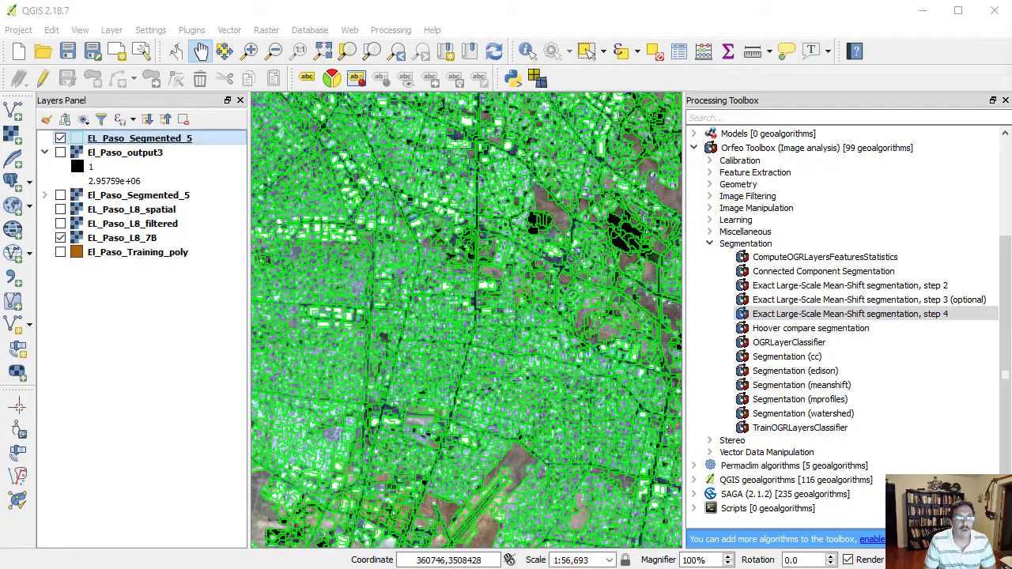
{"action": "left_click", "coordinate": [162, 140]}
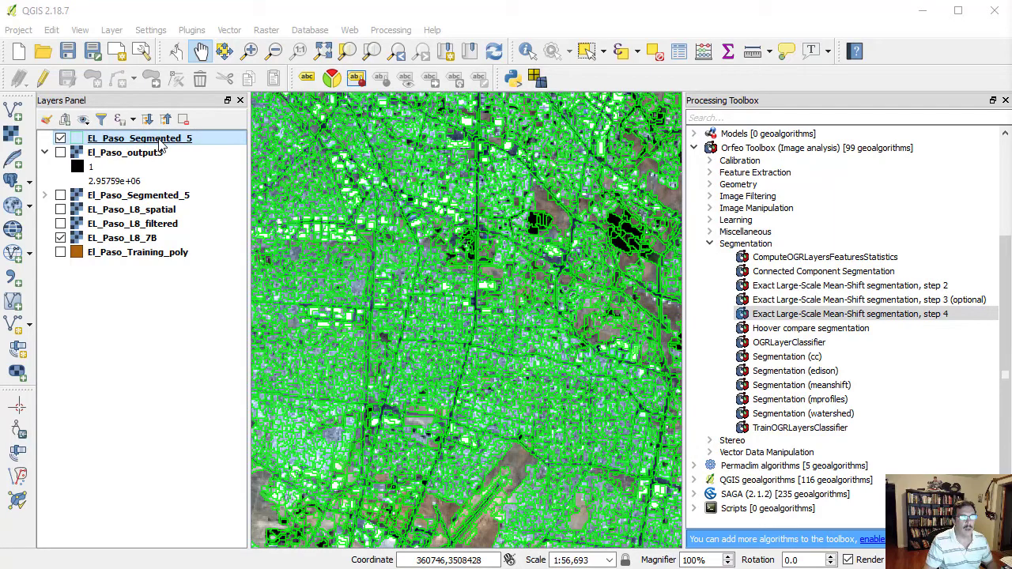
{"action": "right_click", "coordinate": [161, 142]}
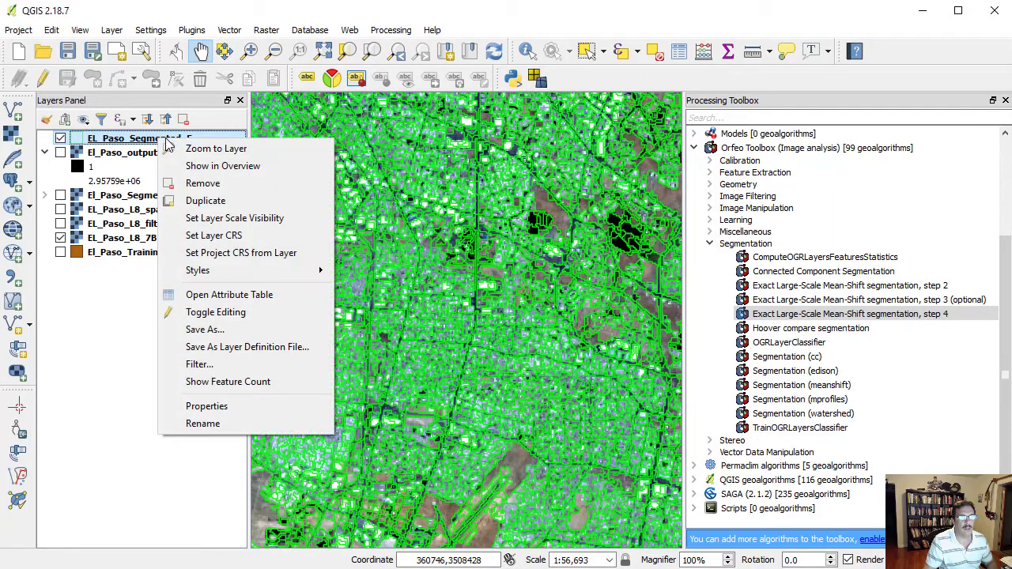
{"action": "left_click", "coordinate": [212, 296]}
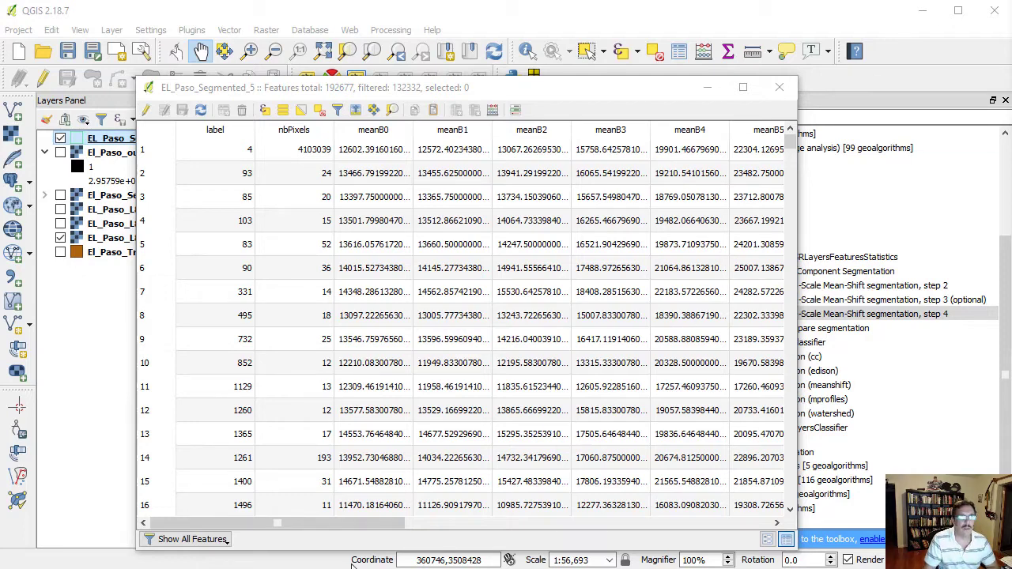
{"action": "left_click_drag", "start_coordinate": [372, 522], "coordinate": [590, 536]}
{"action": "left_click_drag", "start_coordinate": [531, 531], "coordinate": [380, 525]}
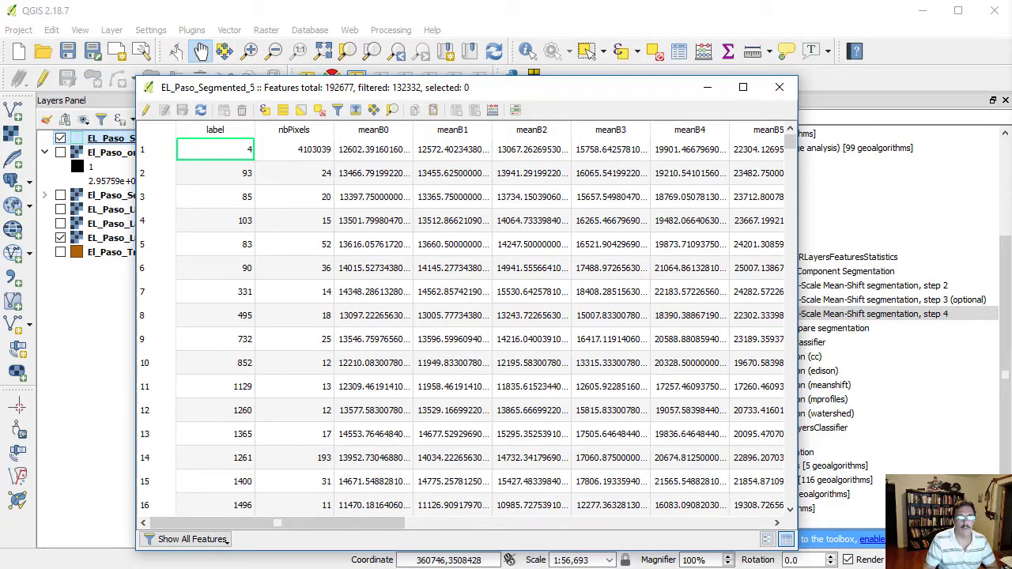
{"action": "left_click", "coordinate": [778, 87]}
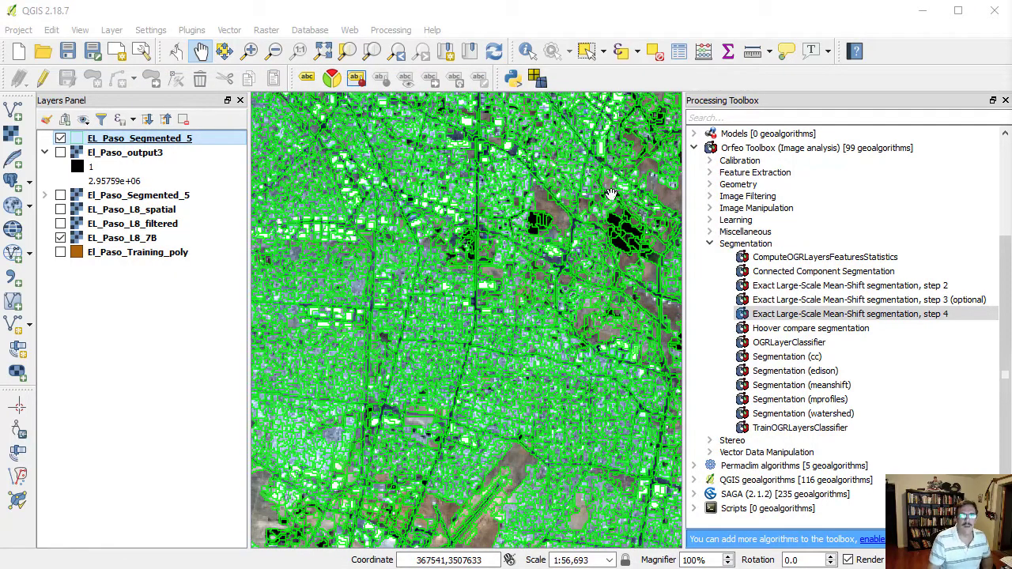
- Move the El_Paso_Training_poly layer above EL_Paso_Segmented_5 and display the training polygons
{"action": "left_click", "coordinate": [141, 257]}
{"action": "left_click_drag", "start_coordinate": [141, 257], "coordinate": [154, 142]}
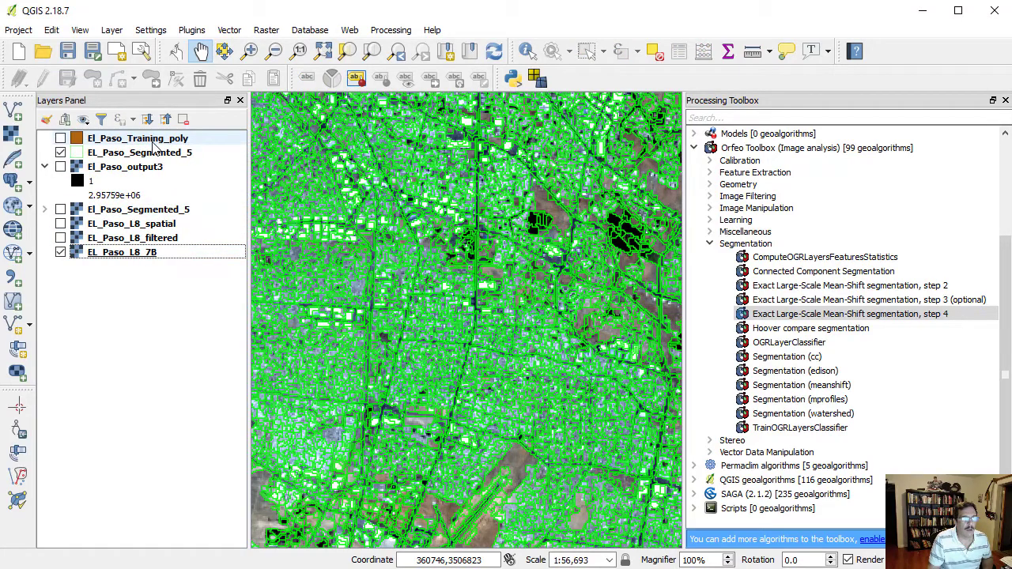
{"action": "left_click", "coordinate": [61, 139]}
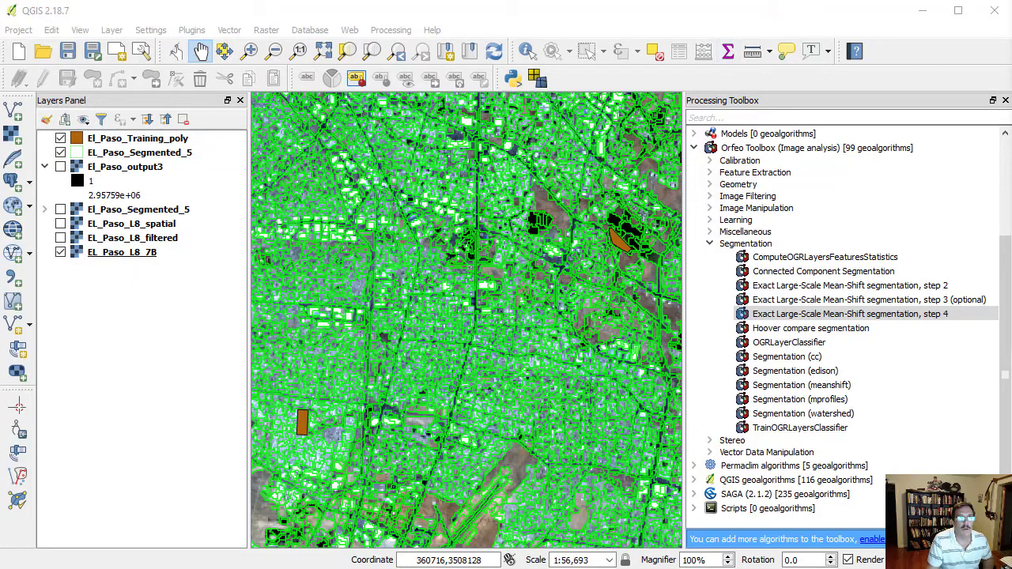
- Join the El_Paso_Training_poly attributes to the EL_Paso_Segmented_5 polygons by location, creating the El_Paso_S_T_Join layer
{"action": "left_click", "coordinate": [229, 32]}
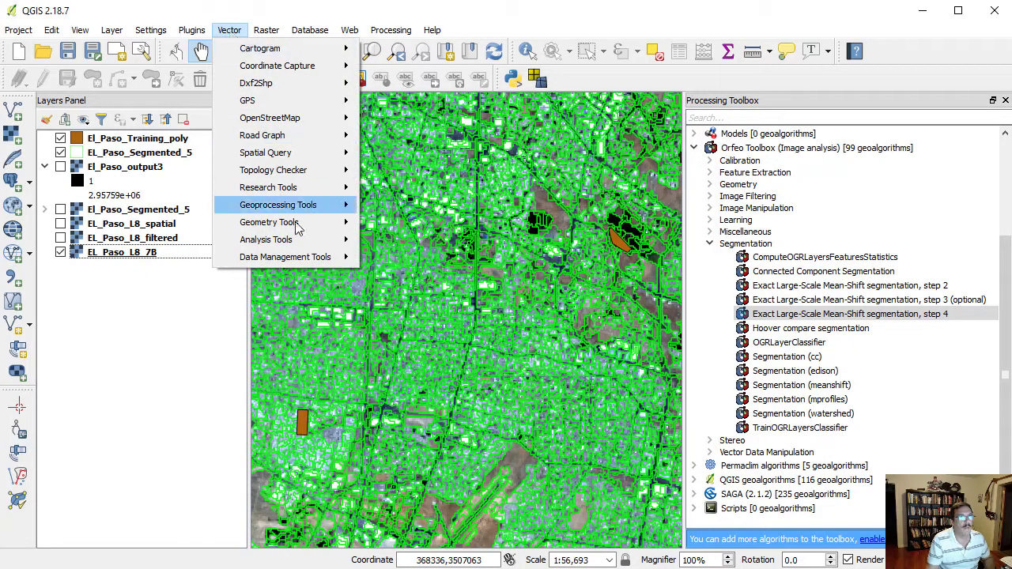
{"action": "mouse_move", "coordinate": [318, 263]}
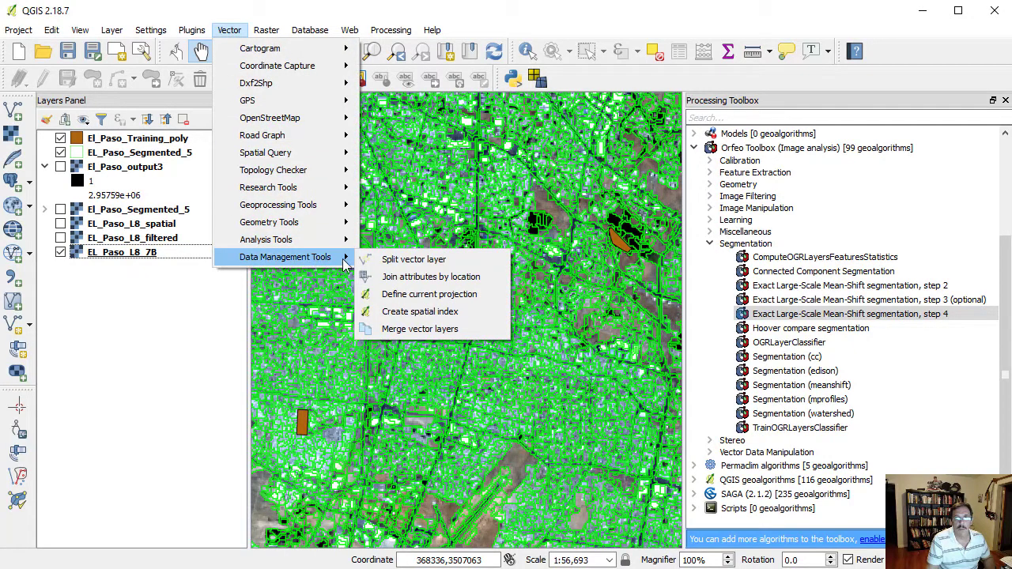
{"action": "left_click", "coordinate": [417, 278]}
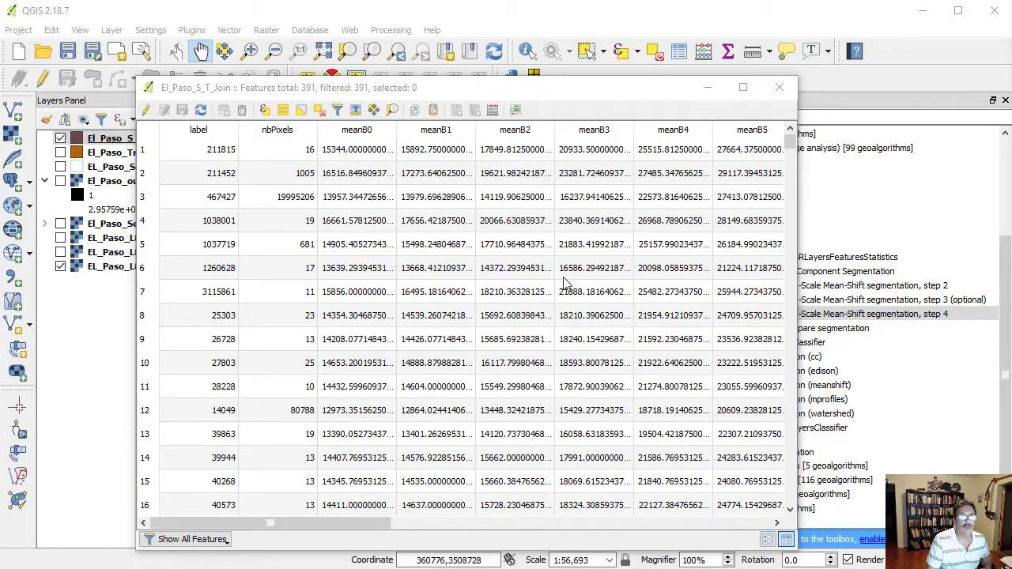
- Examine the joined Id and Class fields across all records in the El_Paso_S_T_Join attribute table
{"action": "left_click_drag", "start_coordinate": [325, 521], "coordinate": [705, 519]}
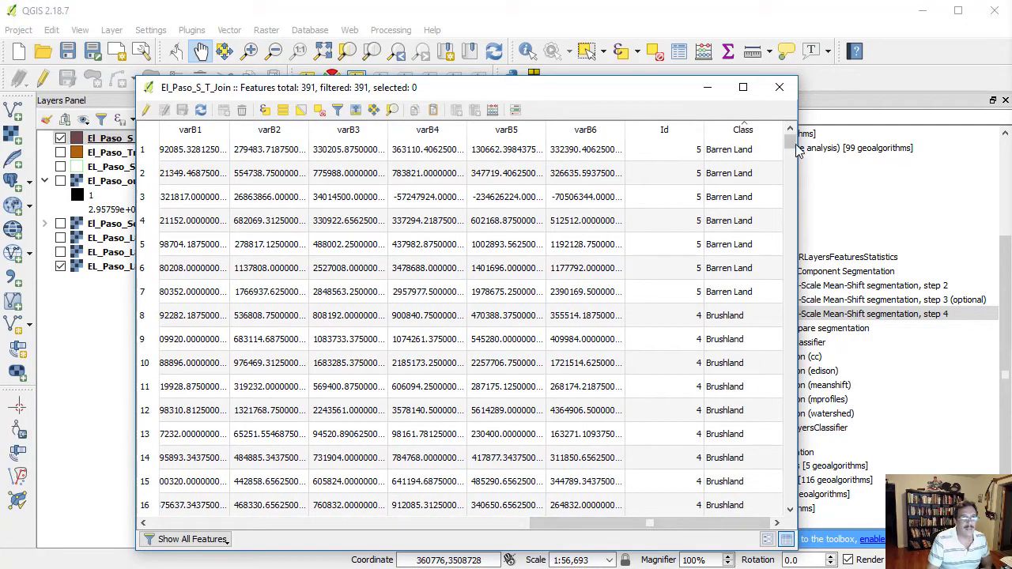
{"action": "left_click_drag", "start_coordinate": [793, 151], "coordinate": [793, 496]}
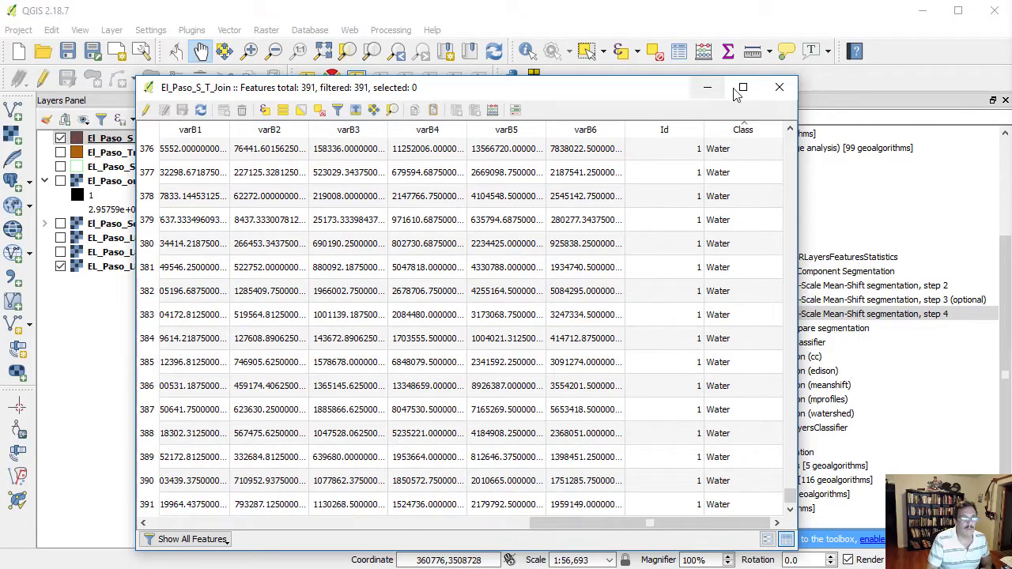
{"action": "left_click", "coordinate": [780, 89]}
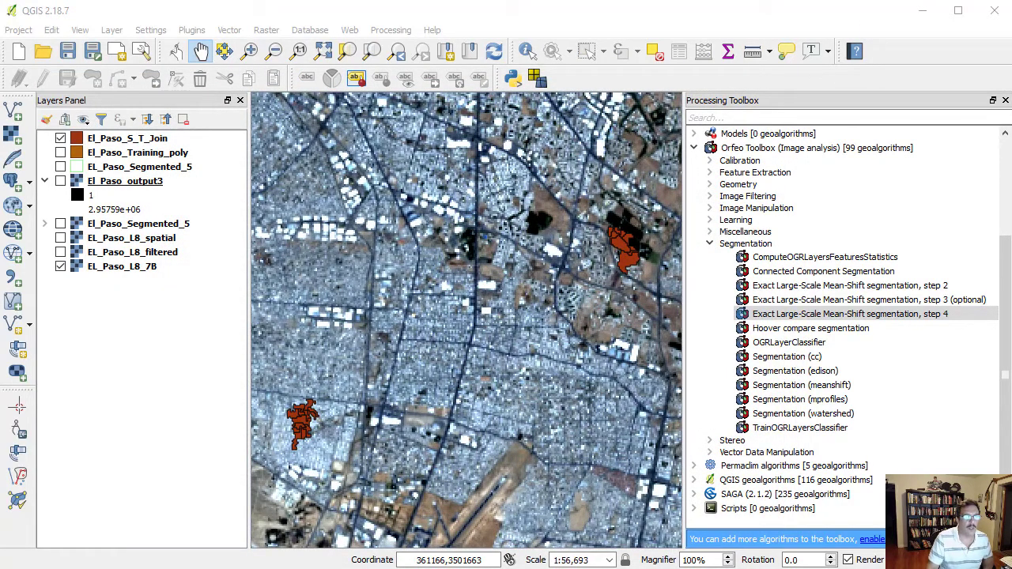
- Open the OSGeo4W Shell and change to the folder G:\Projects\Open_OOC_4_BCR\Landsat_8\prueba
{"action": "key", "text": "super"}
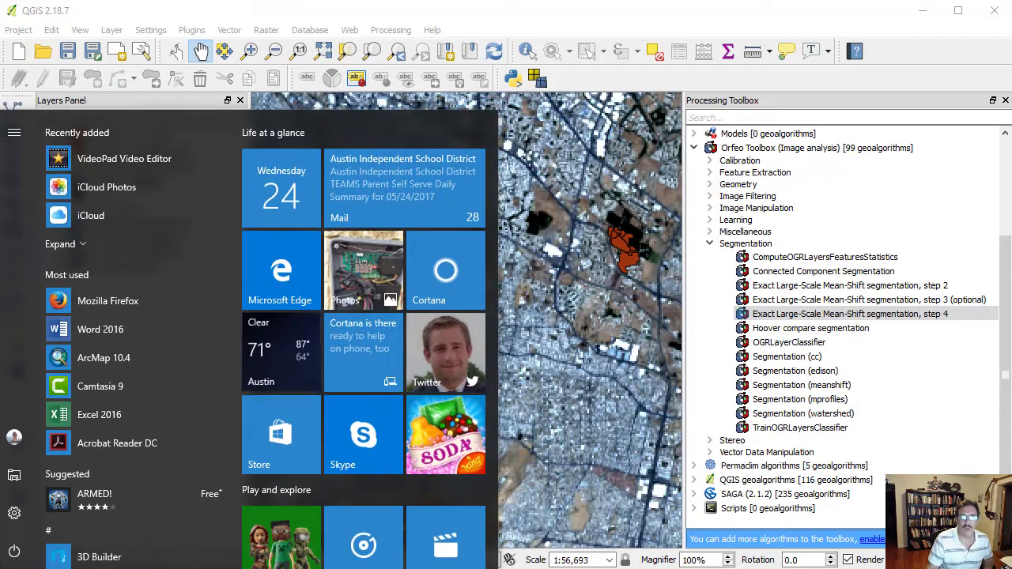
{"action": "key", "text": "super"}
{"action": "type", "text": "os"}
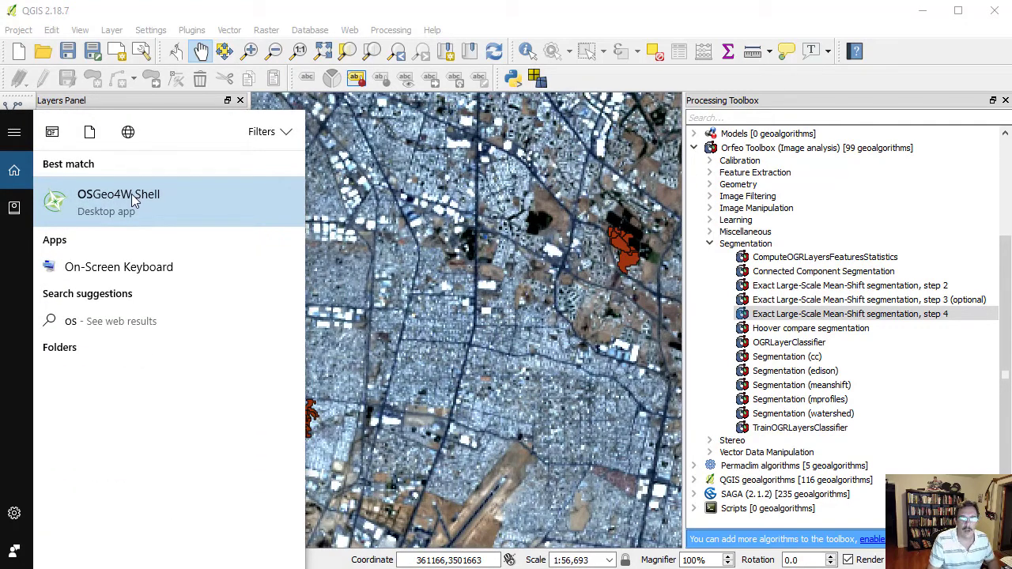
{"action": "left_click", "coordinate": [132, 201]}
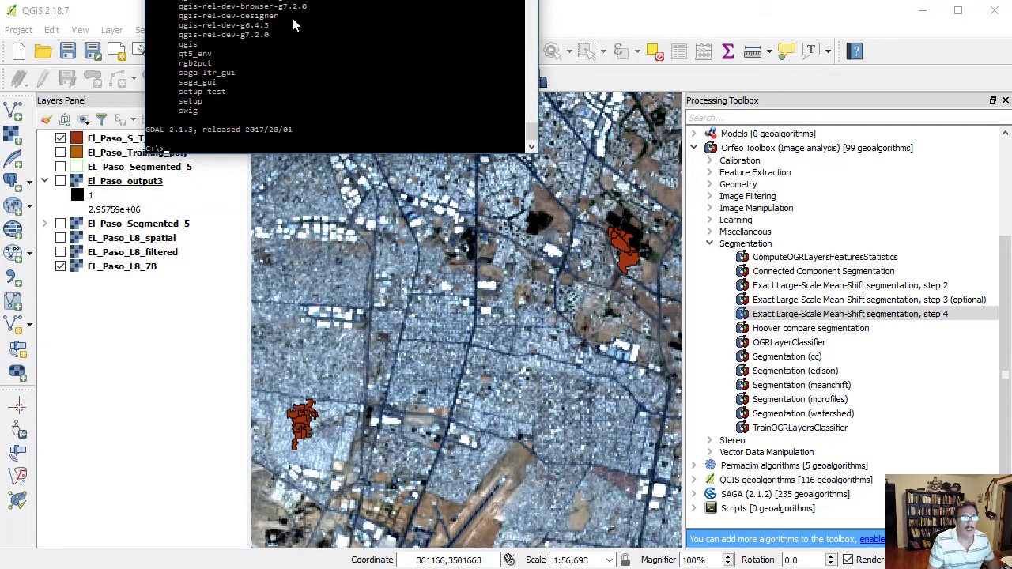
{"action": "left_click_drag", "start_coordinate": [333, 0], "coordinate": [338, 52]}
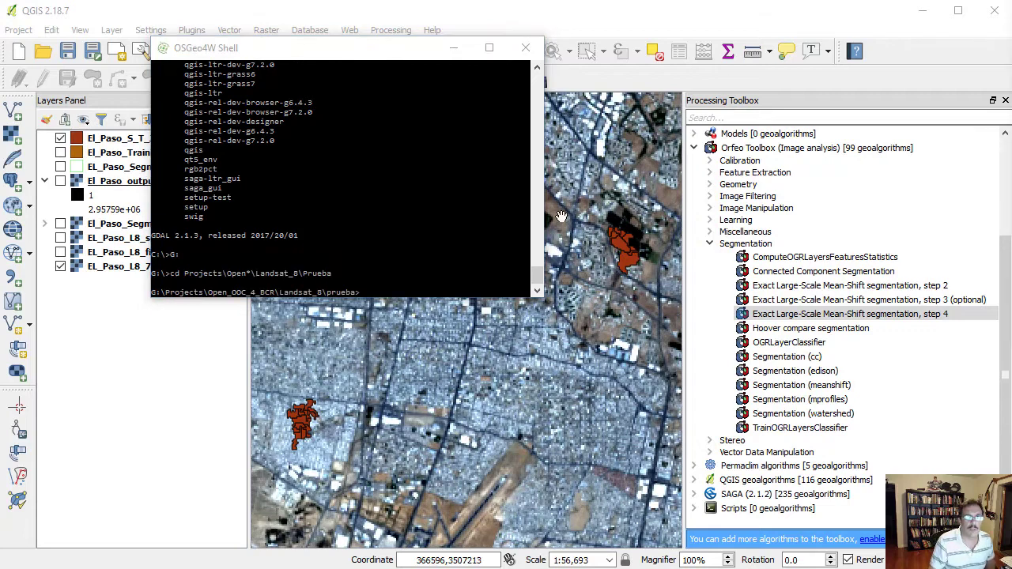
{"action": "left_click", "coordinate": [448, 200]}
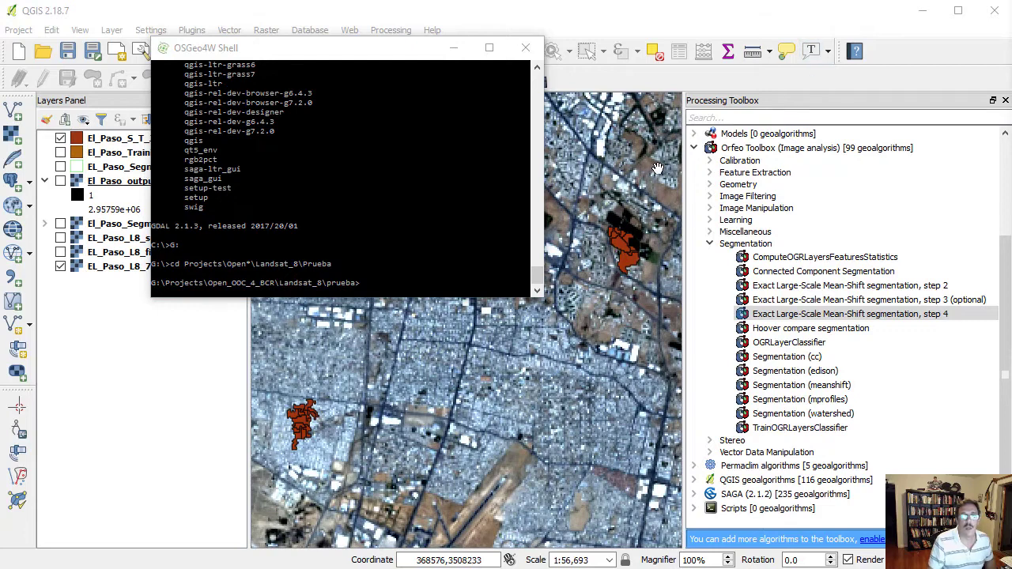
- Paste and run the command otbgui_ComputeOGRLayersFeaturesStatistics in the OSGeo4W Shell
{"action": "left_click", "coordinate": [434, 208]}
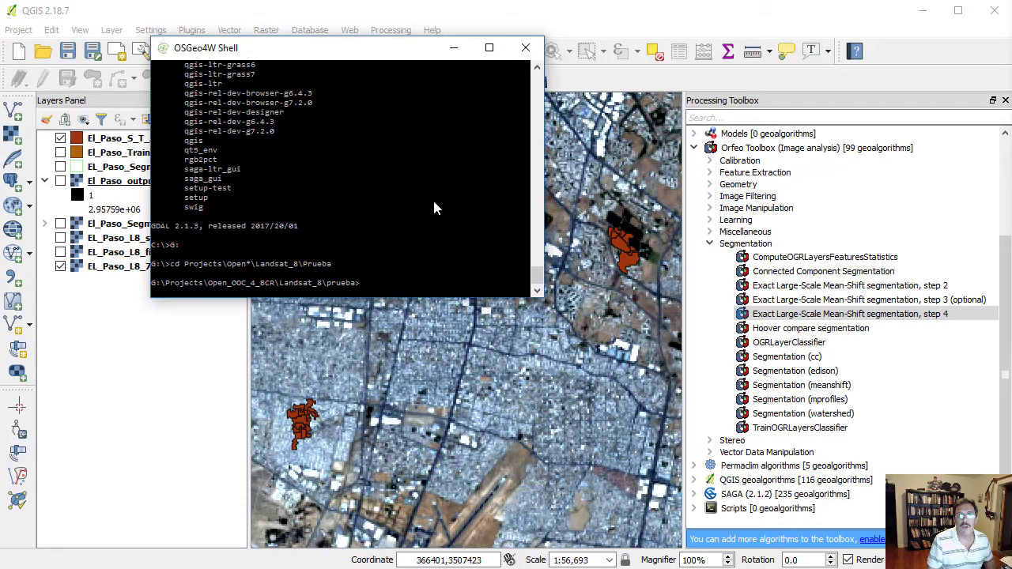
{"action": "right_click", "coordinate": [400, 281]}
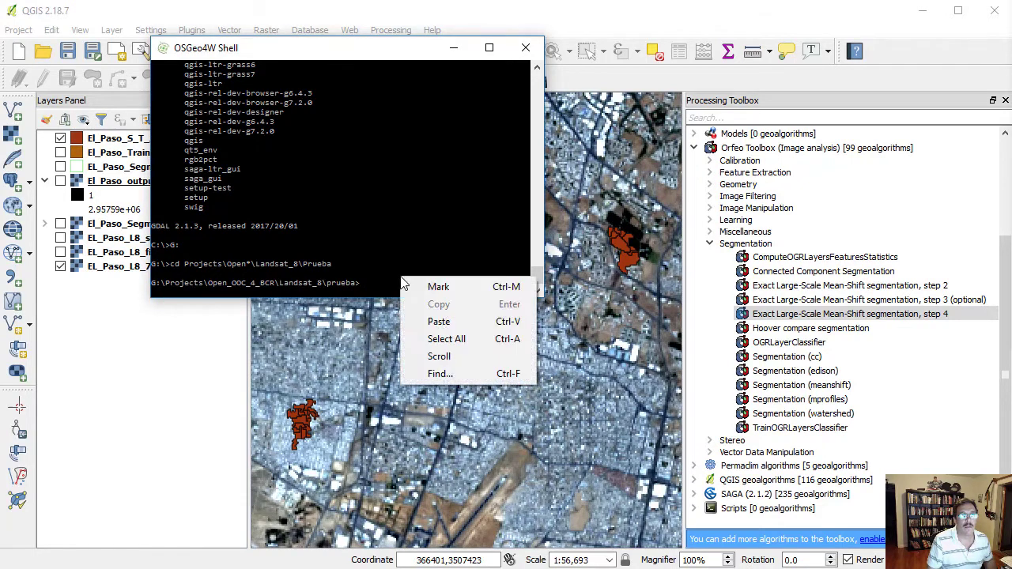
{"action": "left_click", "coordinate": [440, 324]}
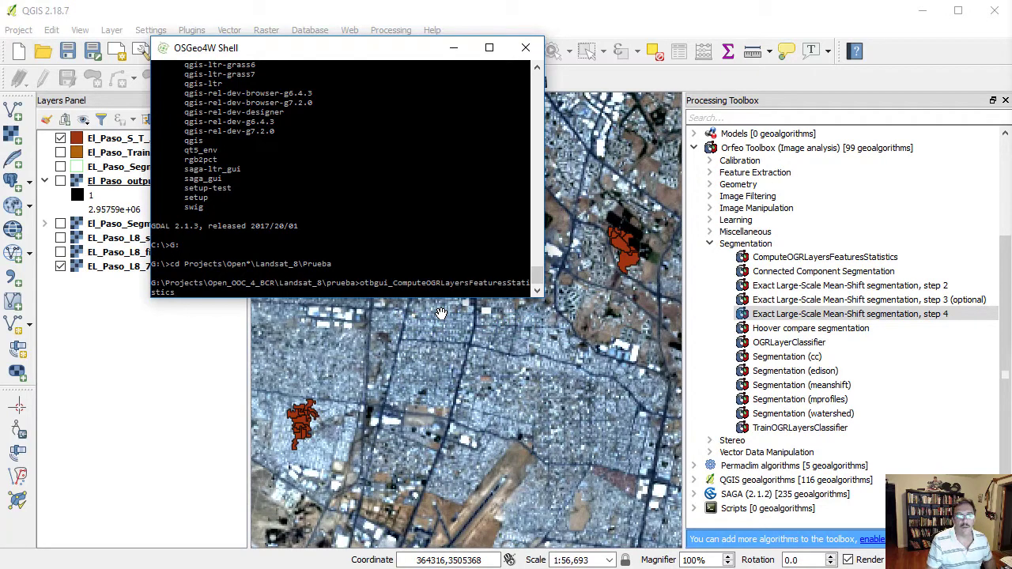
{"action": "key", "text": "Return"}
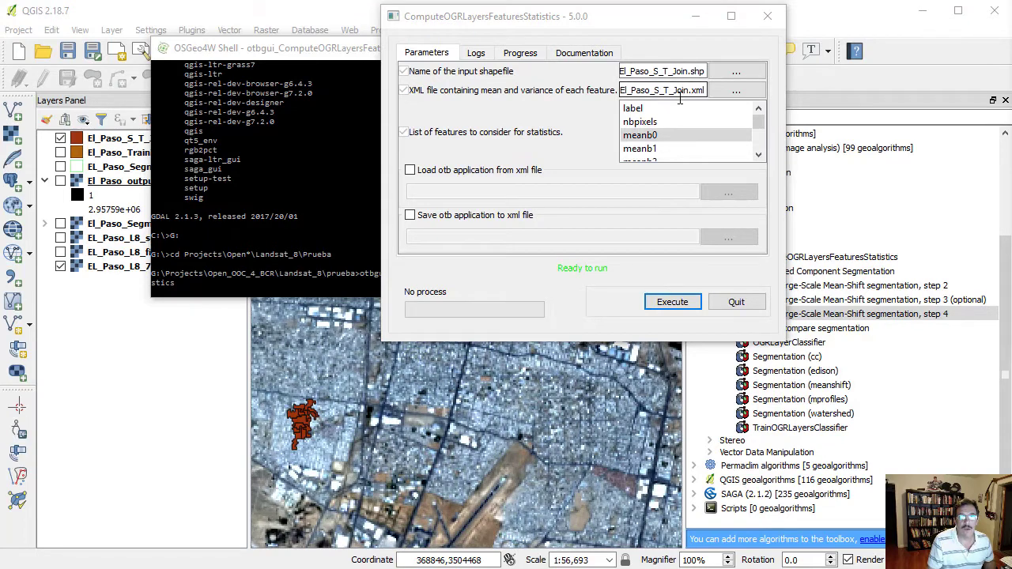
- Select meanb0 through meanb6 as the statistics features for El_Paso_S_T_Join.shp, with El_Paso_S_T_Join.xml as output, and quit the tool
{"action": "left_click", "coordinate": [665, 136]}
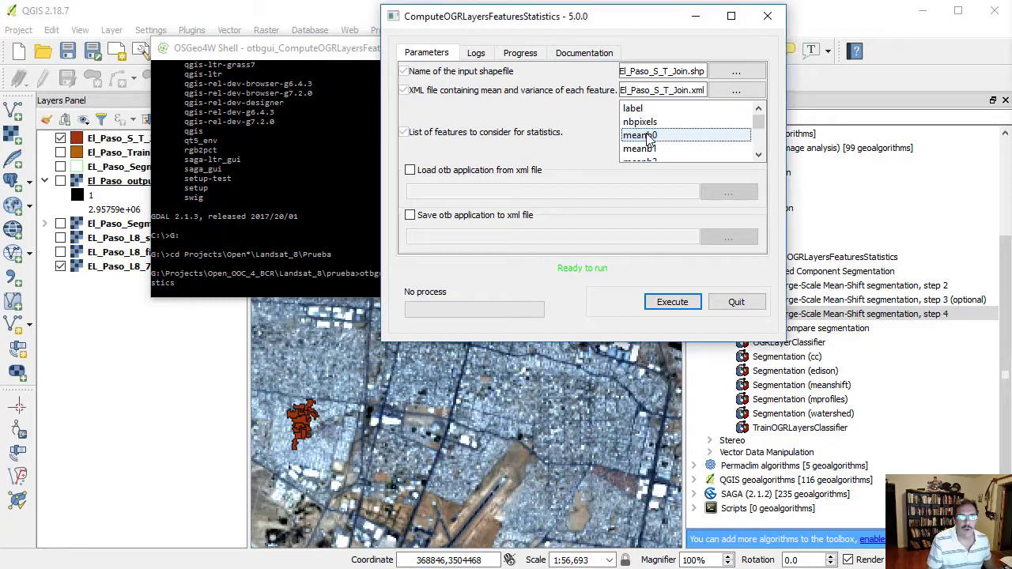
{"action": "left_click", "coordinate": [722, 136]}
{"action": "left_click_drag", "start_coordinate": [760, 127], "coordinate": [760, 136]}
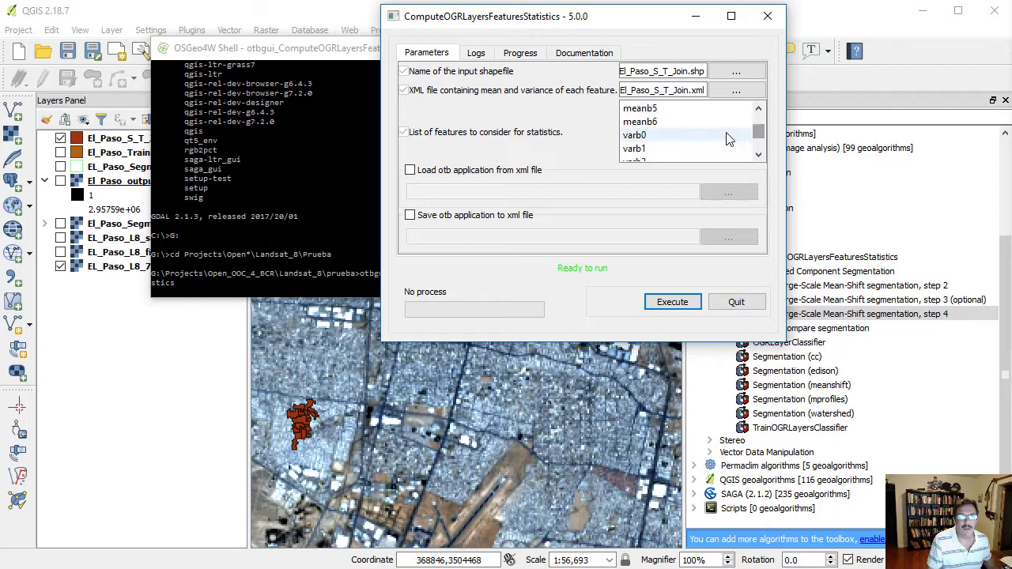
{"action": "left_click", "coordinate": [645, 123]}
{"action": "left_click", "coordinate": [640, 109], "text": "ctrl"}
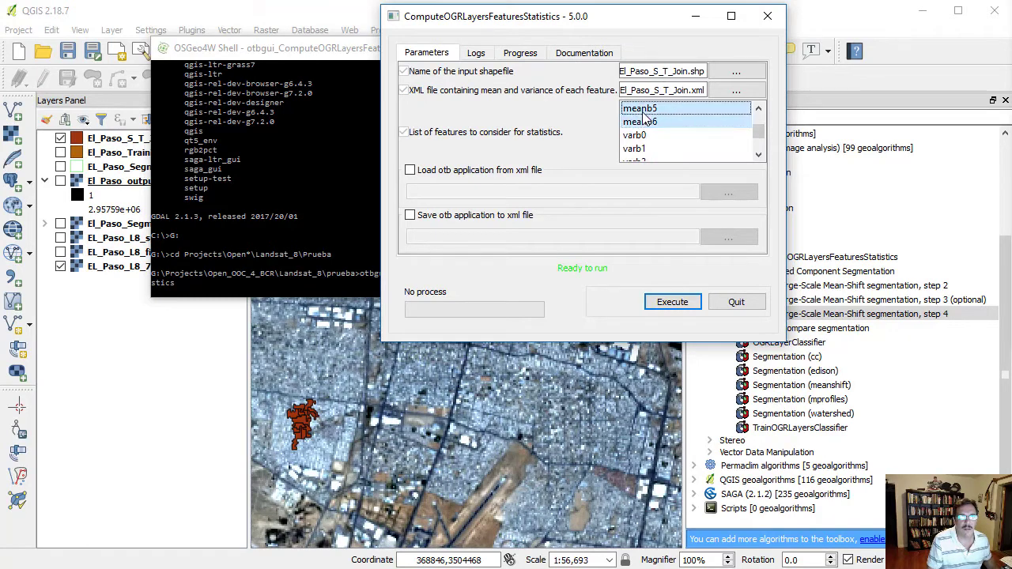
{"action": "left_click", "coordinate": [758, 108]}
{"action": "left_click", "coordinate": [644, 109], "text": "ctrl"}
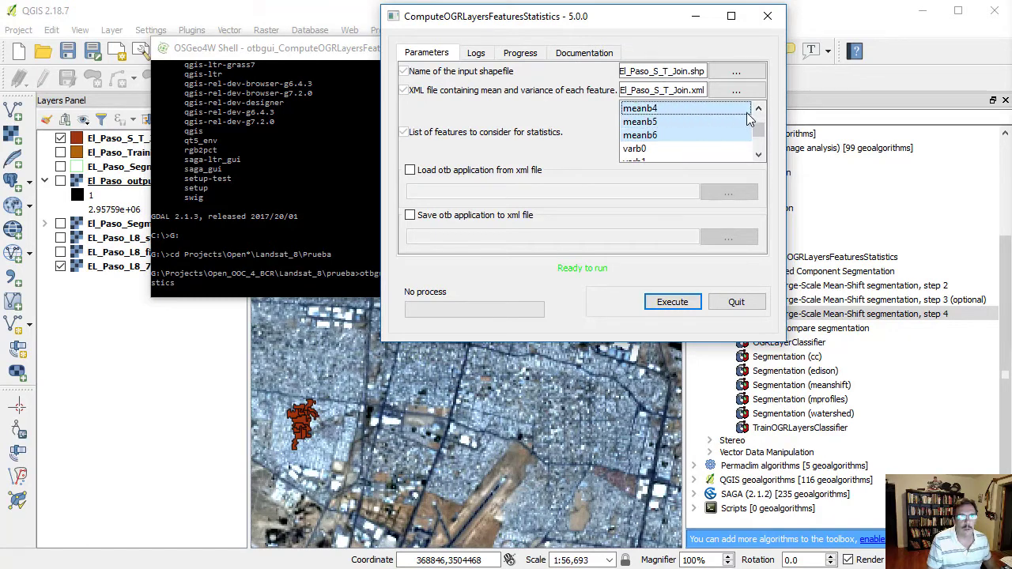
{"action": "left_click", "coordinate": [758, 109]}
{"action": "left_click", "coordinate": [656, 109], "text": "ctrl"}
{"action": "left_click", "coordinate": [758, 108]}
{"action": "left_click", "coordinate": [685, 108], "text": "ctrl"}
{"action": "left_click", "coordinate": [758, 109]}
{"action": "left_click", "coordinate": [656, 109], "text": "ctrl"}
{"action": "left_click", "coordinate": [758, 108]}
{"action": "left_click", "coordinate": [758, 108]}
{"action": "left_click", "coordinate": [652, 122], "text": "ctrl"}
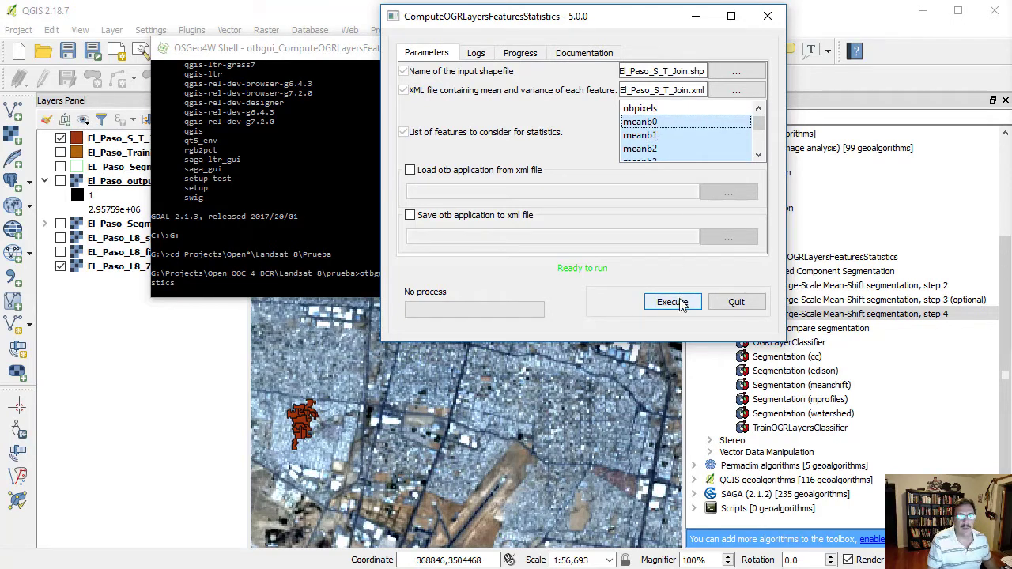
{"action": "left_click", "coordinate": [736, 301]}
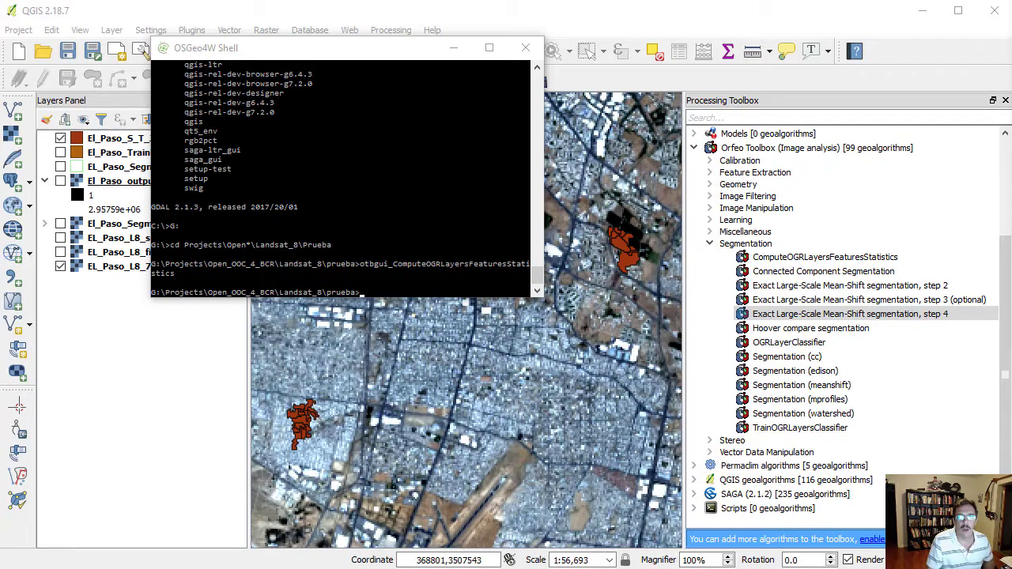
- Switch to File Explorer and open El_Paso_S_T_Join.xml from the prueba folder to examine the feature statistics
{"action": "key", "text": "alt+Tab"}
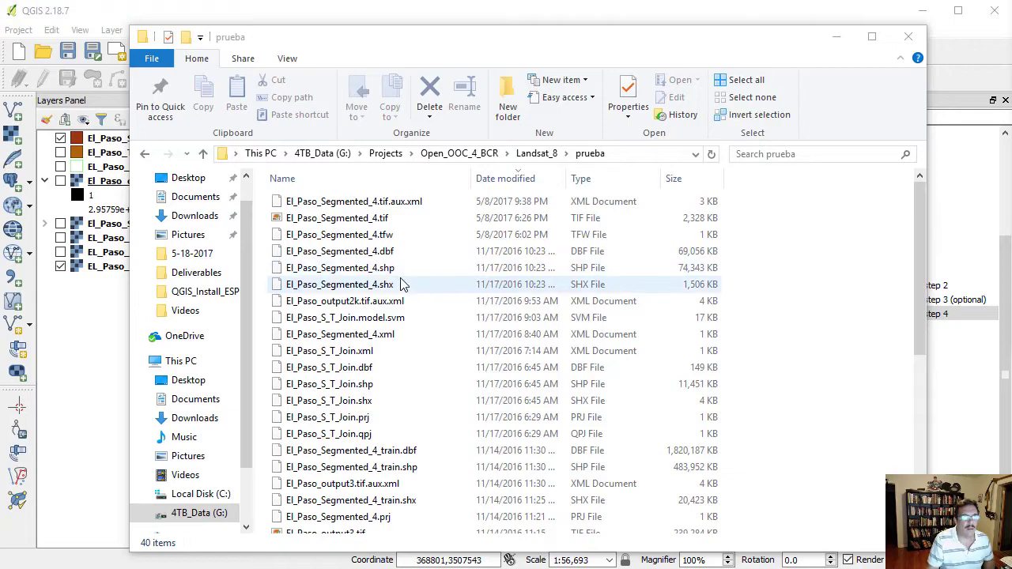
{"action": "scroll", "coordinate": [388, 273], "scroll_direction": "down", "scroll_amount": 2}
{"action": "left_click", "coordinate": [362, 252]}
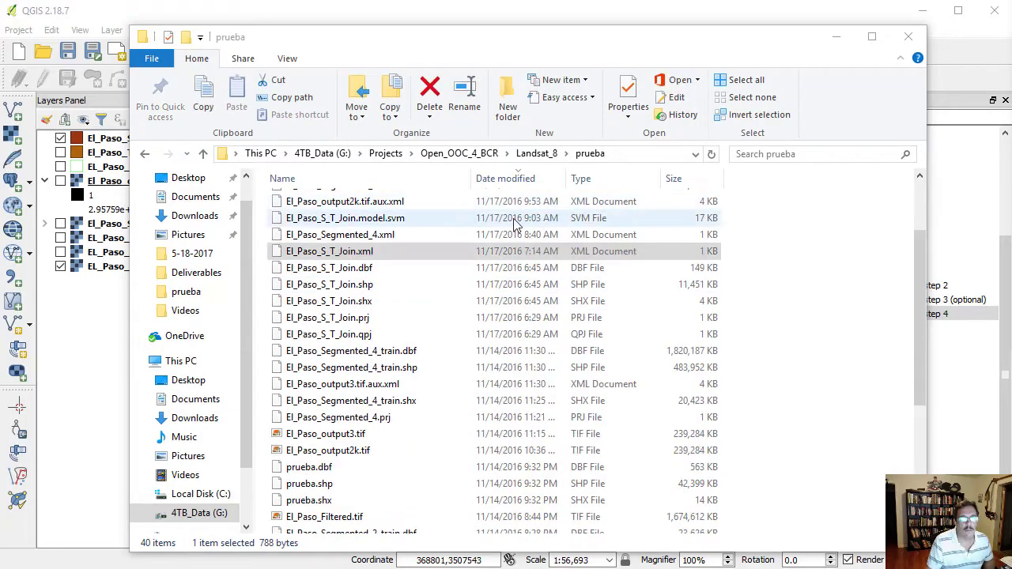
{"action": "double_click", "coordinate": [362, 251]}
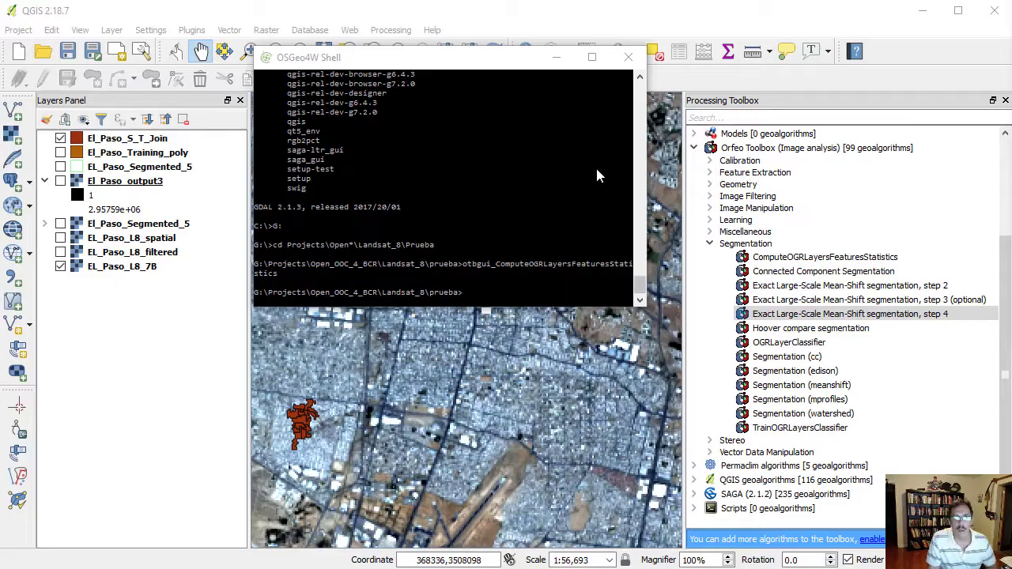
{"action": "key", "text": "Up"}
{"action": "key", "text": "Up"}
{"action": "key", "text": "Return"}
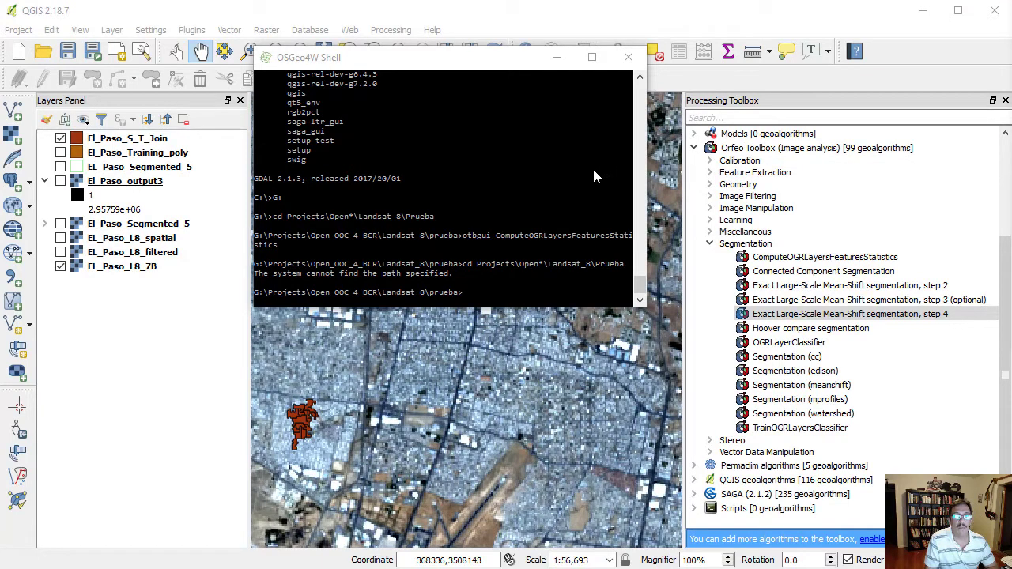
- Rerun otbgui_ComputeOGRLayersFeaturesStatistics for EL_Paso_Segmented_5.shp with the meanb features and EL_Paso_Segmented_5.xml as output, and quit the tool
{"action": "key", "text": "Up"}
{"action": "key", "text": "Up"}
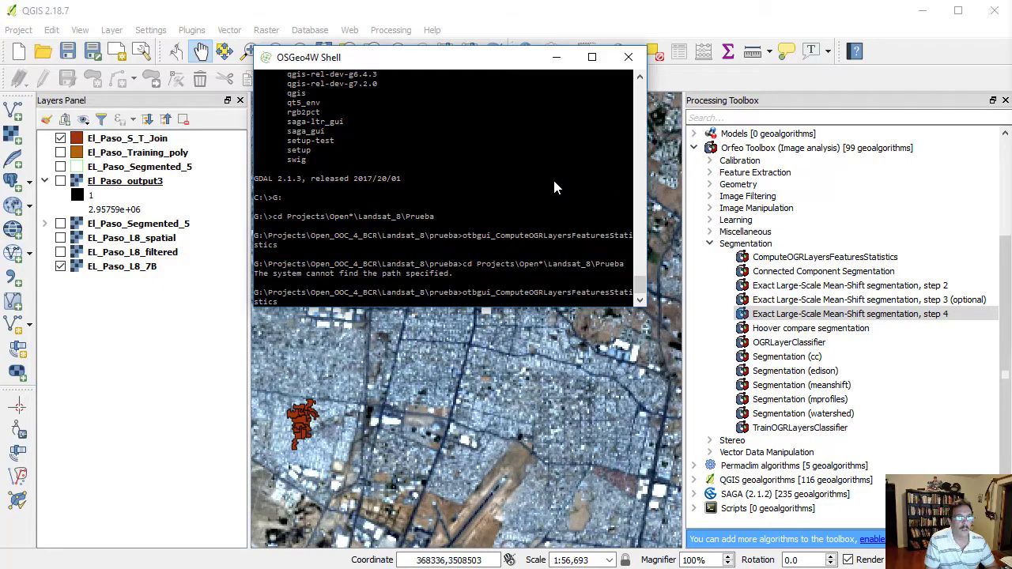
{"action": "key", "text": "Return"}
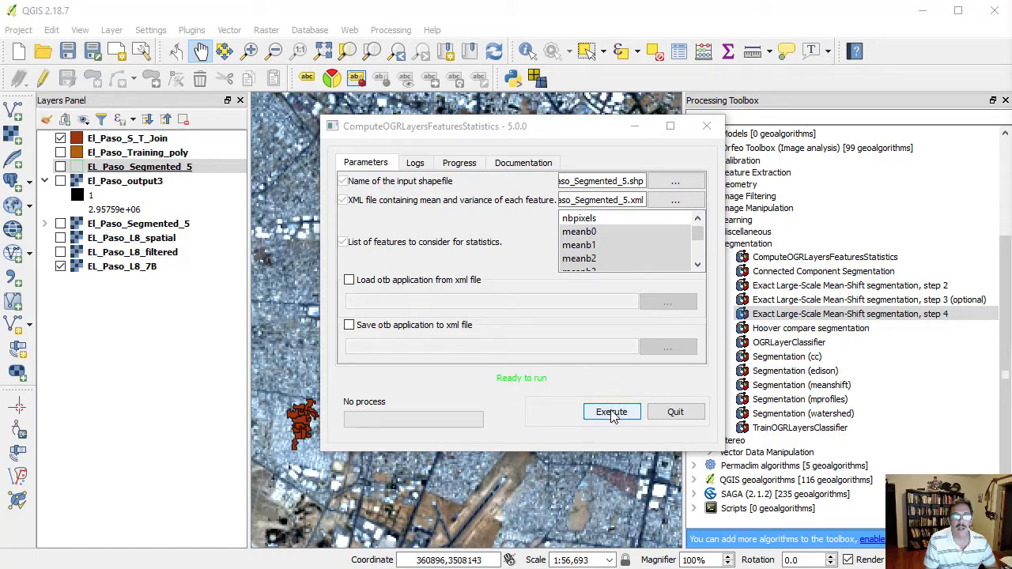
{"action": "left_click", "coordinate": [675, 412]}
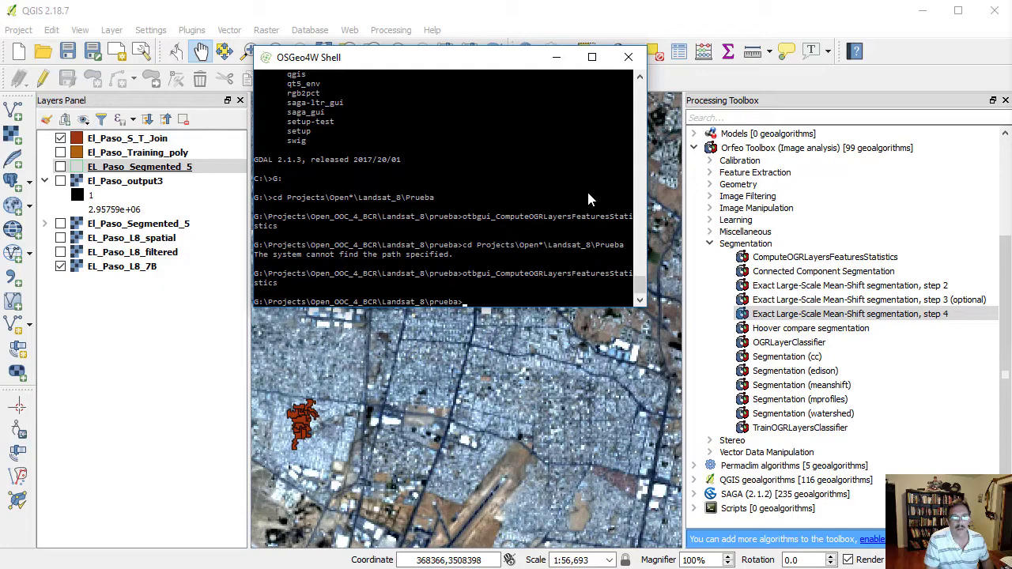
- Run otbgui_TrainOGRLayersClassifier in the OSGeo4W Shell and view the tool's documentation
{"action": "type", "text": "otbgui_TrainOGRLayersClassifier"}
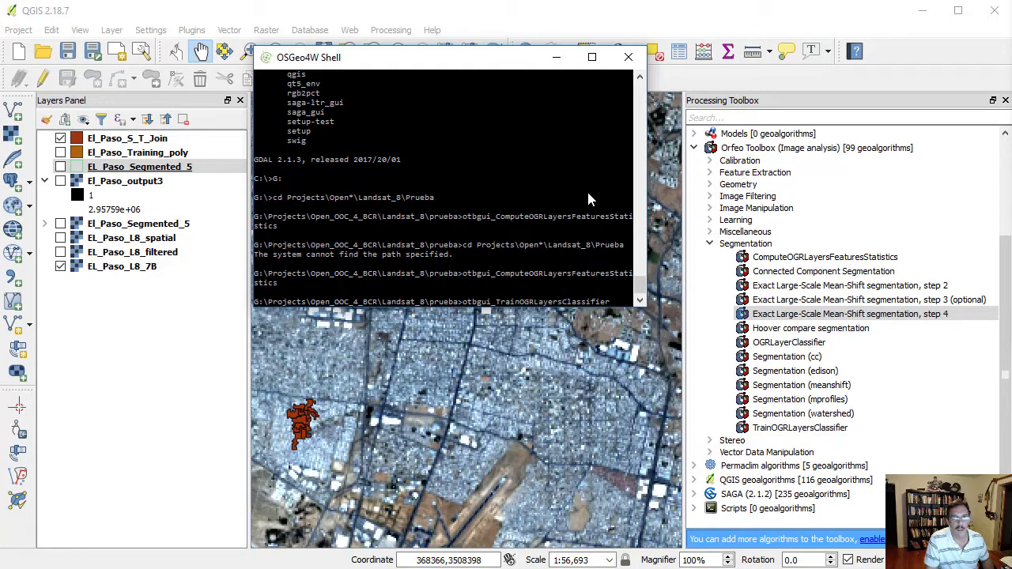
{"action": "key", "text": "Return"}
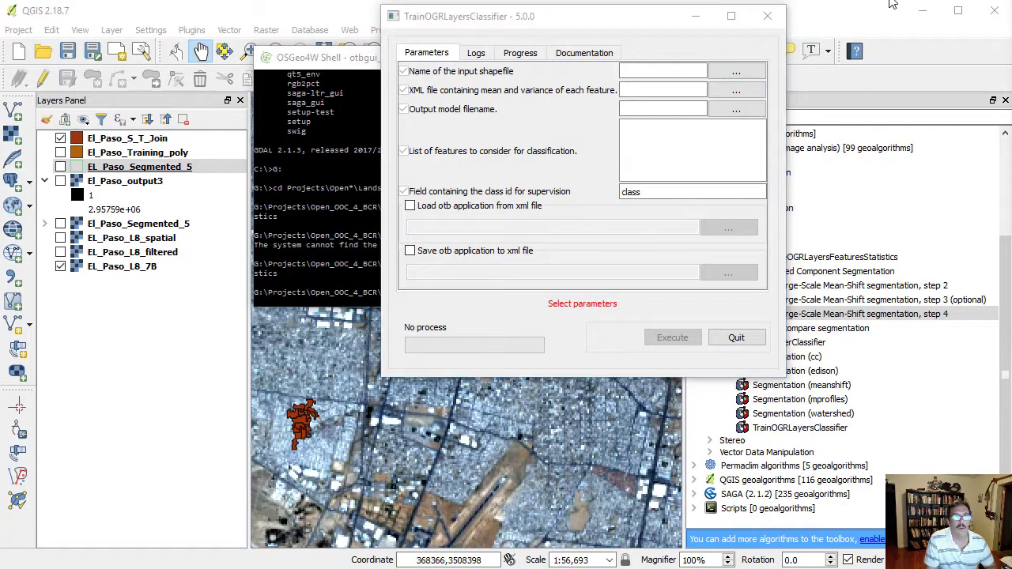
{"action": "left_click", "coordinate": [589, 57]}
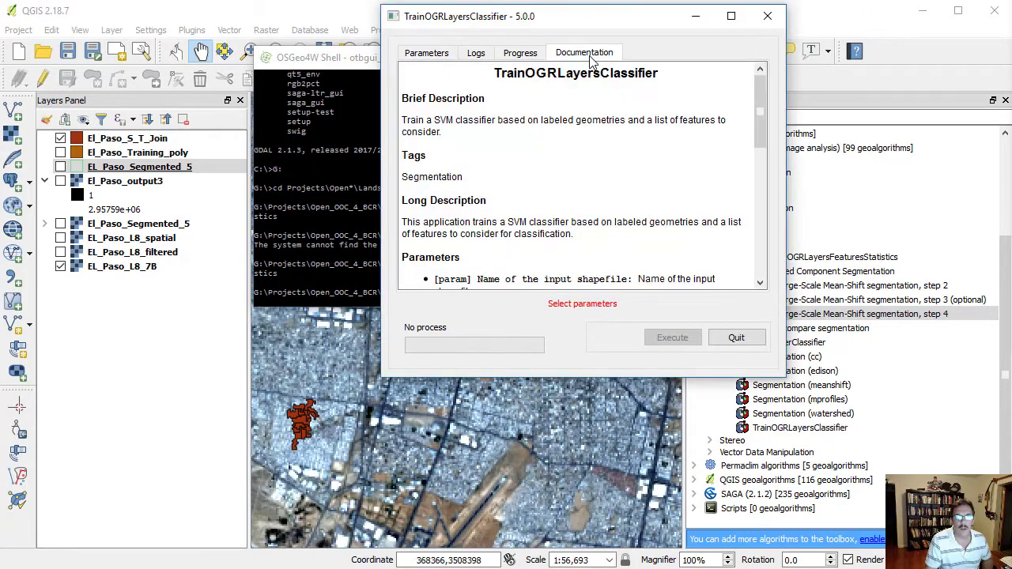
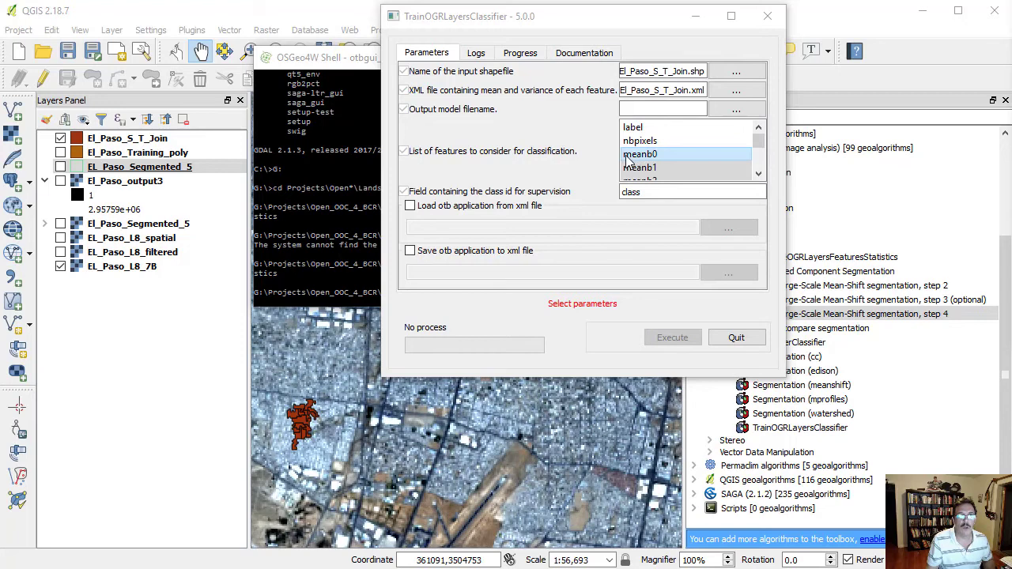
- Configure classifier training with El_Paso_S_T_Join.shp and El_Paso_S_T_Join.xml, features meanb0 to meanb6, output El_Paso_S_T_Join.model.svm and class field Id
{"action": "left_click_drag", "start_coordinate": [760, 138], "coordinate": [759, 146]}
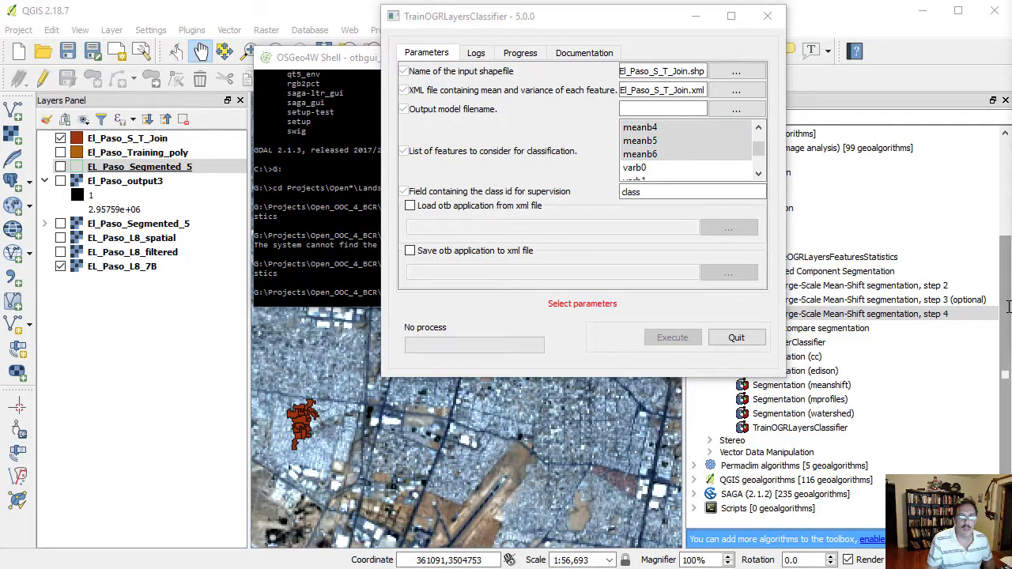
{"action": "left_click", "coordinate": [683, 109]}
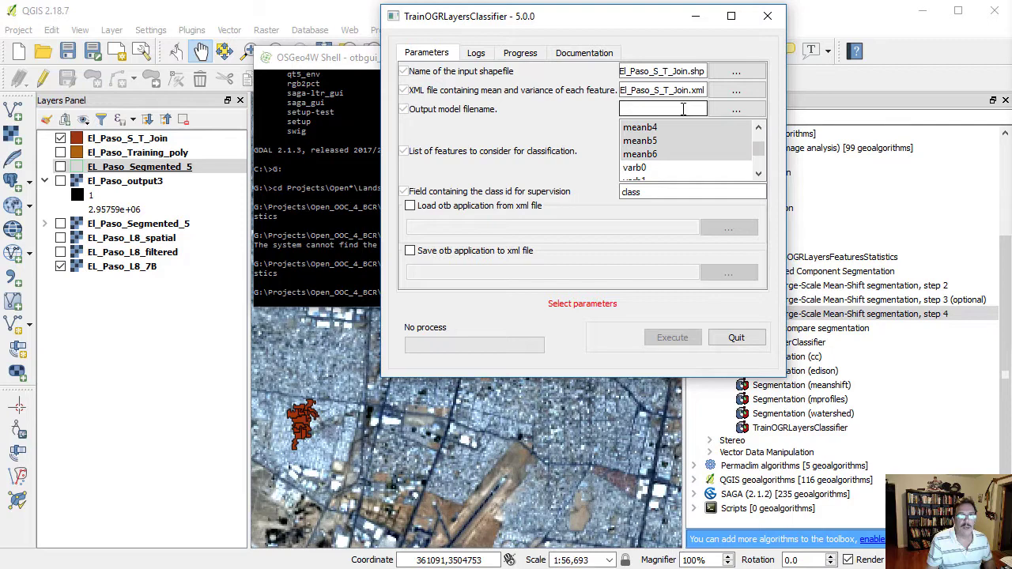
{"action": "type", "text": "El_Paso_S_T_Join"}
{"action": "type", "text": ".model.svm"}
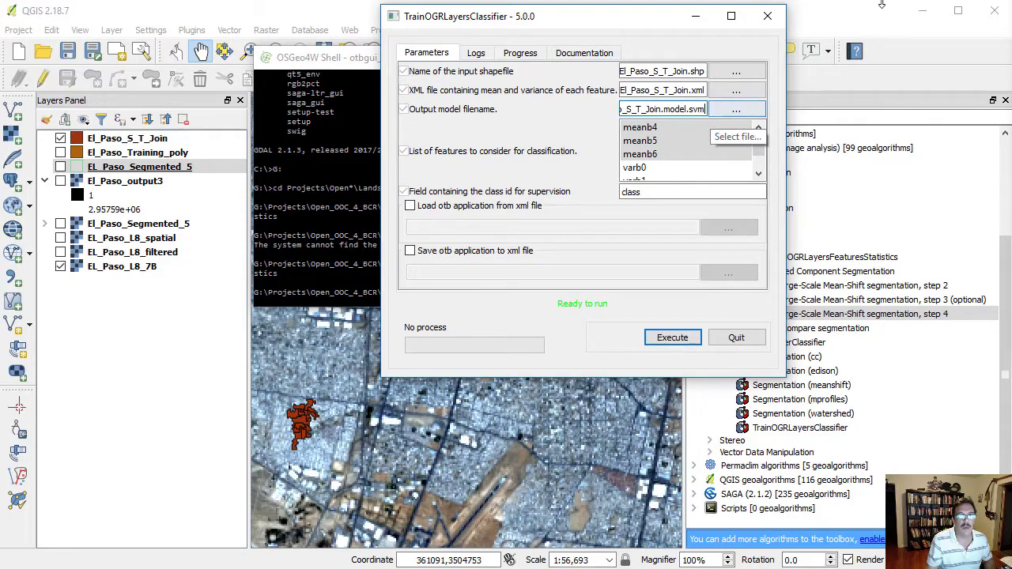
{"action": "left_click", "coordinate": [914, 5]}
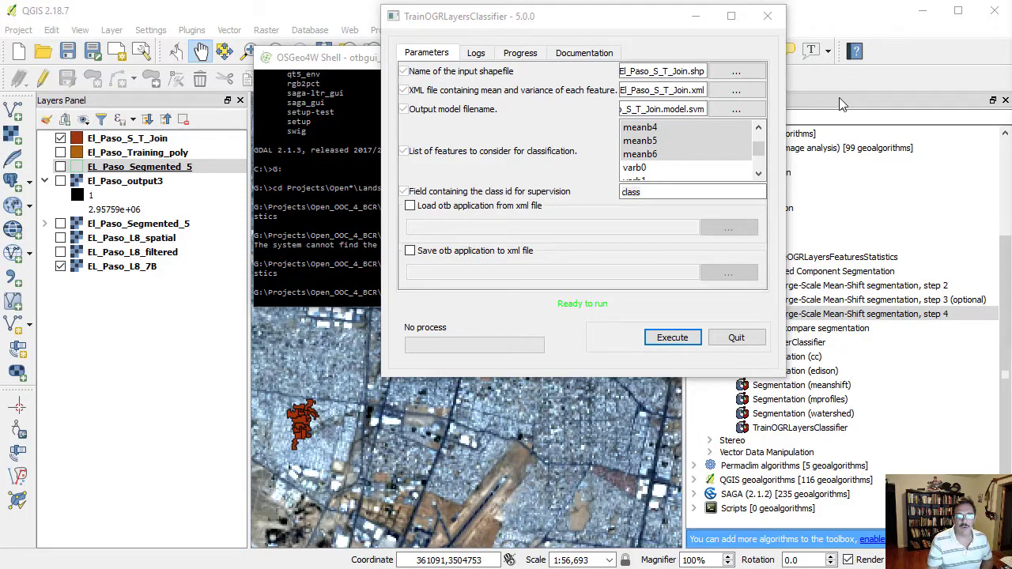
{"action": "double_click", "coordinate": [622, 194]}
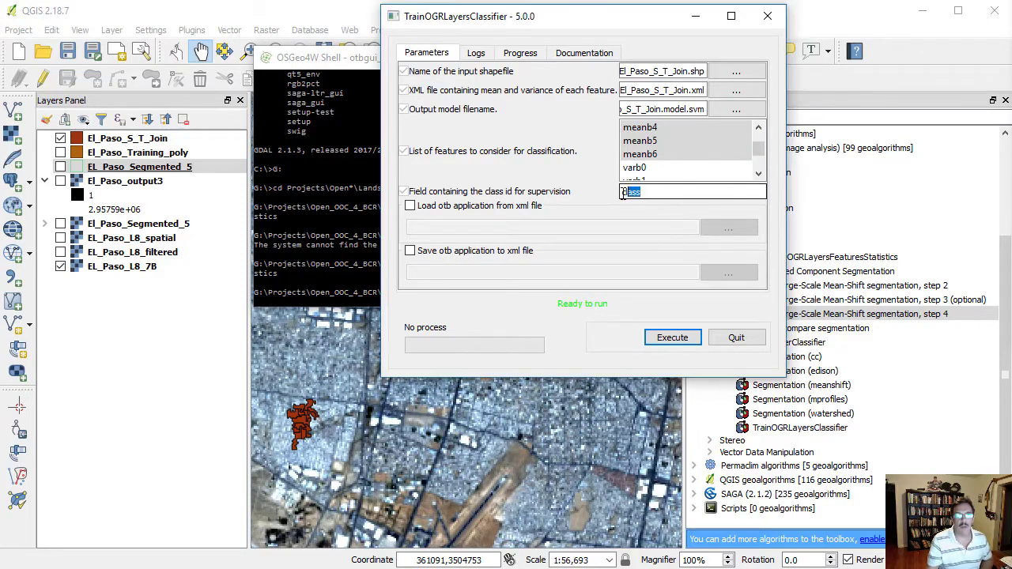
{"action": "type", "text": "Id"}
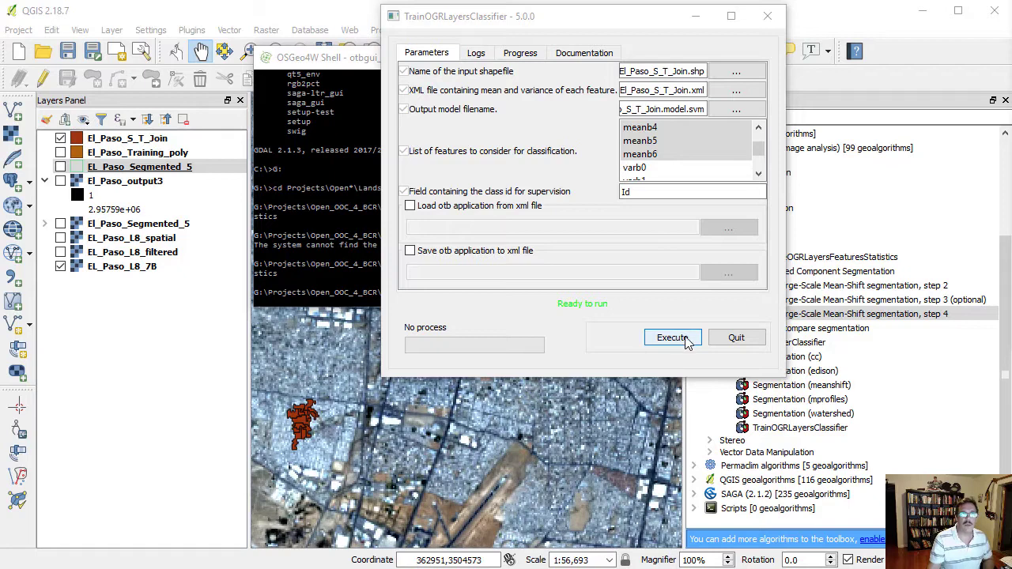
- Switch to File Explorer and open El_Paso_S_T_Join.model.svm from the prueba folder in Notepad to examine the trained model
{"action": "key", "text": "alt+Tab"}
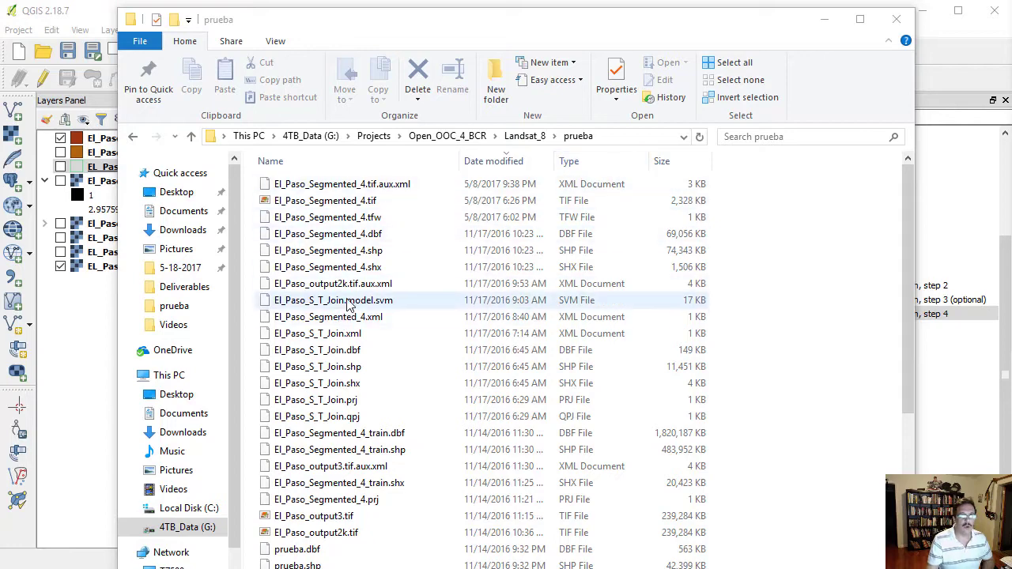
{"action": "double_click", "coordinate": [351, 301]}
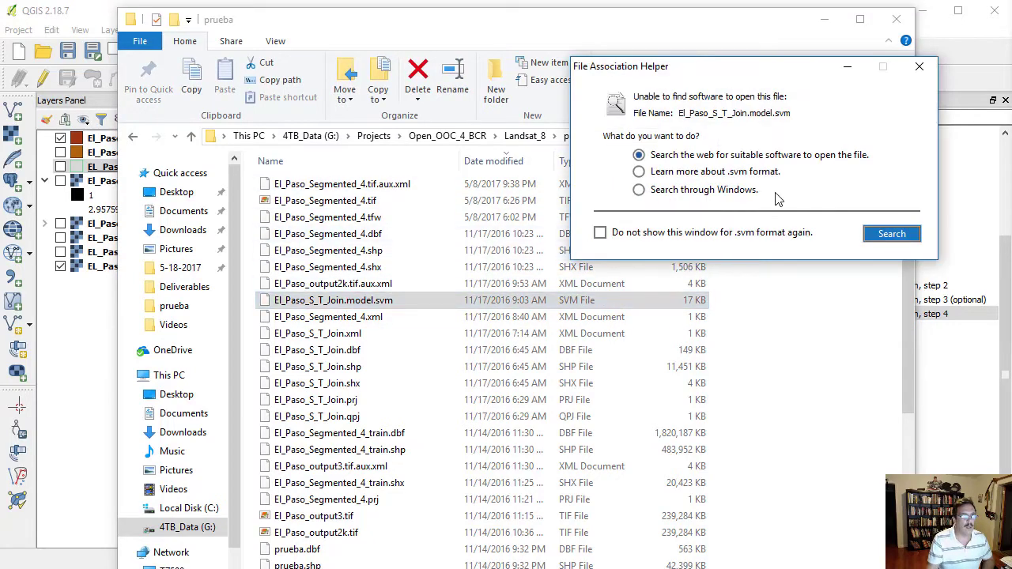
{"action": "left_click", "coordinate": [917, 68]}
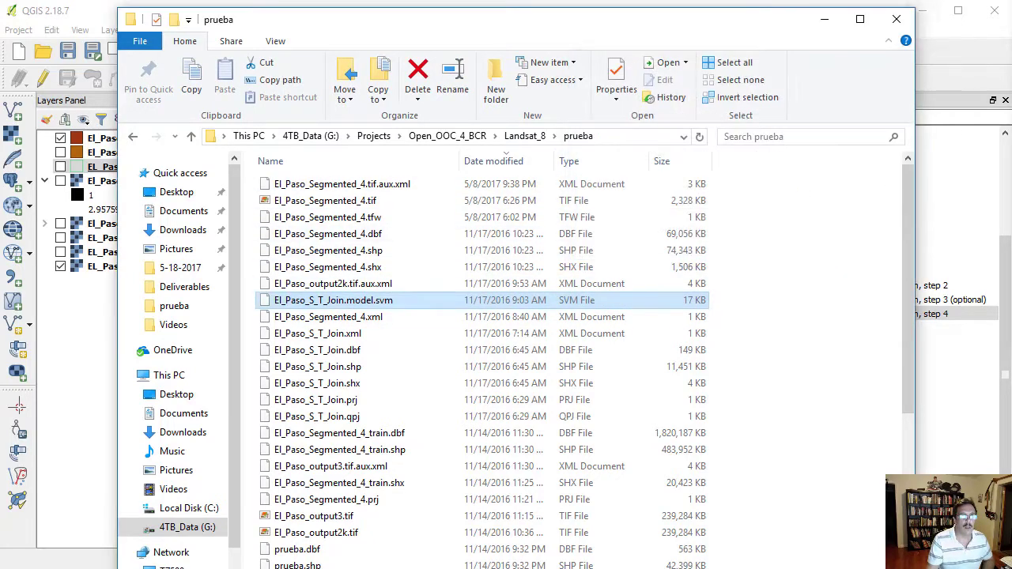
{"action": "double_click", "coordinate": [315, 301]}
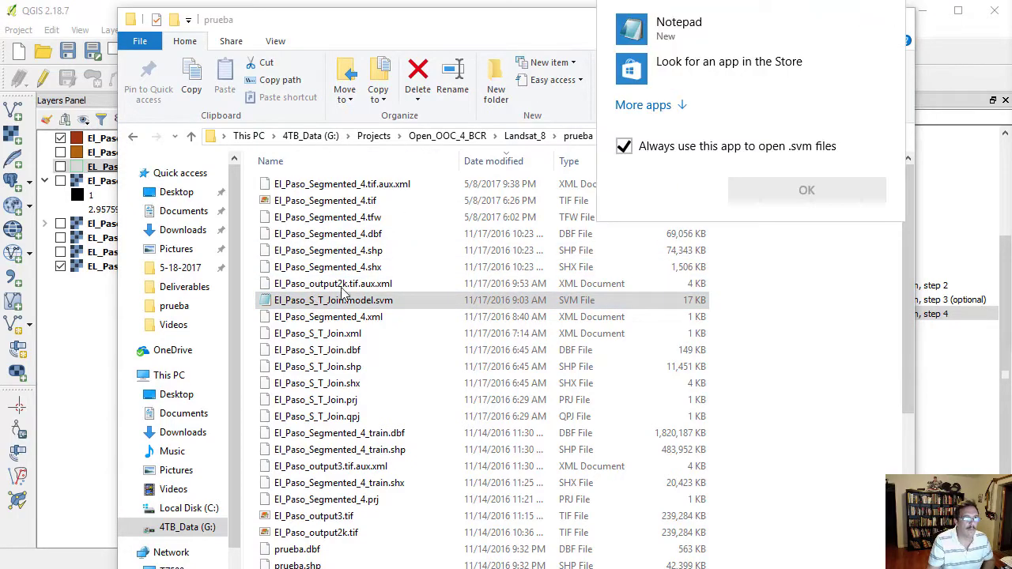
{"action": "left_click", "coordinate": [668, 33]}
{"action": "left_click", "coordinate": [802, 191]}
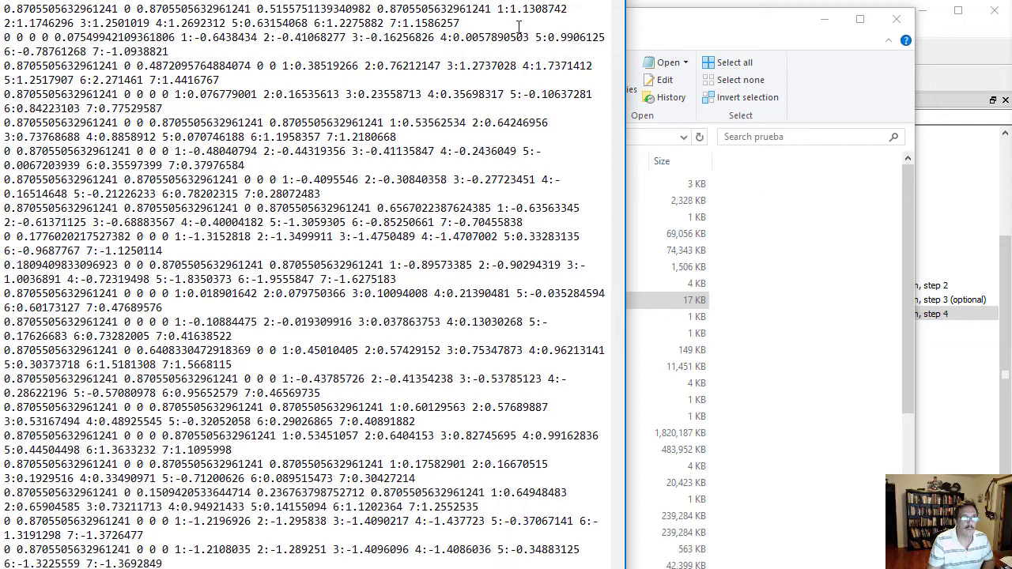
{"action": "left_click_drag", "start_coordinate": [353, 0], "coordinate": [512, 9]}
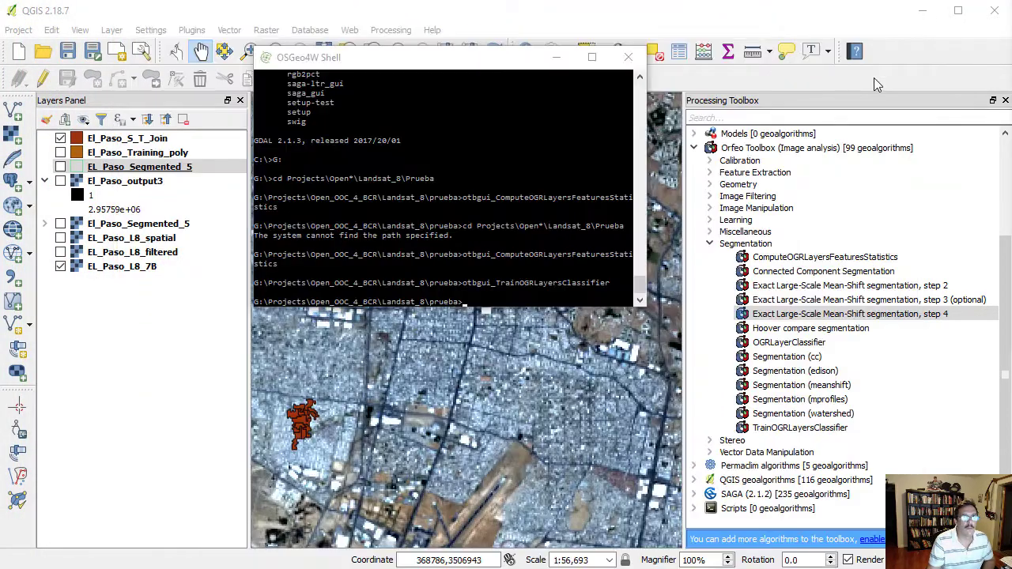
- Paste and run the command otbgui_OGRLayerClassifier in the OSGeo4W Shell
{"action": "right_click", "coordinate": [544, 273]}
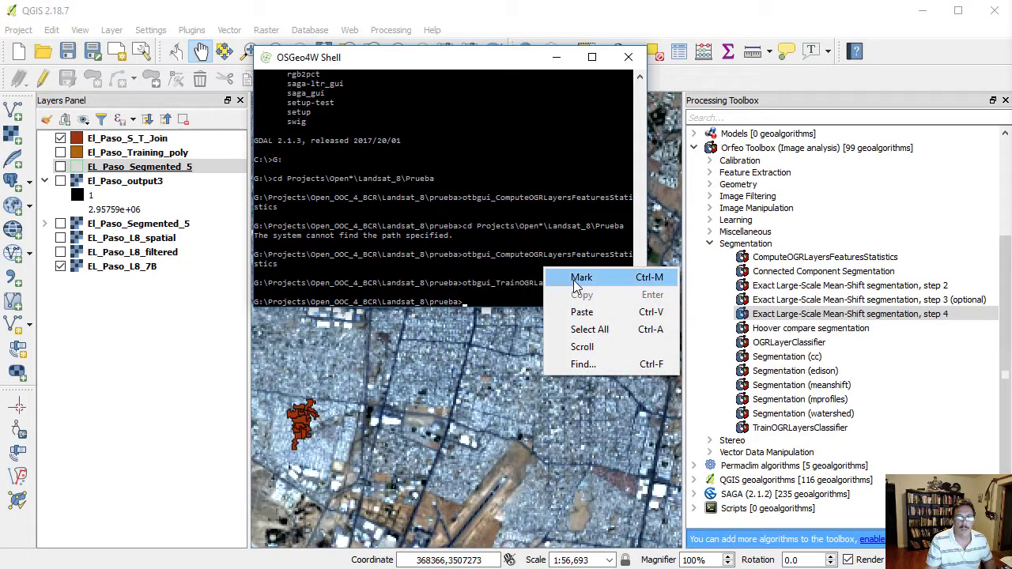
{"action": "left_click", "coordinate": [577, 312]}
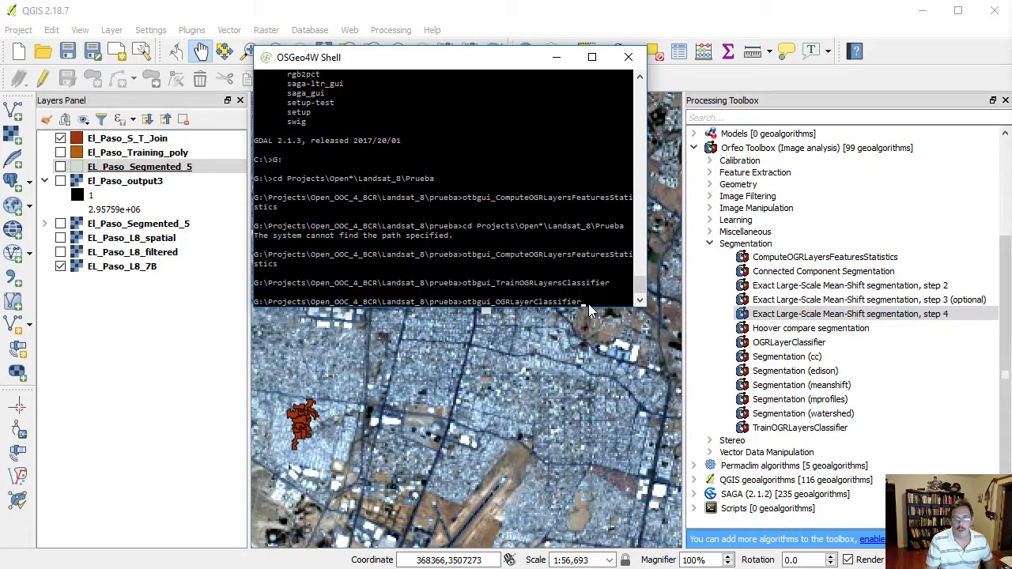
{"action": "key", "text": "Return"}
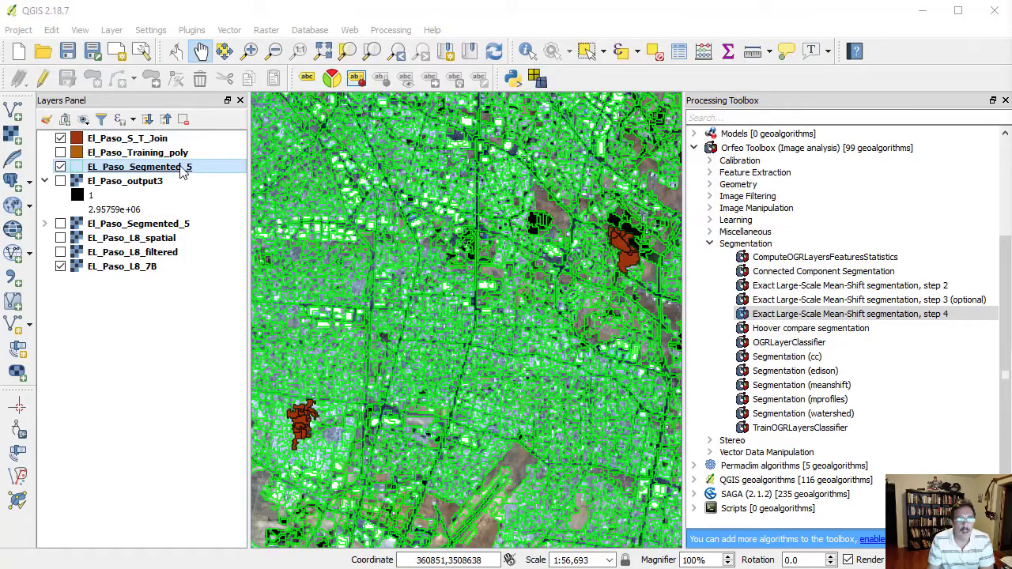
- Open the attribute table of the EL_Paso_Segmented_5 vector layer in QGIS and examine the predicted column
{"action": "right_click", "coordinate": [184, 171]}
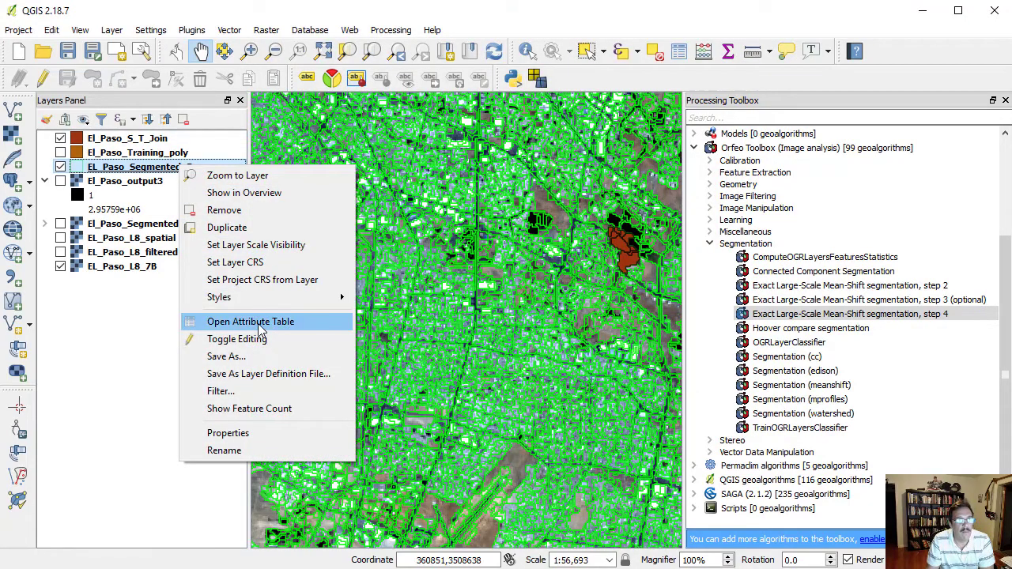
{"action": "left_click", "coordinate": [257, 322]}
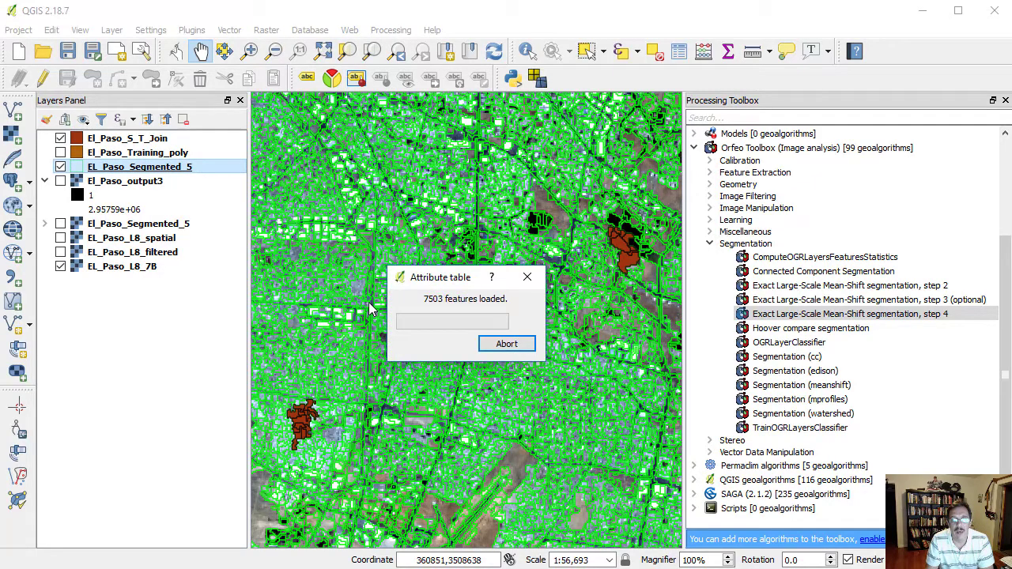
{"action": "left_click", "coordinate": [507, 345]}
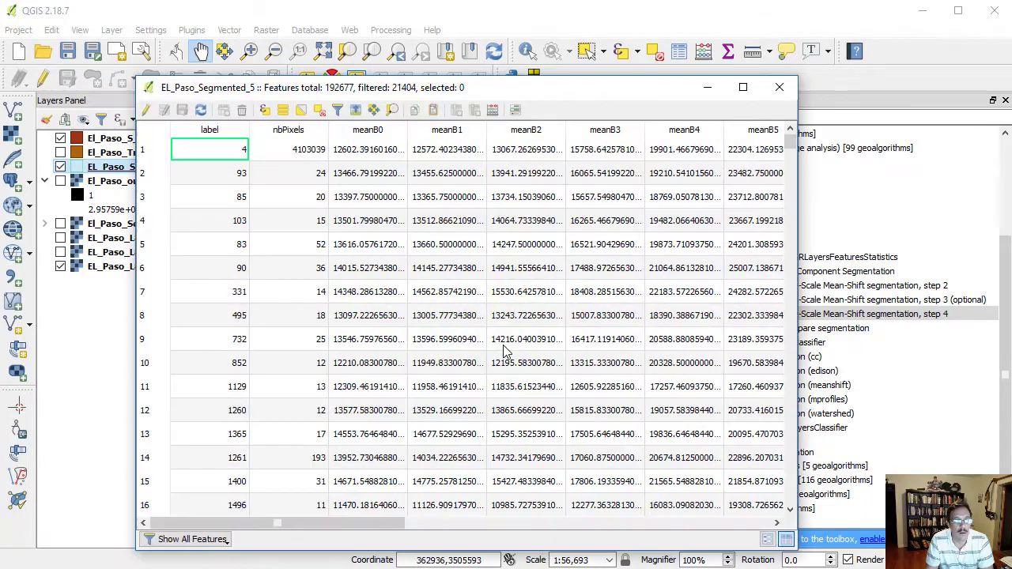
{"action": "left_click_drag", "start_coordinate": [340, 520], "coordinate": [695, 536]}
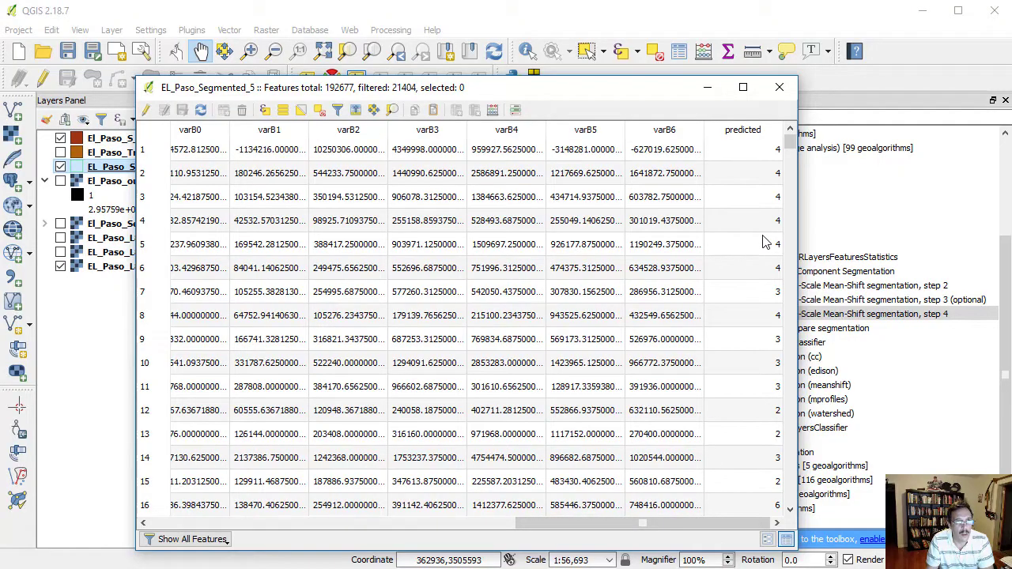
{"action": "left_click_drag", "start_coordinate": [790, 139], "coordinate": [795, 241]}
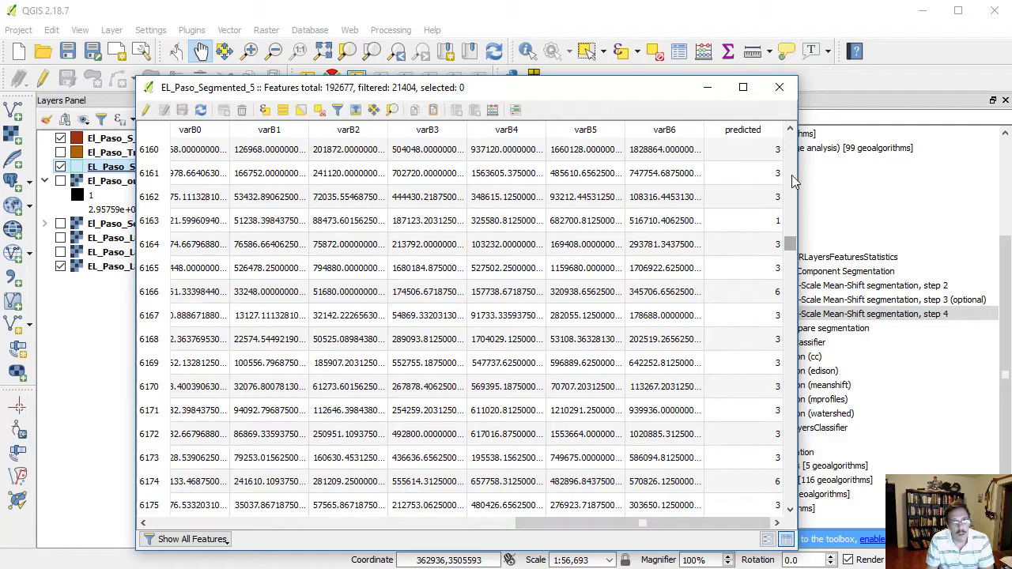
{"action": "left_click", "coordinate": [778, 87]}
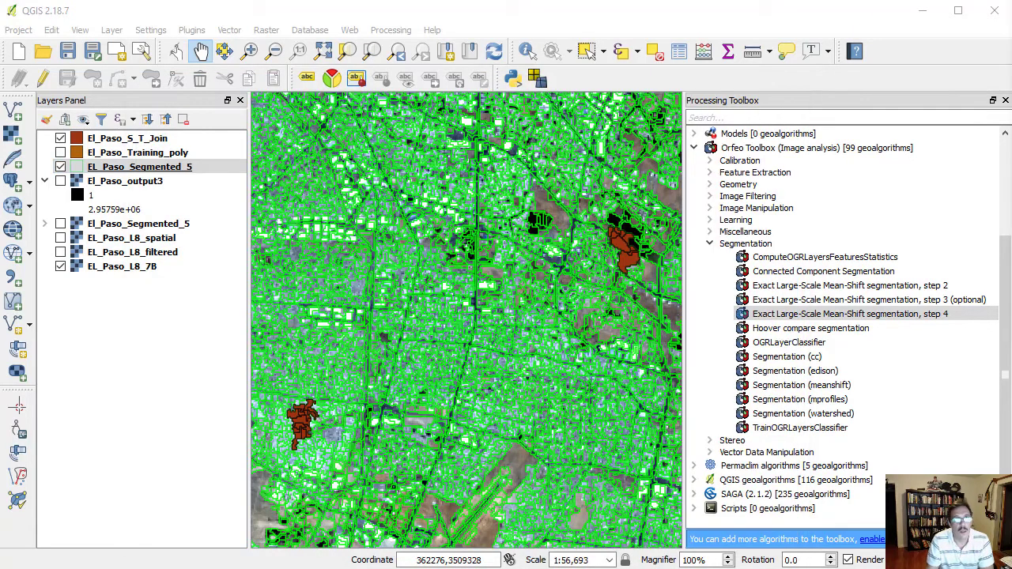
- Style the EL_Paso_Segmented_5 vector layer as Categorized on the predicted column with random colors and classify its values
{"action": "left_click", "coordinate": [180, 168]}
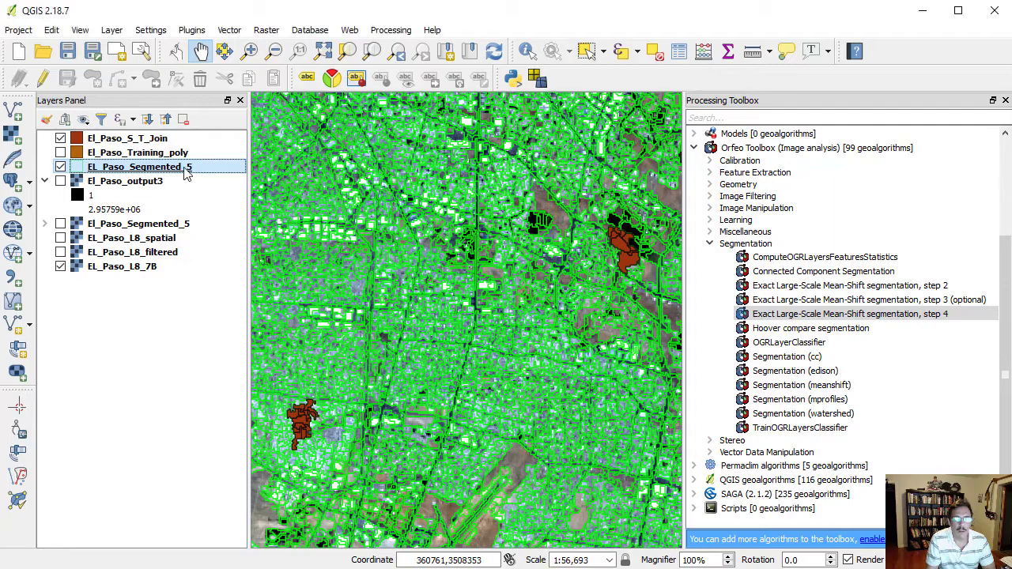
{"action": "double_click", "coordinate": [189, 167]}
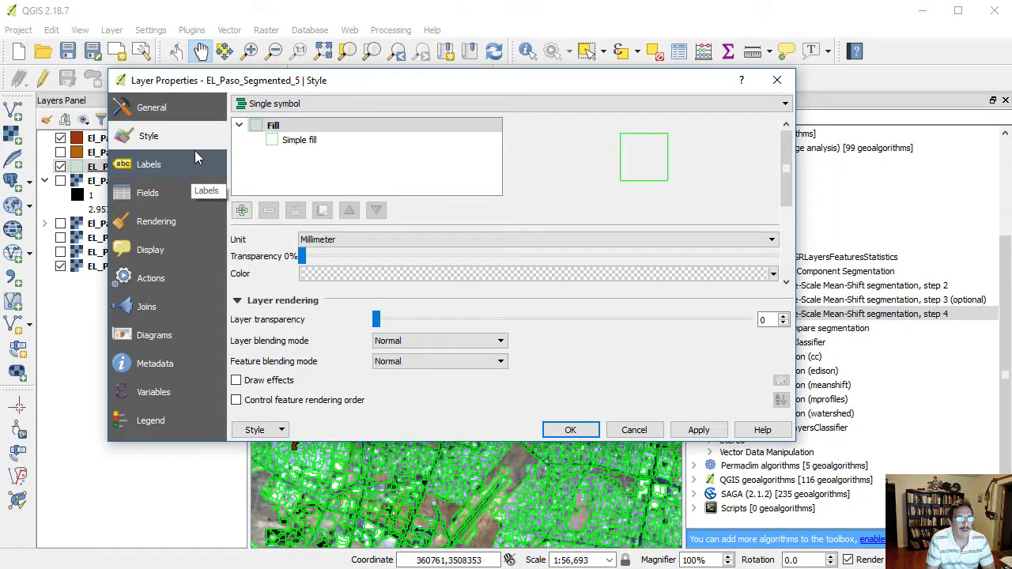
{"action": "left_click", "coordinate": [286, 107]}
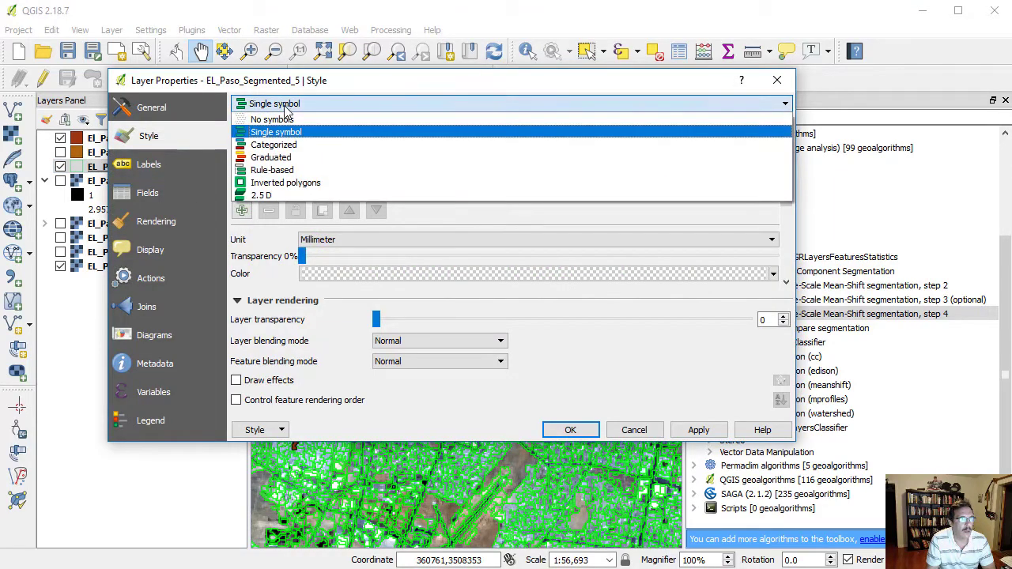
{"action": "left_click", "coordinate": [275, 146]}
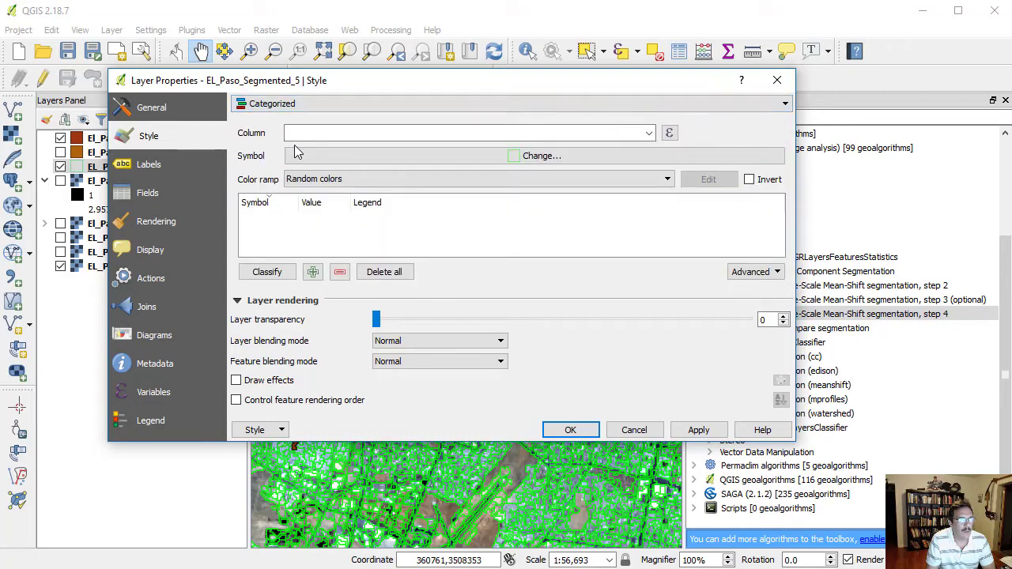
{"action": "left_click", "coordinate": [648, 135]}
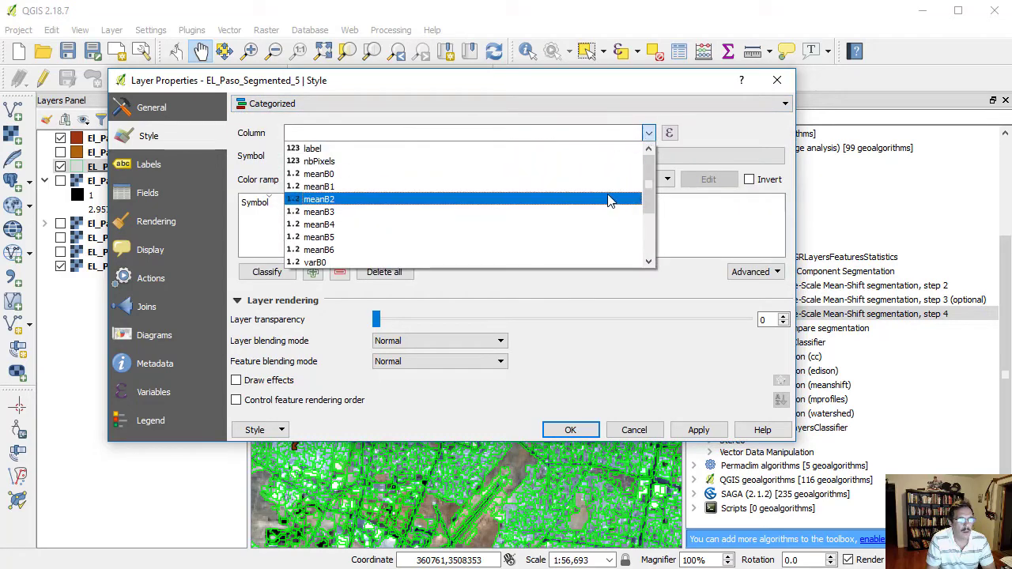
{"action": "scroll", "coordinate": [605, 199], "scroll_direction": "down", "scroll_amount": 3}
{"action": "left_click", "coordinate": [467, 262]}
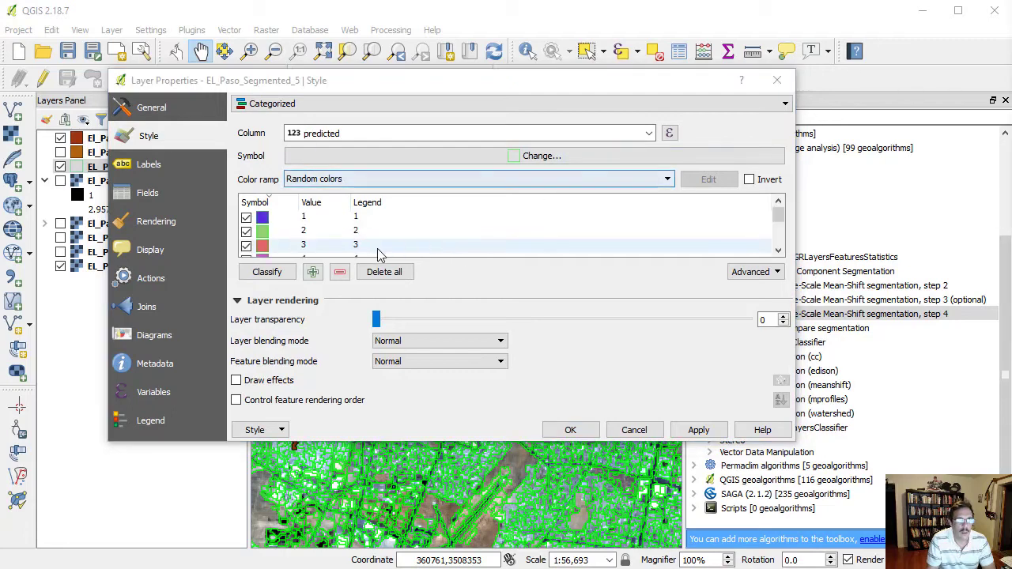
{"action": "left_click", "coordinate": [266, 272]}
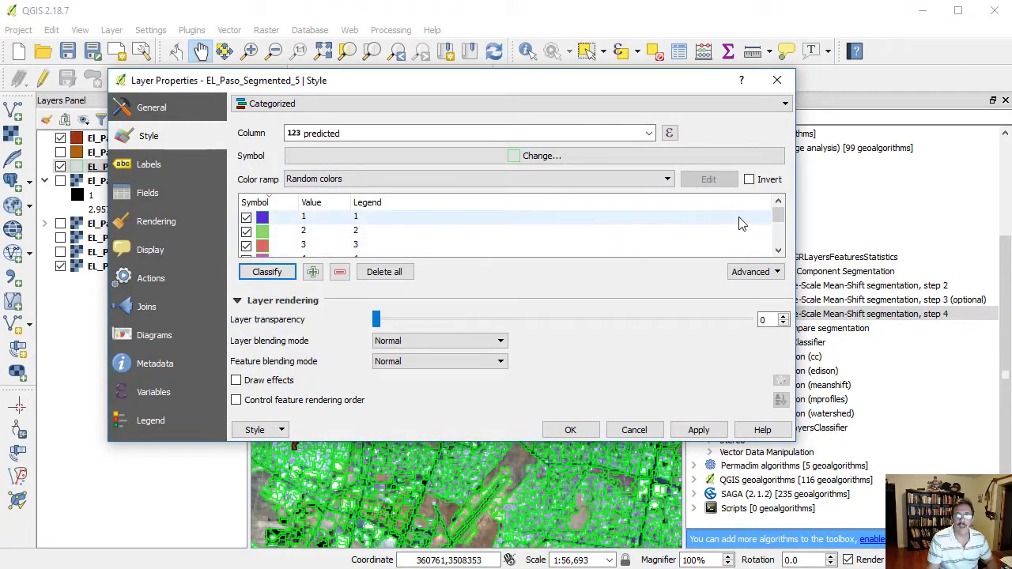
- Apply the categorized style to the EL_Paso_Segmented_5 vector layer and raise its layer transparency past the halfway point
{"action": "left_click_drag", "start_coordinate": [778, 218], "coordinate": [779, 244]}
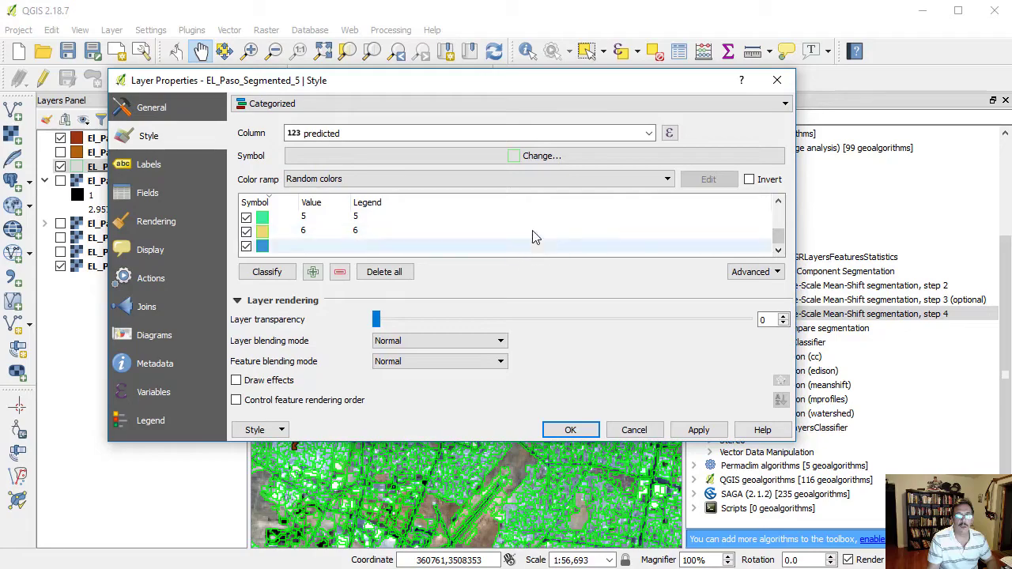
{"action": "left_click", "coordinate": [570, 430]}
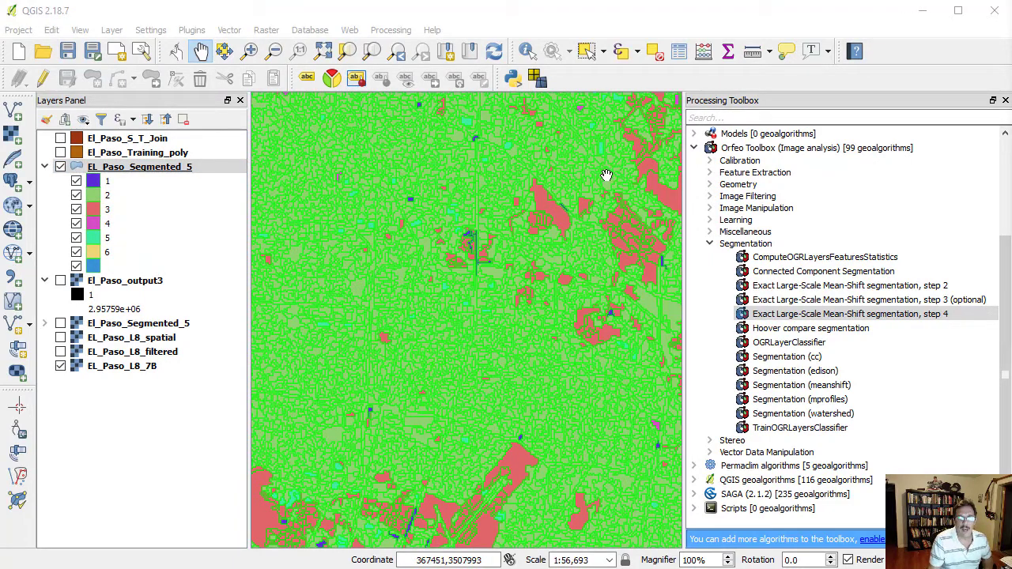
{"action": "left_click", "coordinate": [146, 173]}
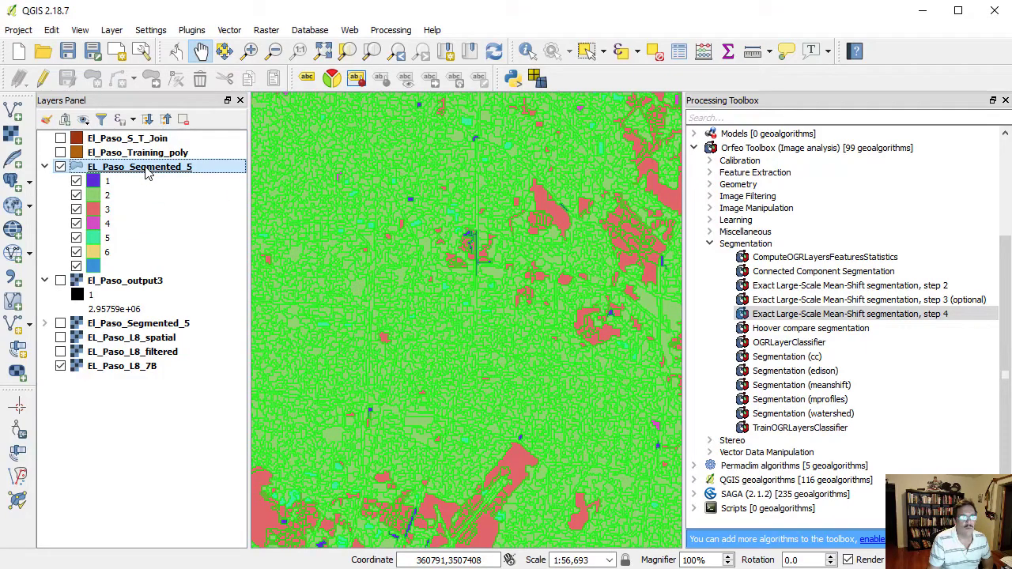
{"action": "double_click", "coordinate": [146, 173]}
{"action": "left_click_drag", "start_coordinate": [377, 320], "coordinate": [606, 331]}
{"action": "left_click", "coordinate": [699, 430]}
{"action": "left_click", "coordinate": [570, 430]}
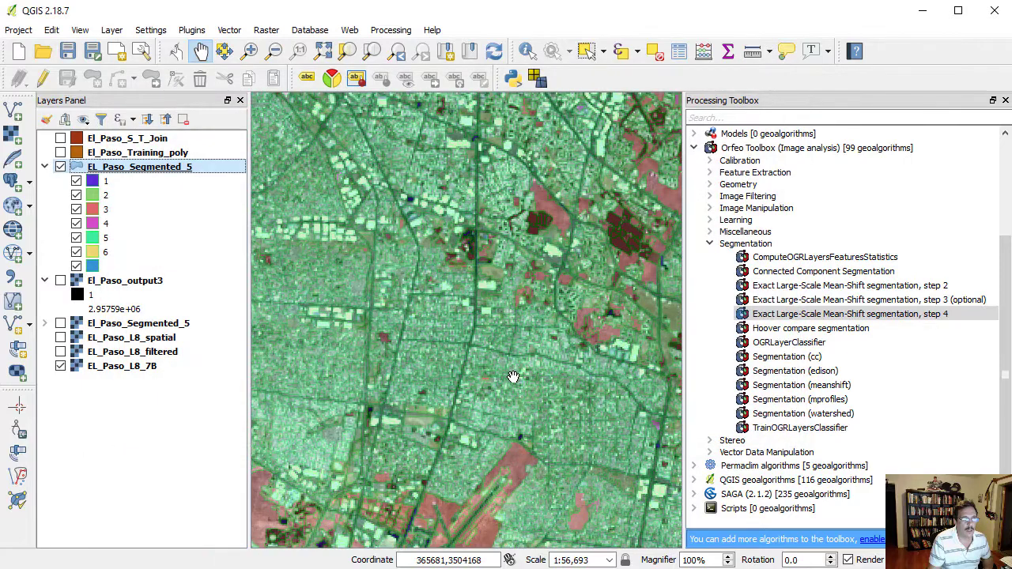
- Examine the predicted classes overlaid on the EL_Paso_L8_7B image across the city, airport and surrounding desert, from close up to the regional extent
{"action": "left_click_drag", "start_coordinate": [513, 378], "coordinate": [547, 228]}
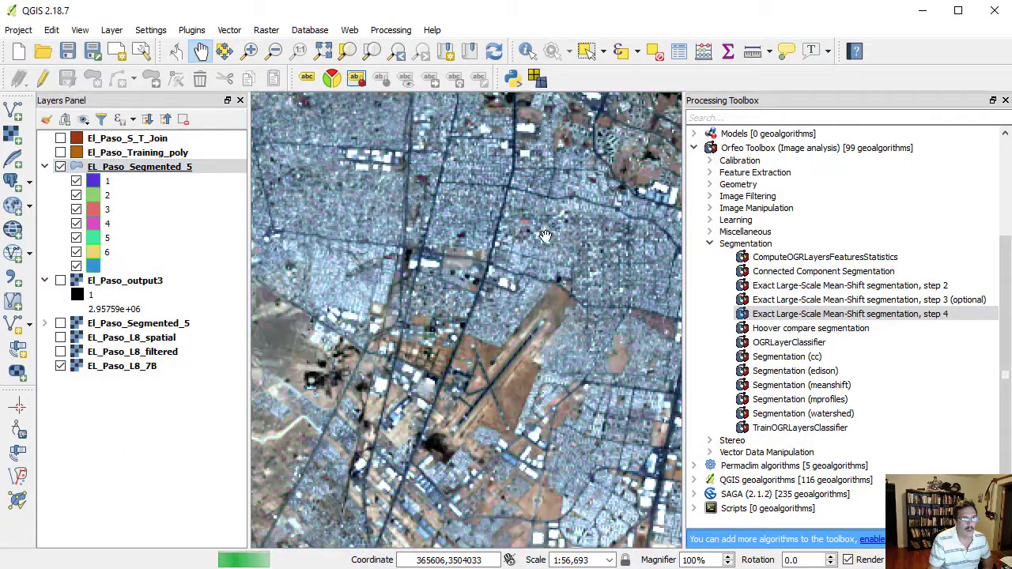
{"action": "left_click_drag", "start_coordinate": [466, 399], "coordinate": [504, 214]}
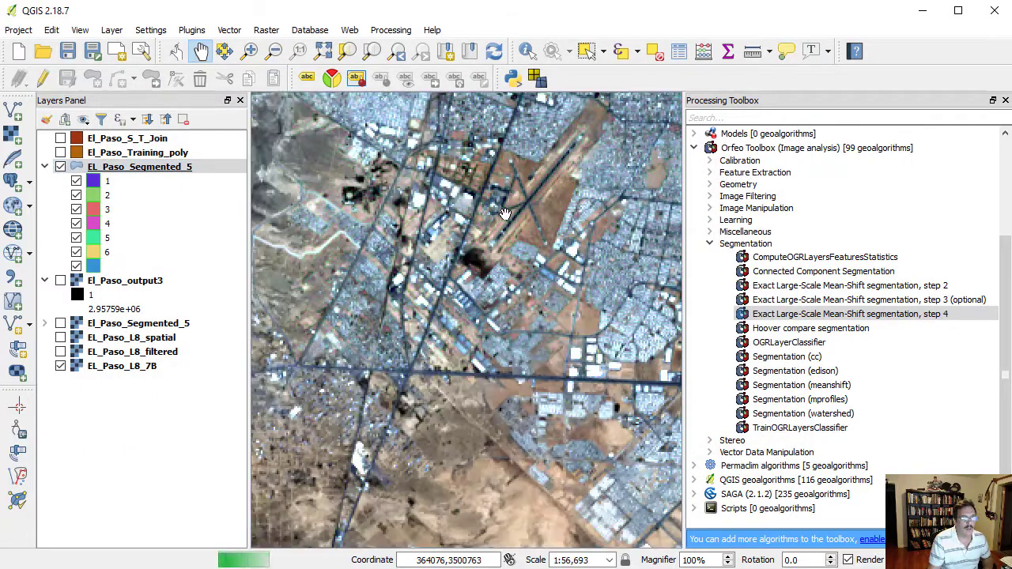
{"action": "left_click_drag", "start_coordinate": [452, 392], "coordinate": [553, 233]}
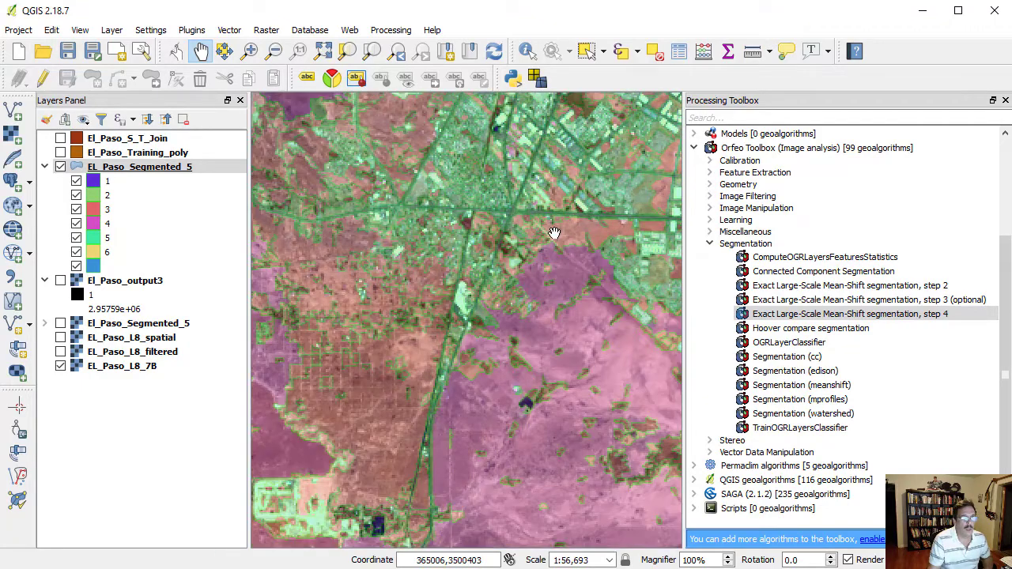
{"action": "left_click_drag", "start_coordinate": [375, 375], "coordinate": [445, 205]}
{"action": "left_click_drag", "start_coordinate": [467, 417], "coordinate": [421, 198]}
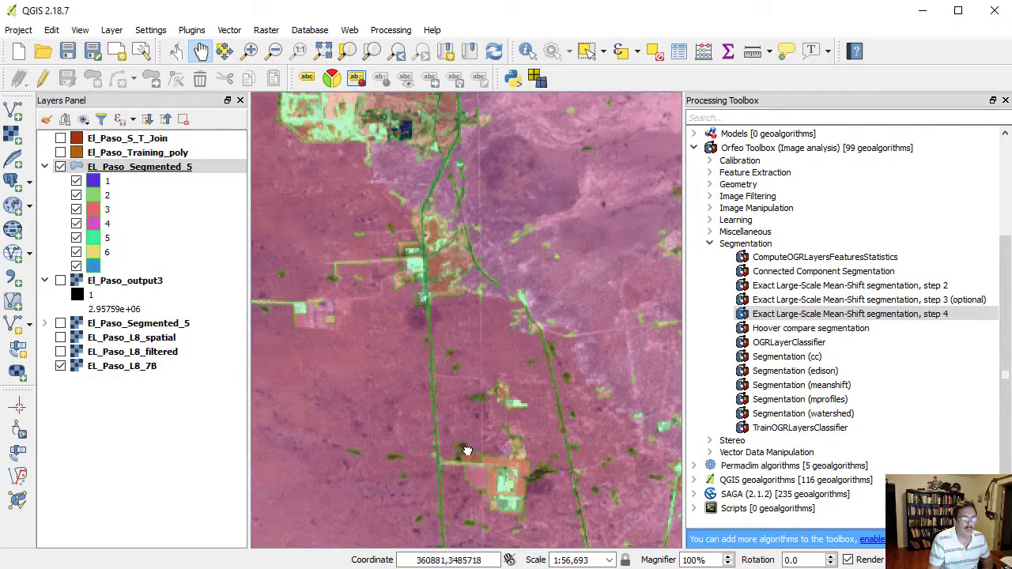
{"action": "scroll", "coordinate": [467, 449], "scroll_direction": "down", "scroll_amount": 1}
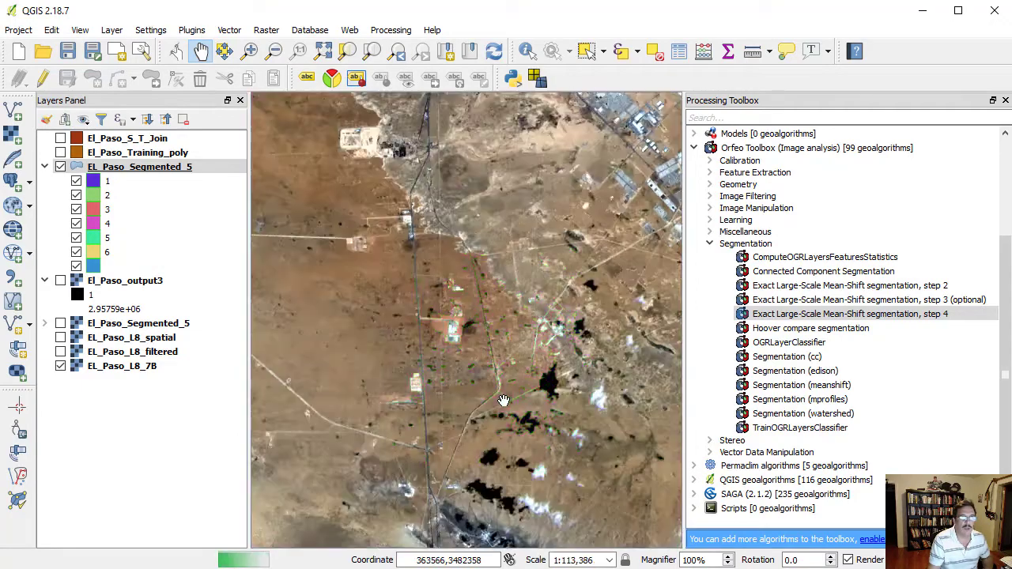
{"action": "scroll", "coordinate": [503, 400], "scroll_direction": "down", "scroll_amount": 1}
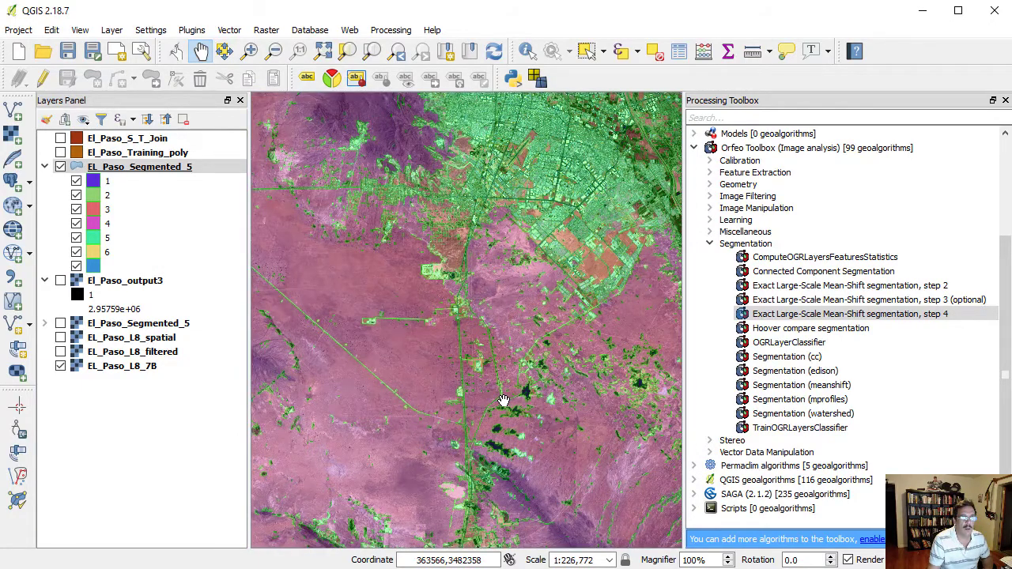
{"action": "scroll", "coordinate": [503, 400], "scroll_direction": "down", "scroll_amount": 1}
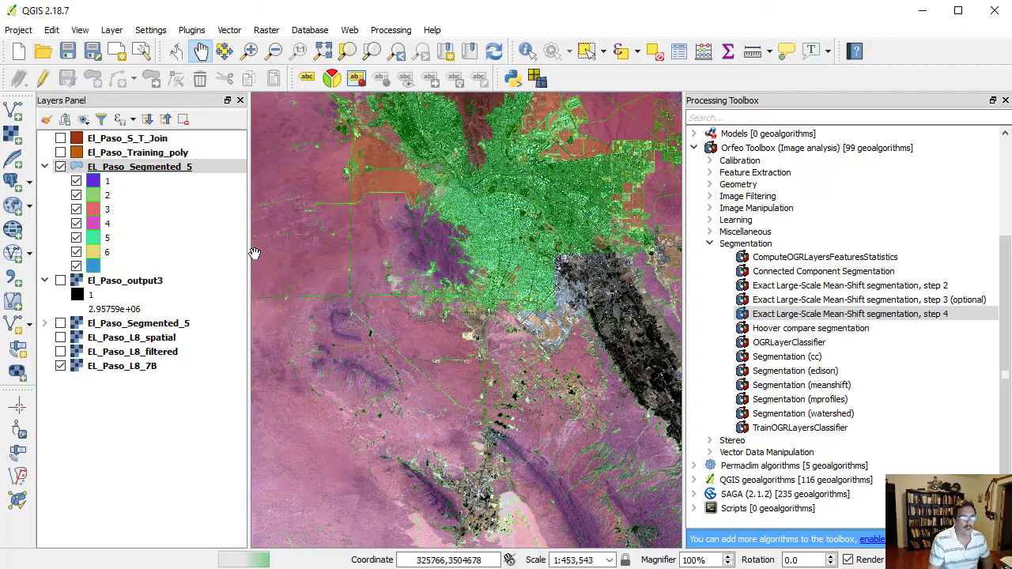
- Toggle the EL_Paso_Segmented_5 vector layer to compare its predicted classes with the underlying imagery, leaving the layer hidden
{"action": "left_click", "coordinate": [60, 167]}
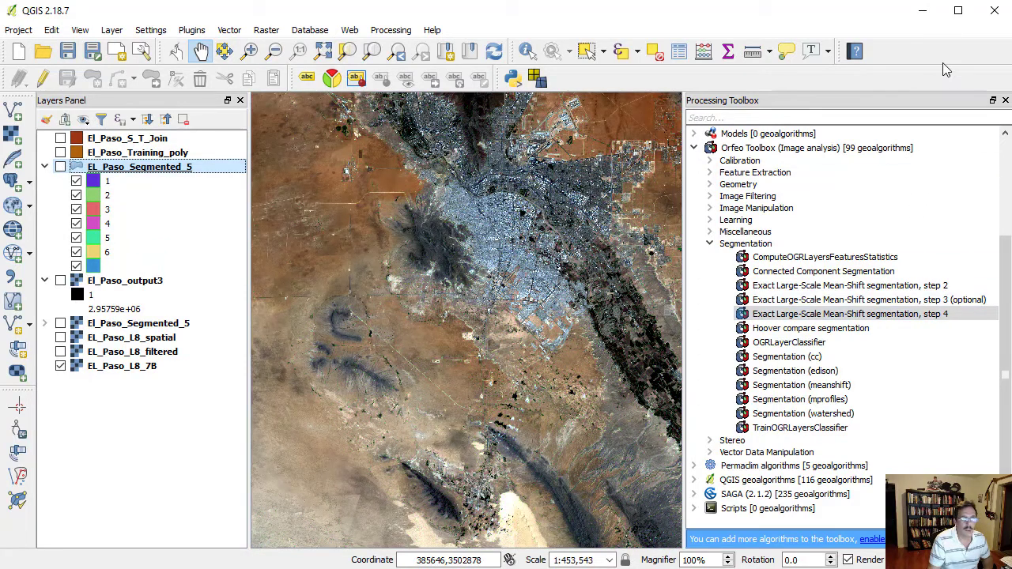
{"action": "left_click", "coordinate": [60, 166]}
{"action": "left_click", "coordinate": [59, 168]}
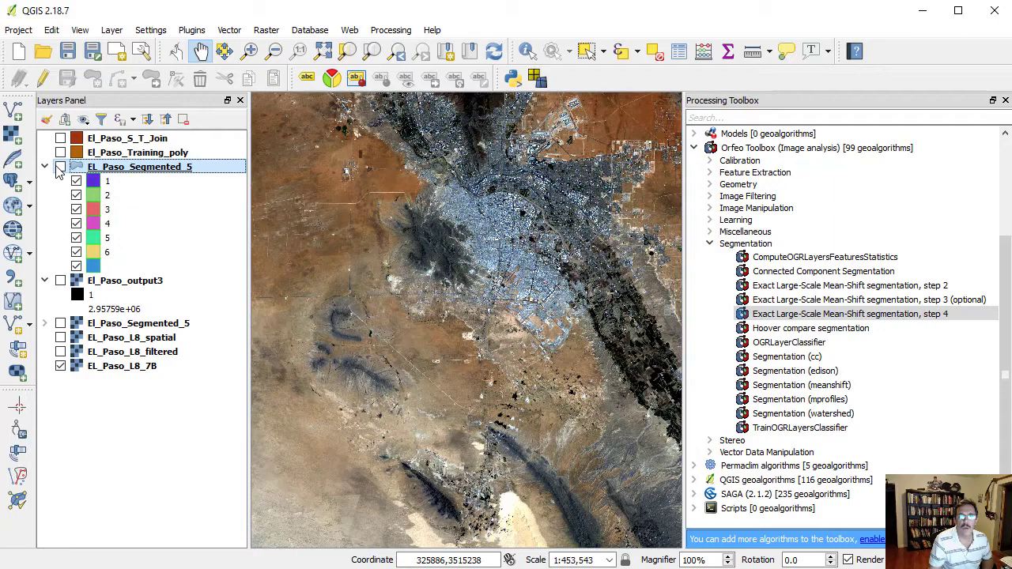
{"action": "left_click", "coordinate": [61, 168]}
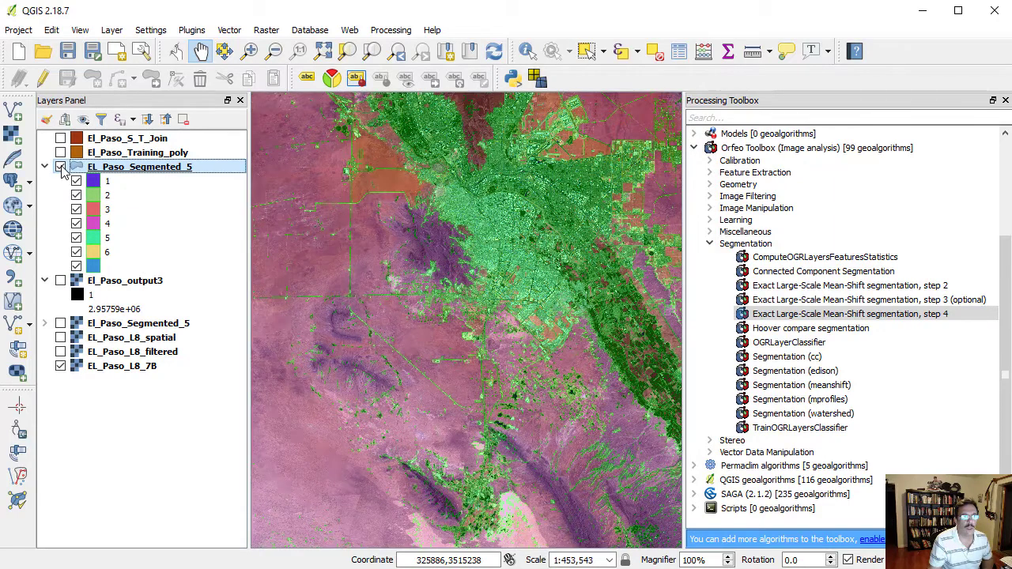
{"action": "left_click", "coordinate": [61, 167]}
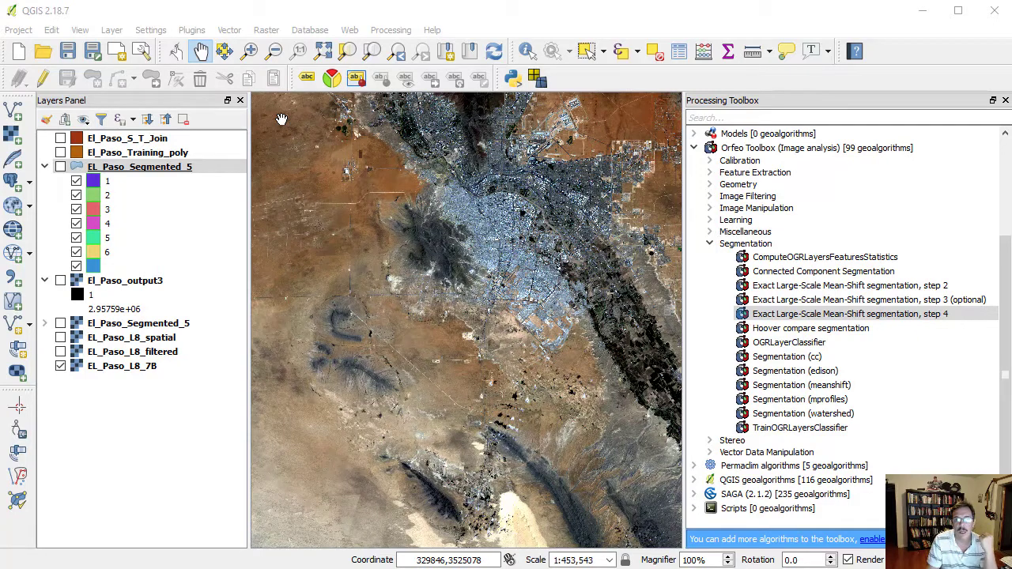
- Add the EL_Paso_Accu_A.shp vector layer from the Deliverables folder to the project
{"action": "left_click", "coordinate": [12, 111]}
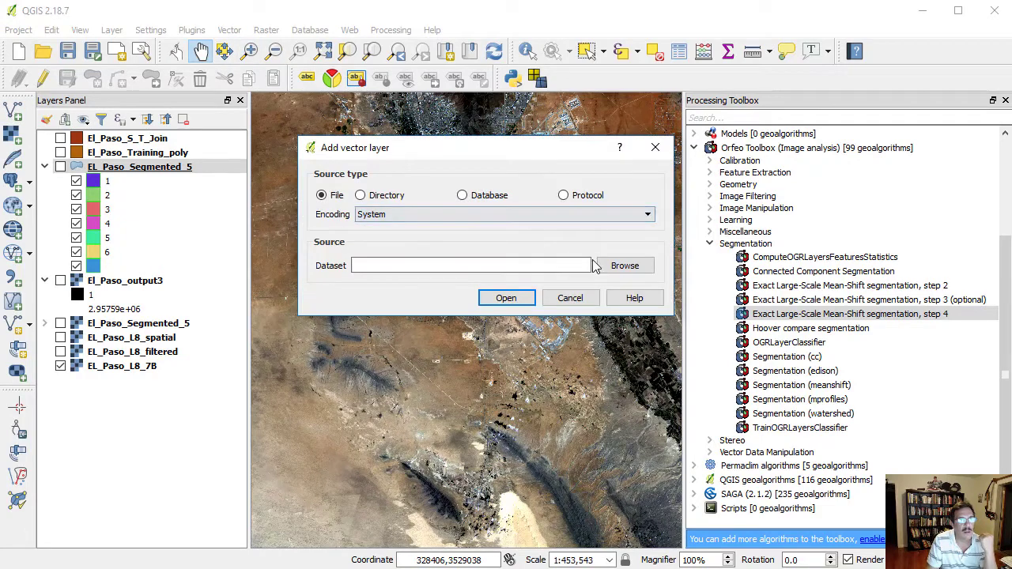
{"action": "left_click", "coordinate": [630, 271]}
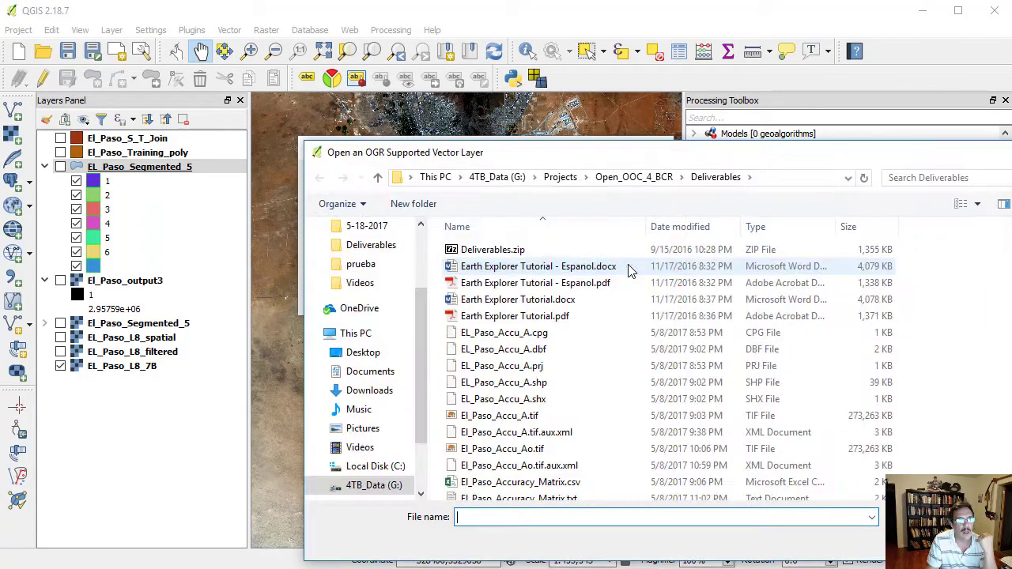
{"action": "left_click", "coordinate": [535, 388]}
{"action": "left_click", "coordinate": [923, 544]}
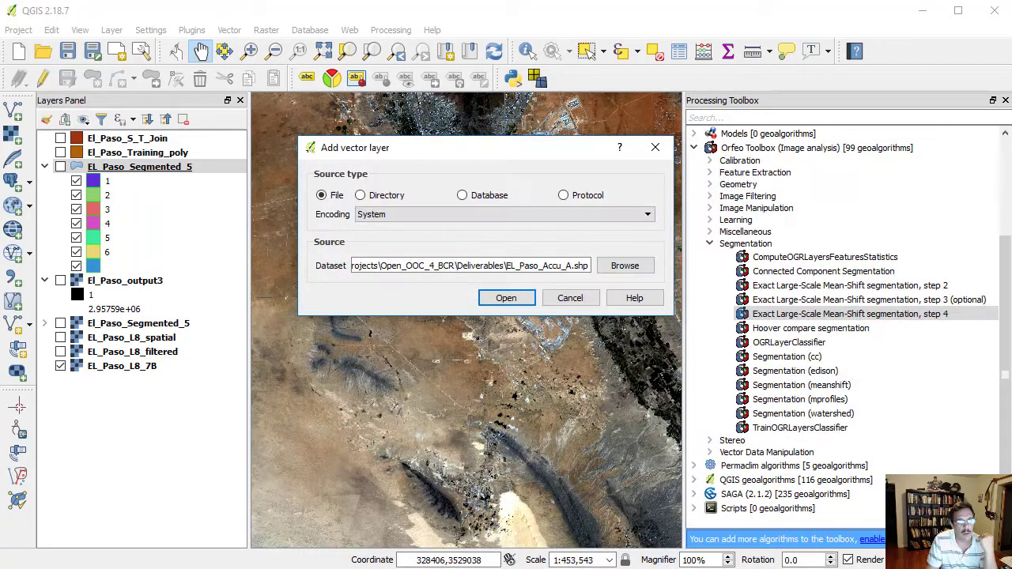
{"action": "left_click", "coordinate": [506, 299]}
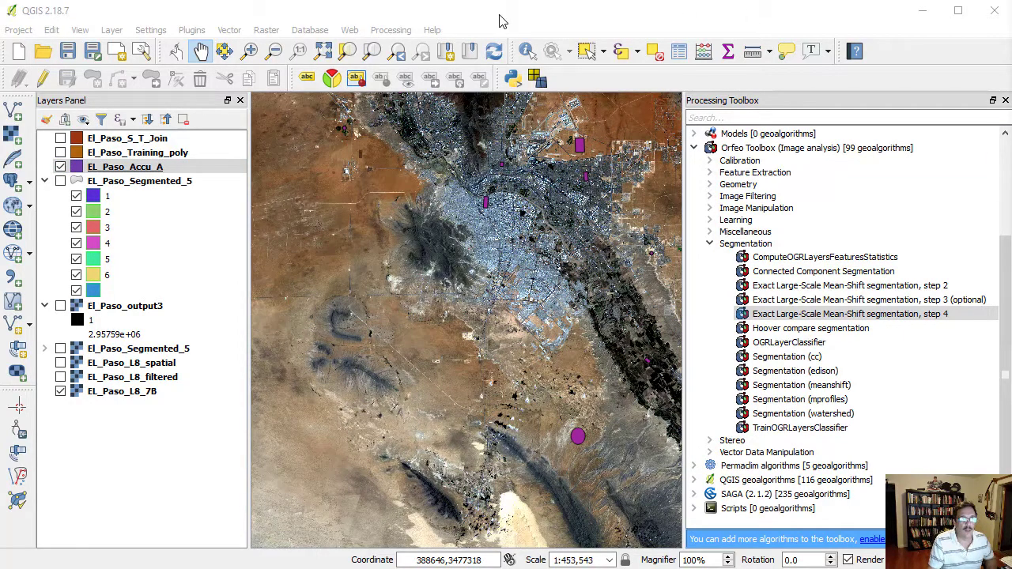
- Set up Rasterize for EL_Paso_Accu_A on ID_Num with output EL_Paso_Accu_A.tif and a resolution of 30 map units per pixel horizontally and vertically
{"action": "left_click", "coordinate": [267, 31]}
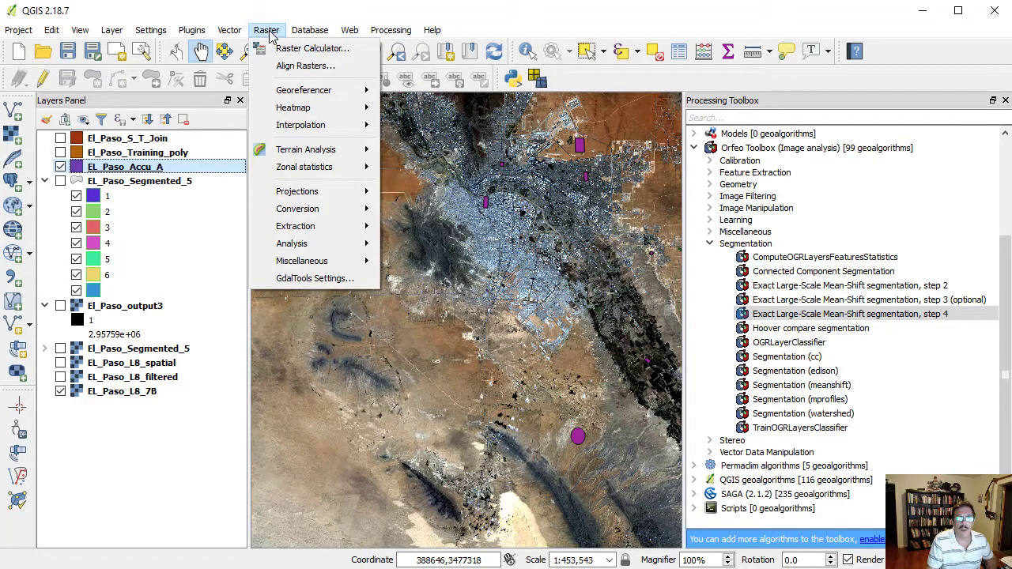
{"action": "mouse_move", "coordinate": [333, 212]}
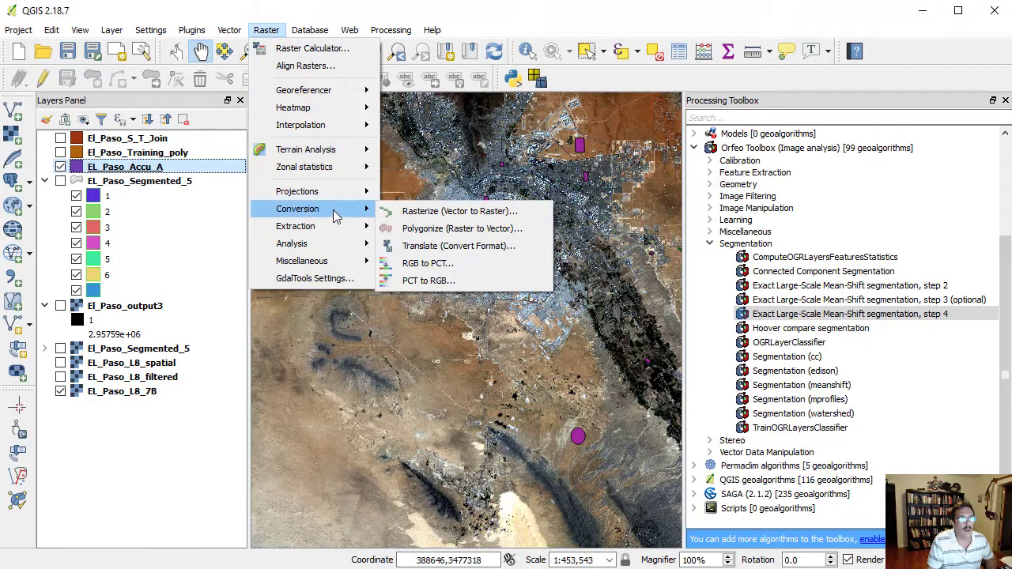
{"action": "left_click", "coordinate": [411, 213]}
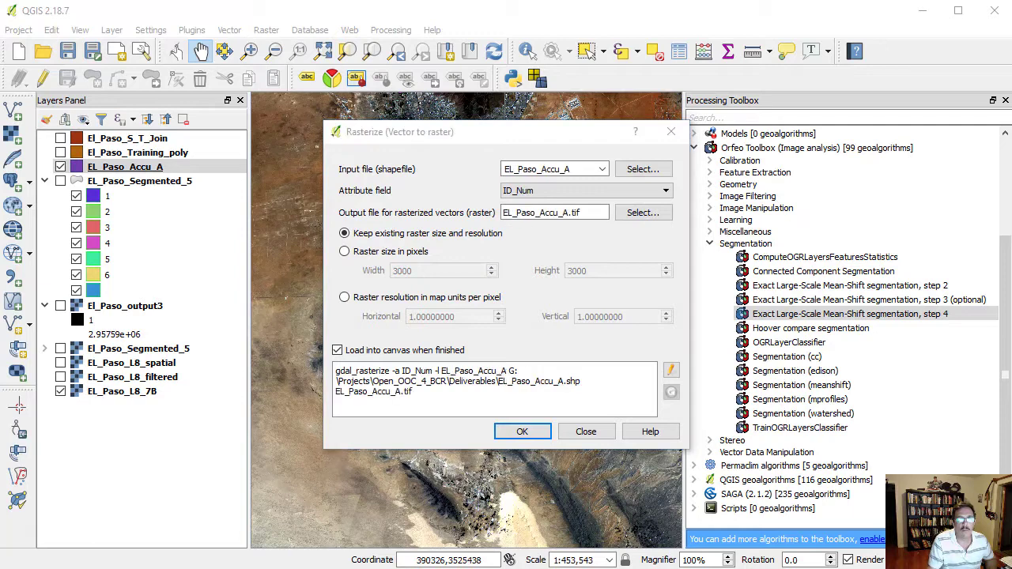
{"action": "left_click", "coordinate": [344, 297]}
{"action": "left_click_drag", "start_coordinate": [463, 317], "coordinate": [409, 315]}
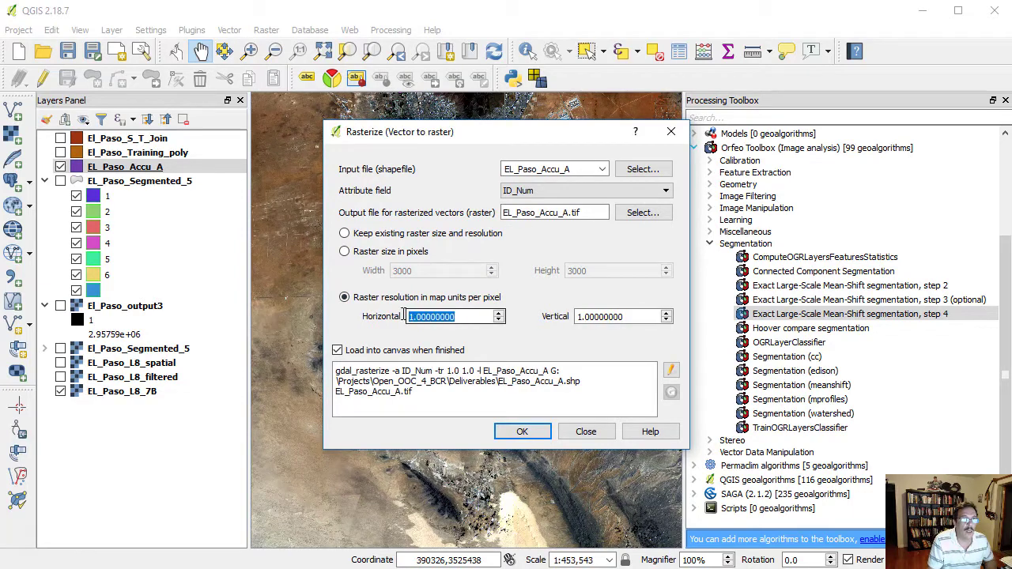
{"action": "type", "text": "30"}
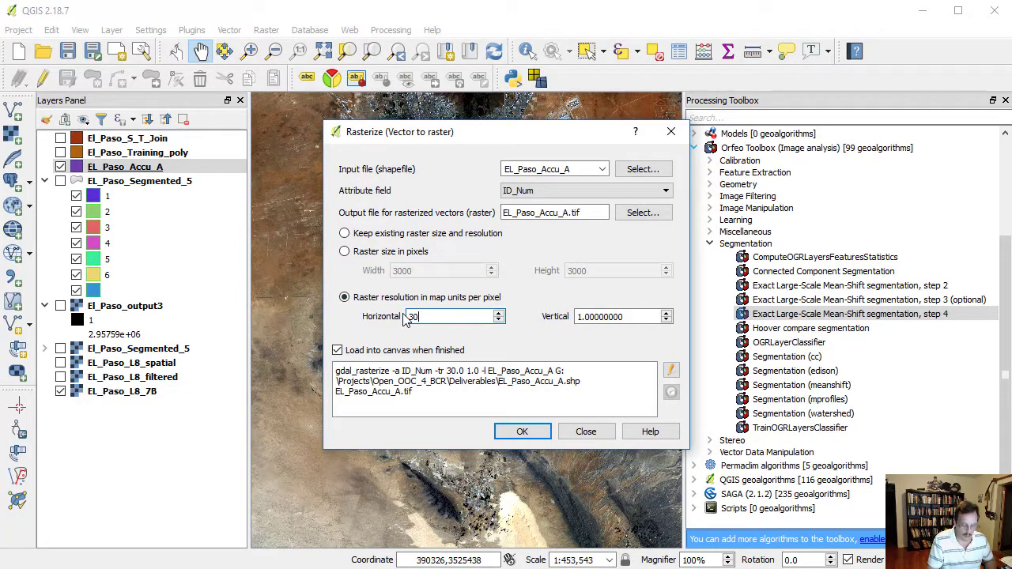
{"action": "left_click_drag", "start_coordinate": [626, 317], "coordinate": [568, 316]}
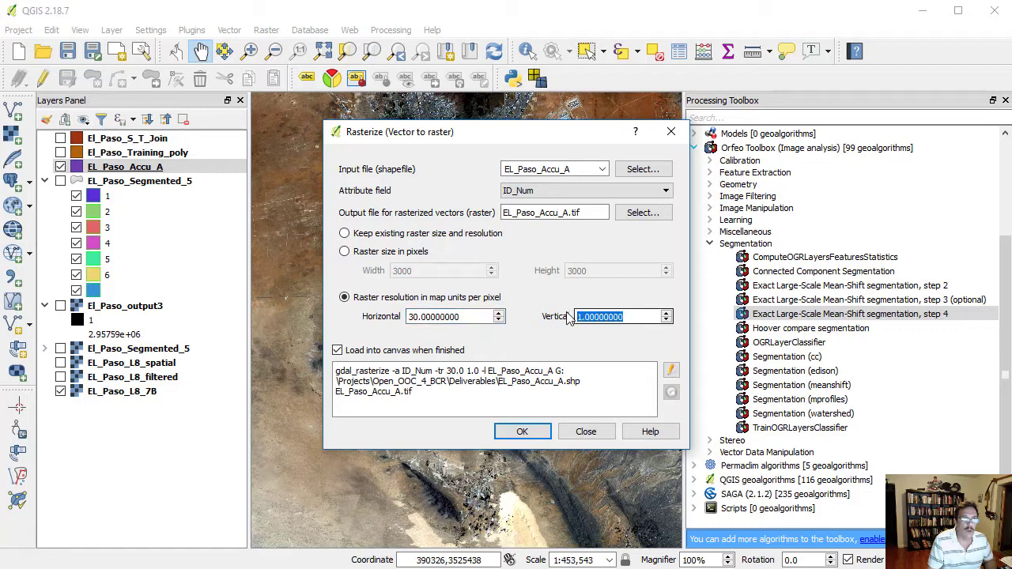
{"action": "type", "text": "30"}
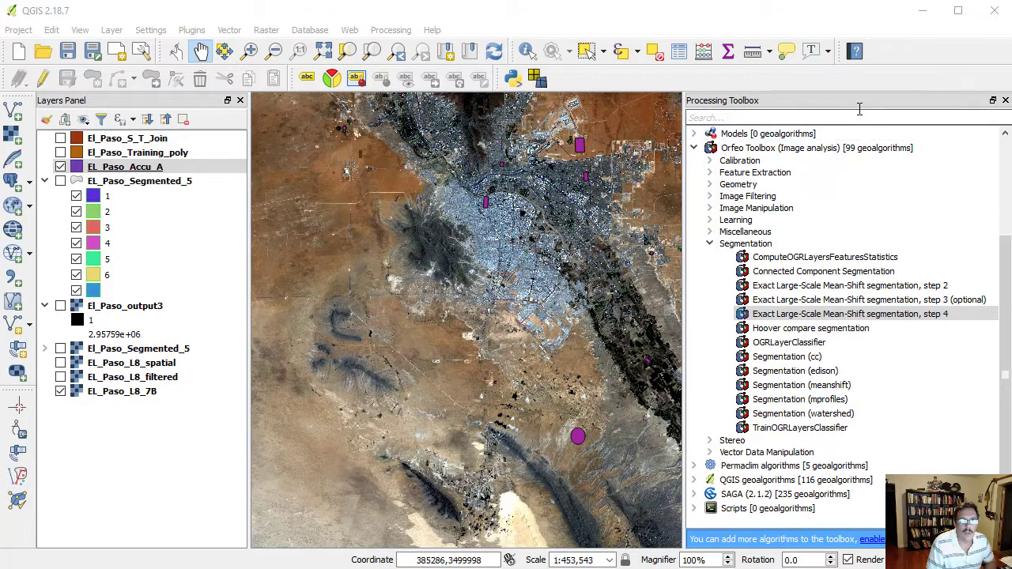
- Find and open the r.kappa accuracy assessment algorithm among the GRASS GIS 7 raster commands
{"action": "scroll", "coordinate": [988, 261], "scroll_direction": "up", "scroll_amount": 3}
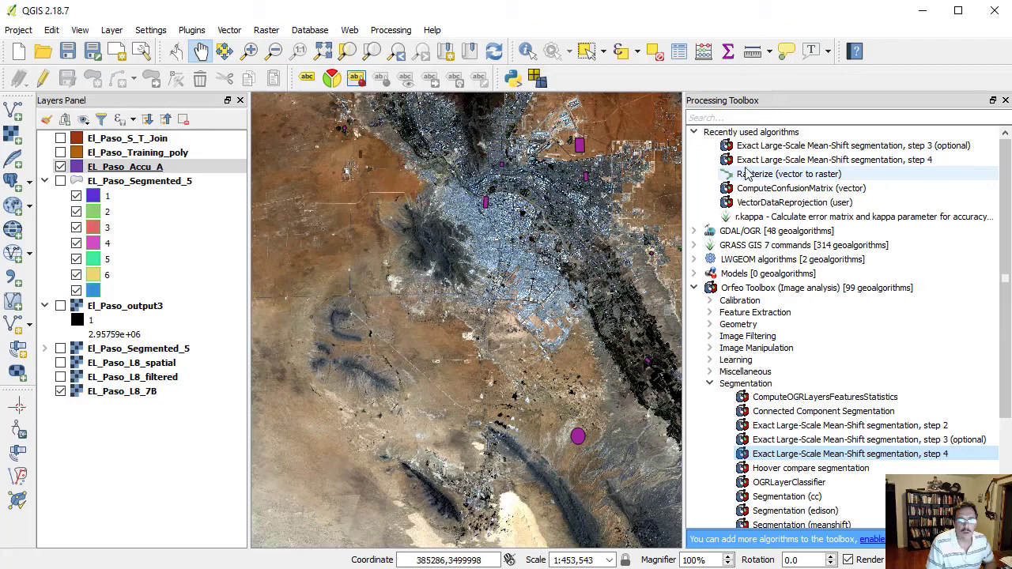
{"action": "left_click", "coordinate": [696, 245]}
{"action": "left_click", "coordinate": [710, 281]}
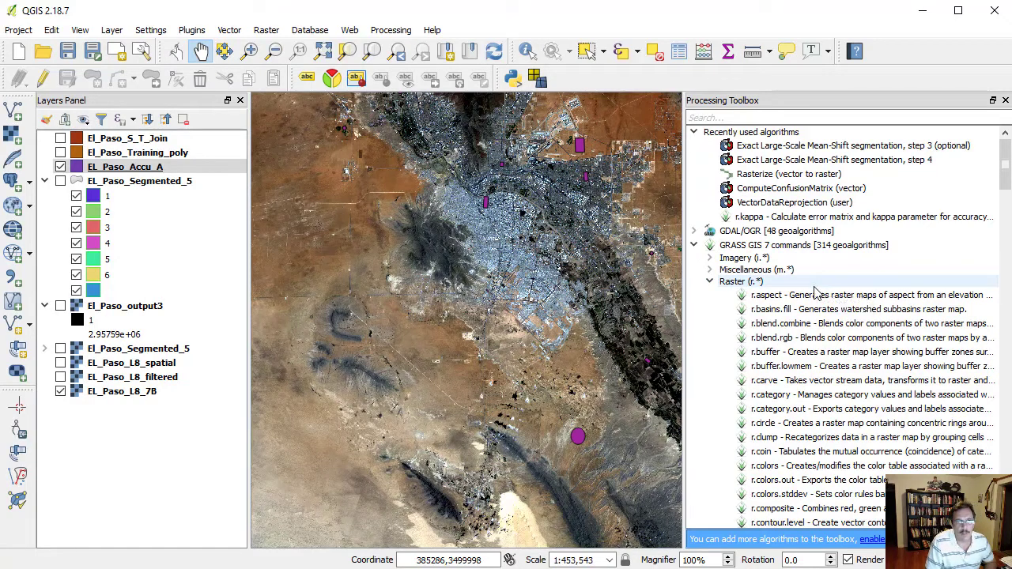
{"action": "scroll", "coordinate": [816, 291], "scroll_direction": "down", "scroll_amount": 6}
{"action": "scroll", "coordinate": [815, 293], "scroll_direction": "down", "scroll_amount": 6}
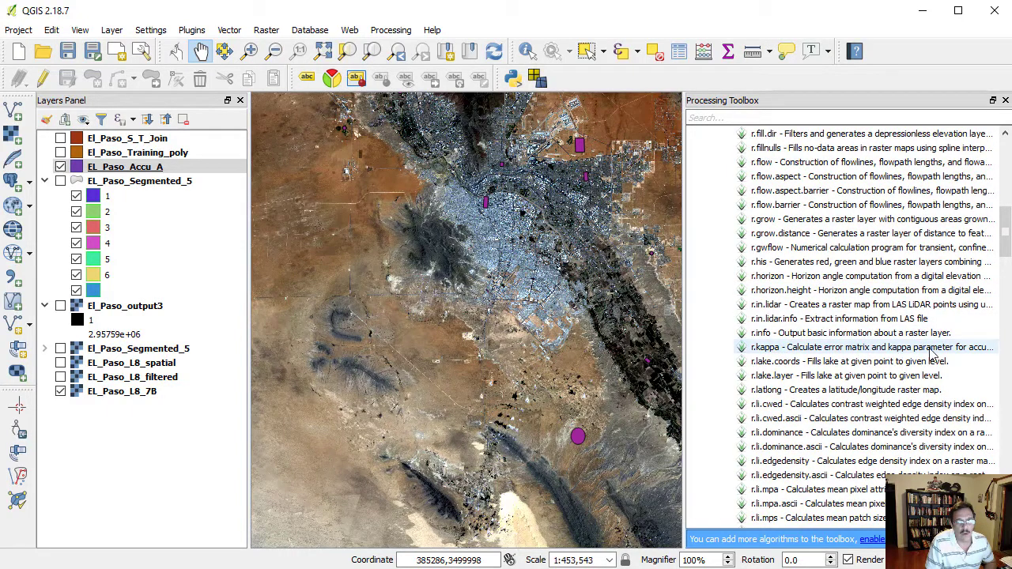
{"action": "left_click", "coordinate": [775, 347]}
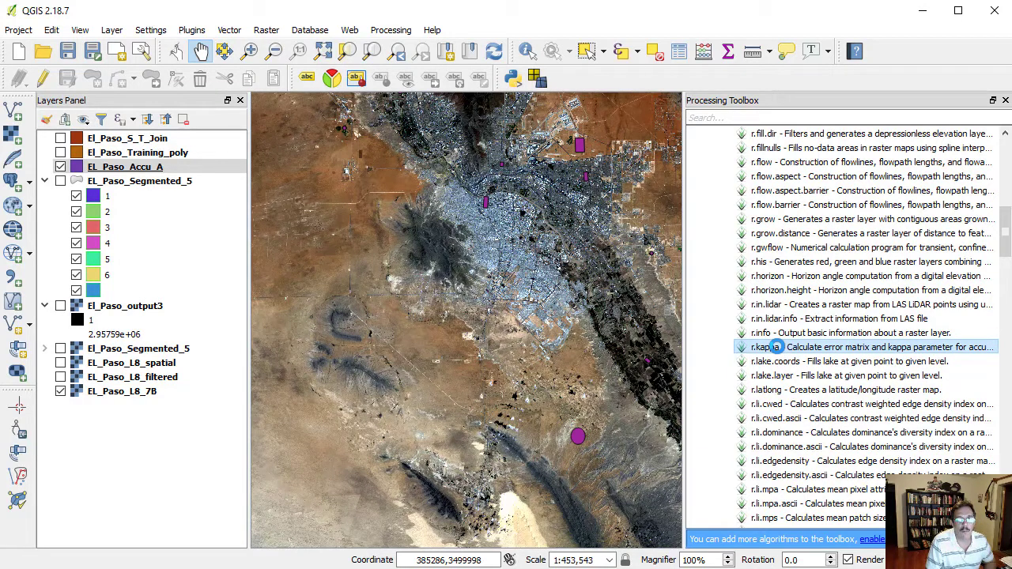
{"action": "double_click", "coordinate": [775, 347]}
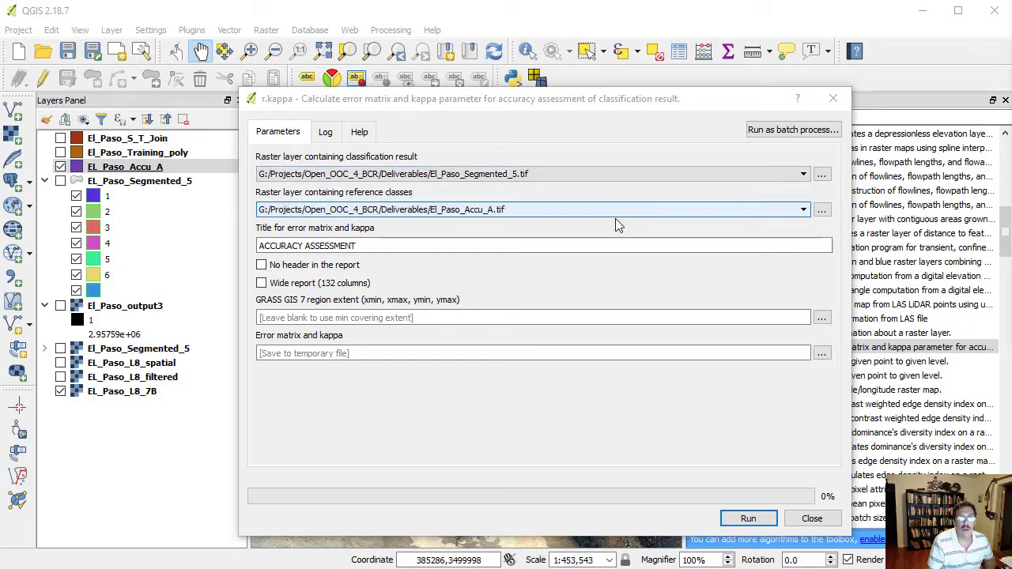
- Set the r.kappa error matrix output to El_Paso_Error_Matrix.txt and close the algorithm without running it
{"action": "left_click", "coordinate": [532, 354]}
{"action": "type", "text": "El_Paso_Error_Matrix.txt"}
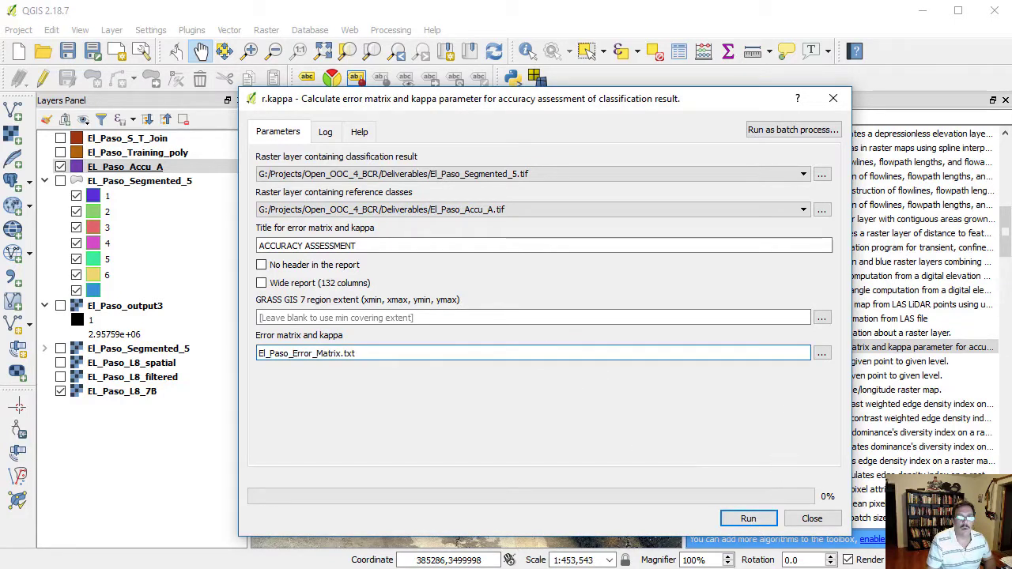
{"action": "left_click", "coordinate": [802, 518]}
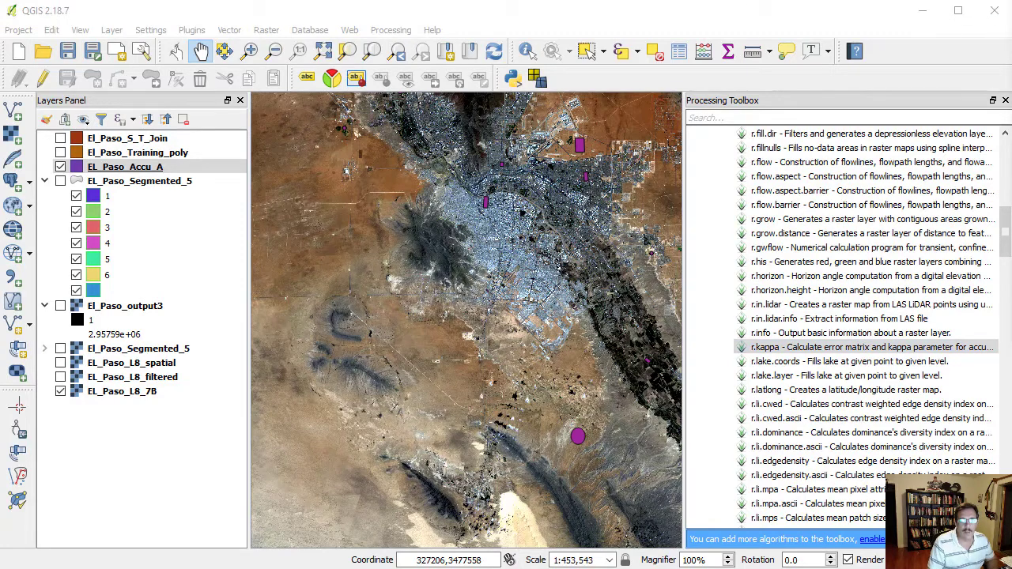
- Switch to File Explorer and open El_Paso_Accuracy_Matrix.txt from the Deliverables folder in Notepad to examine the error matrix and kappa statistics
{"action": "left_click_drag", "start_coordinate": [0, 0], "coordinate": [678, 24]}
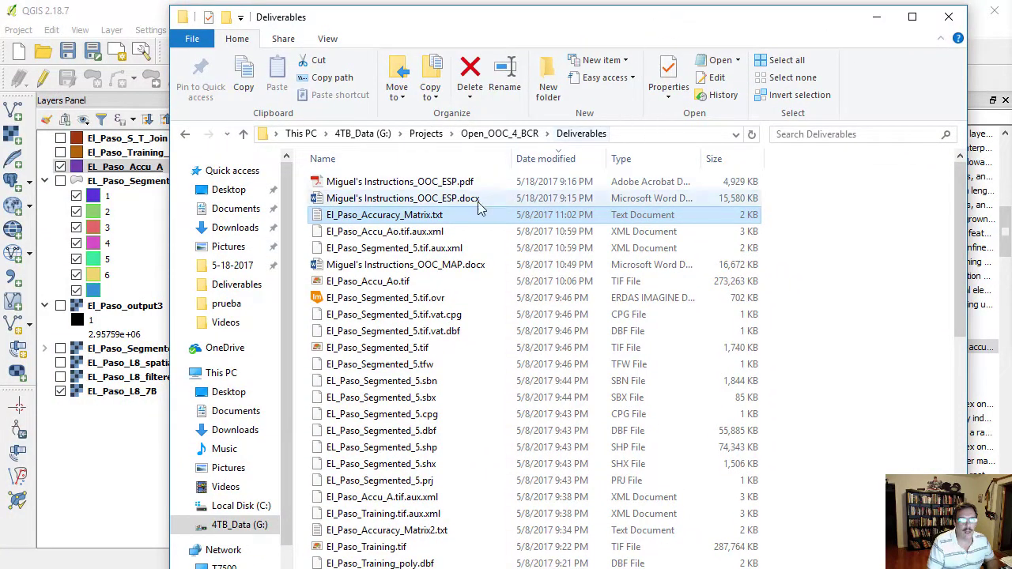
{"action": "double_click", "coordinate": [387, 218]}
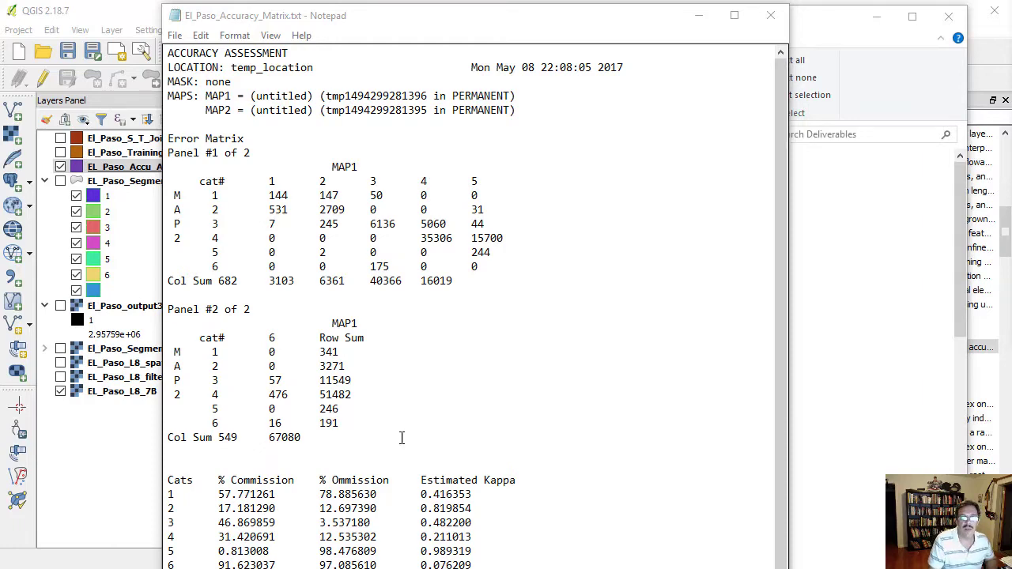
{"action": "scroll", "coordinate": [402, 419], "scroll_direction": "down", "scroll_amount": 3}
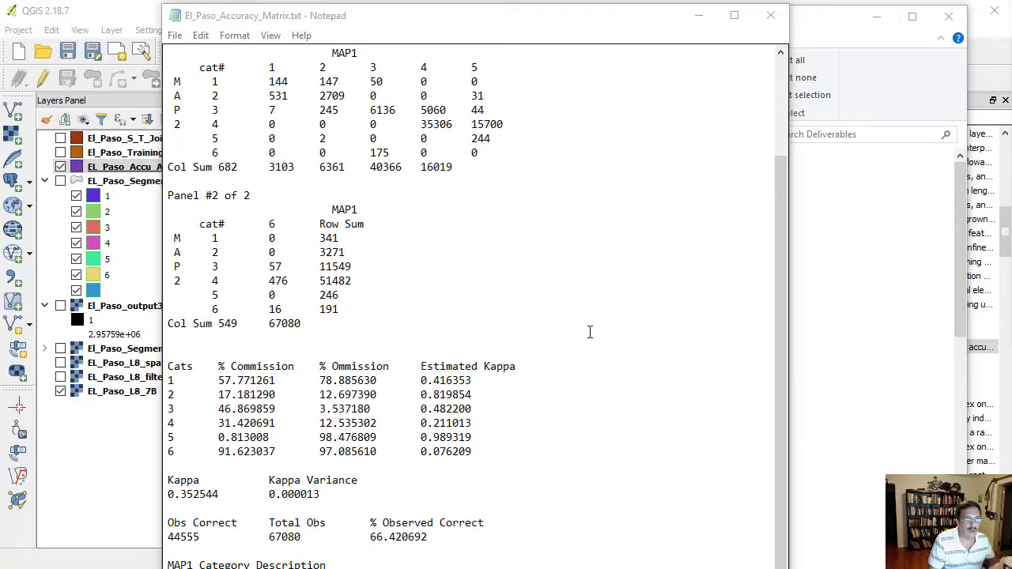
{"action": "left_click_drag", "start_coordinate": [547, 22], "coordinate": [528, 0]}
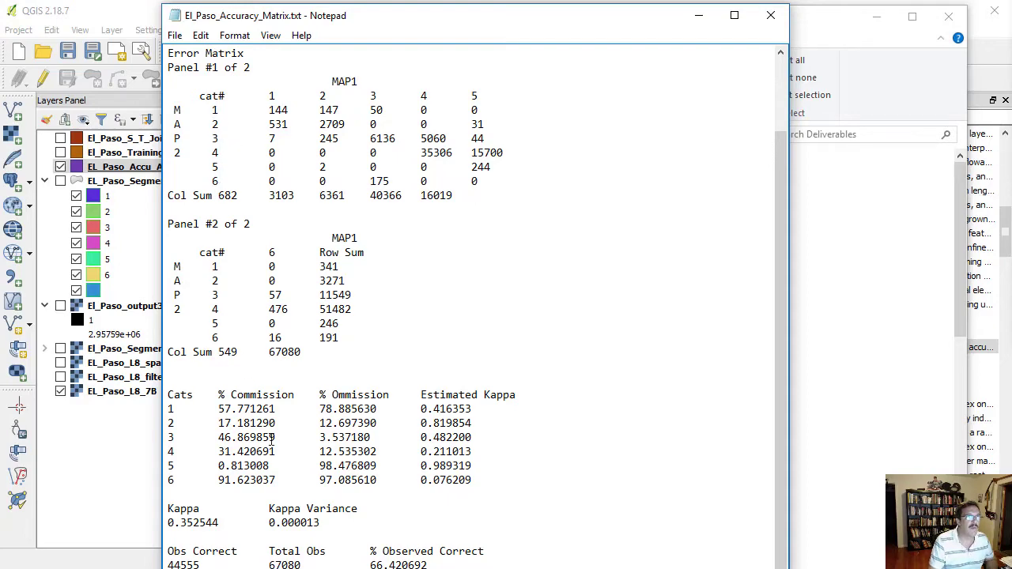
{"action": "scroll", "coordinate": [272, 444], "scroll_direction": "down", "scroll_amount": 1}
{"action": "left_click_drag", "start_coordinate": [648, 15], "coordinate": [647, 0]}
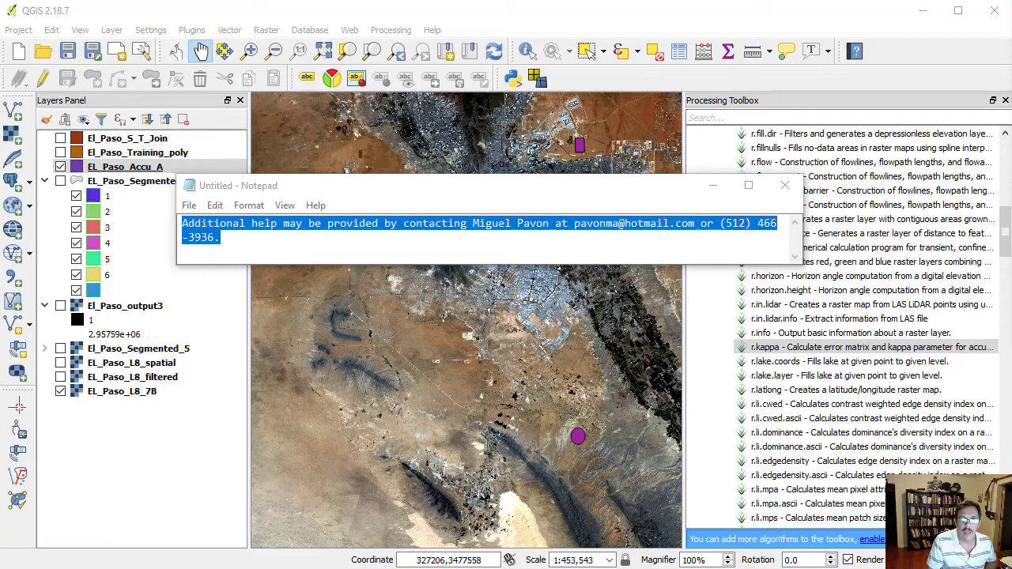
- Switch to the web browser to view the QGIS 2.2 User Guide
{"action": "key", "text": "alt+Tab"}
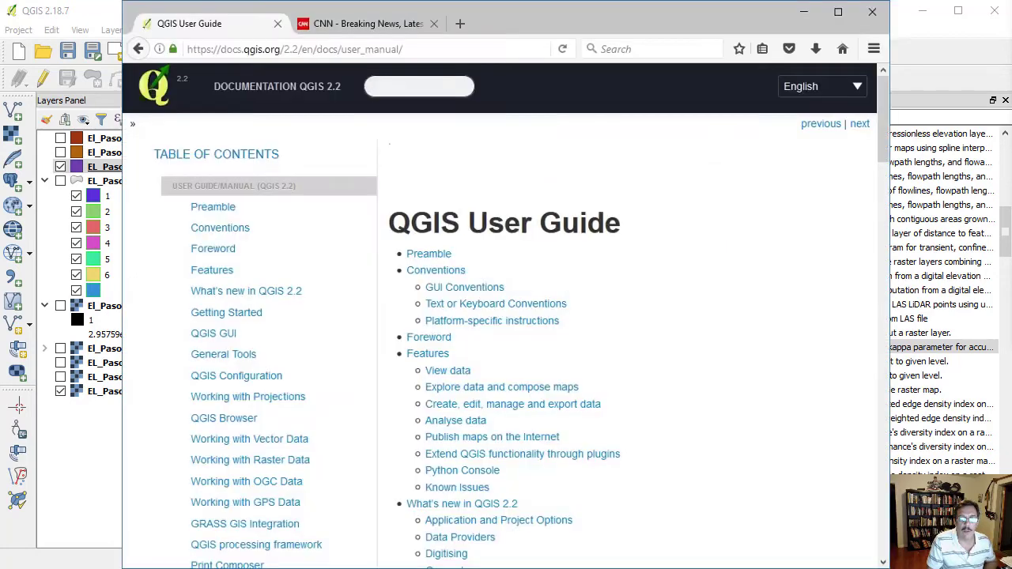